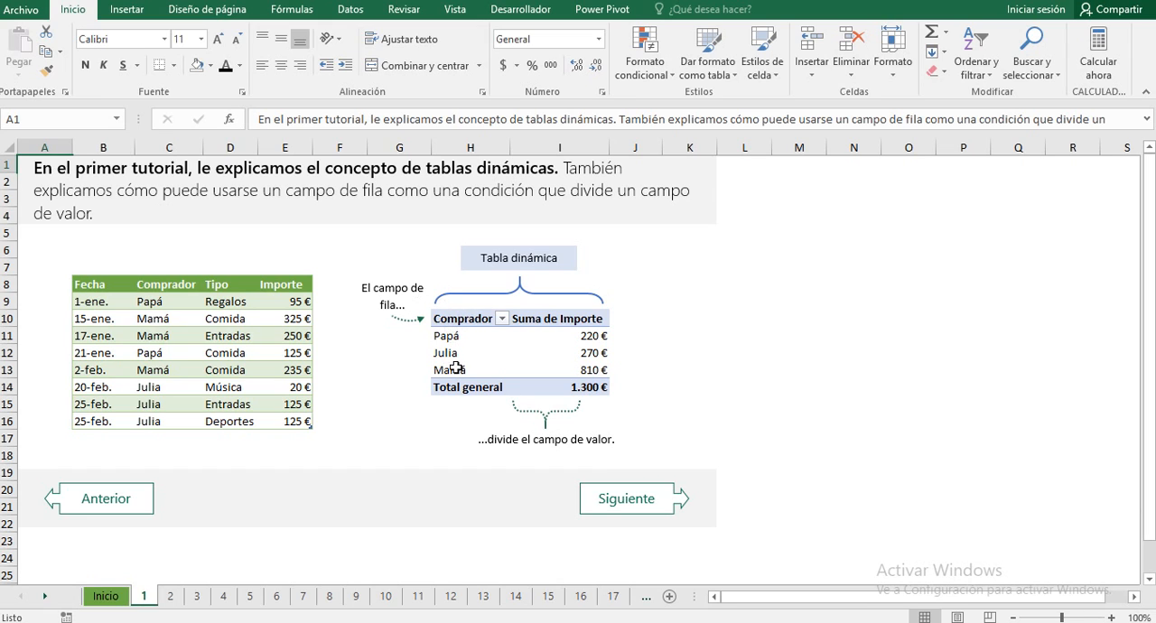
# Step: Review the buyer pivot table on sheet 1 and the questions it raises on sheets 2 and 3
pyautogui.click(456, 318)
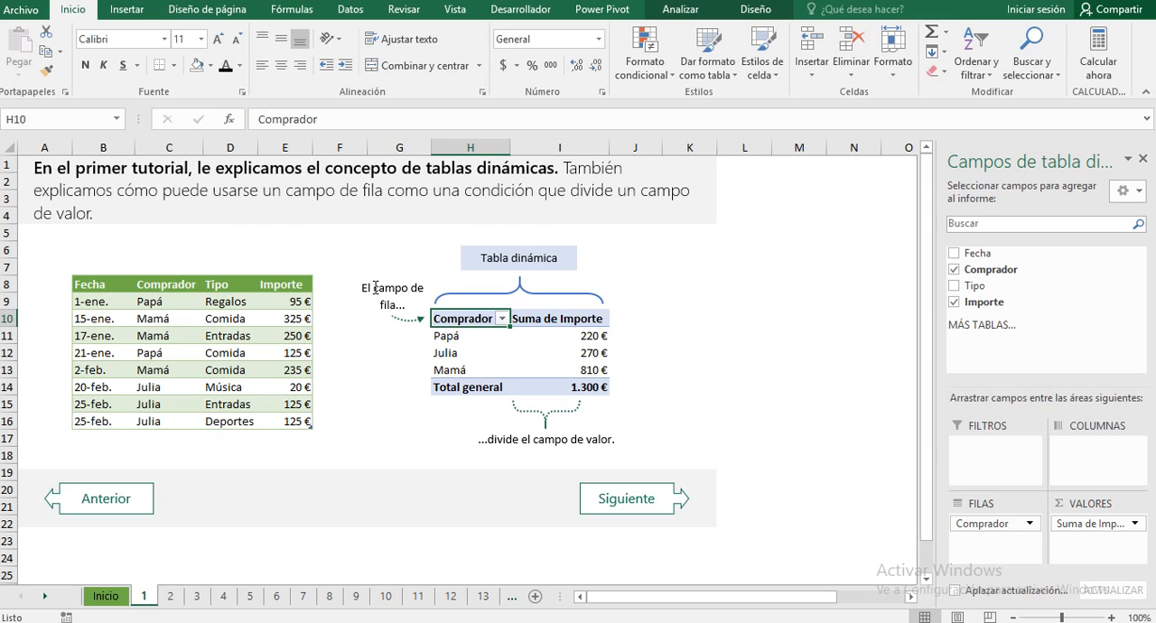
pyautogui.click(690, 318)
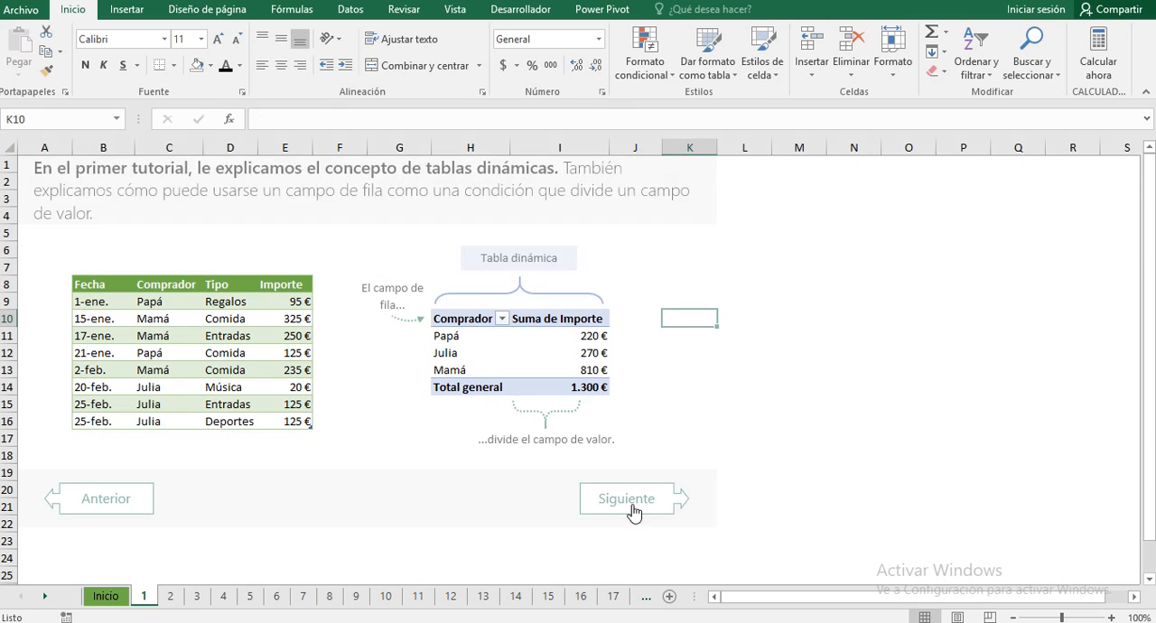
pyautogui.click(633, 512)
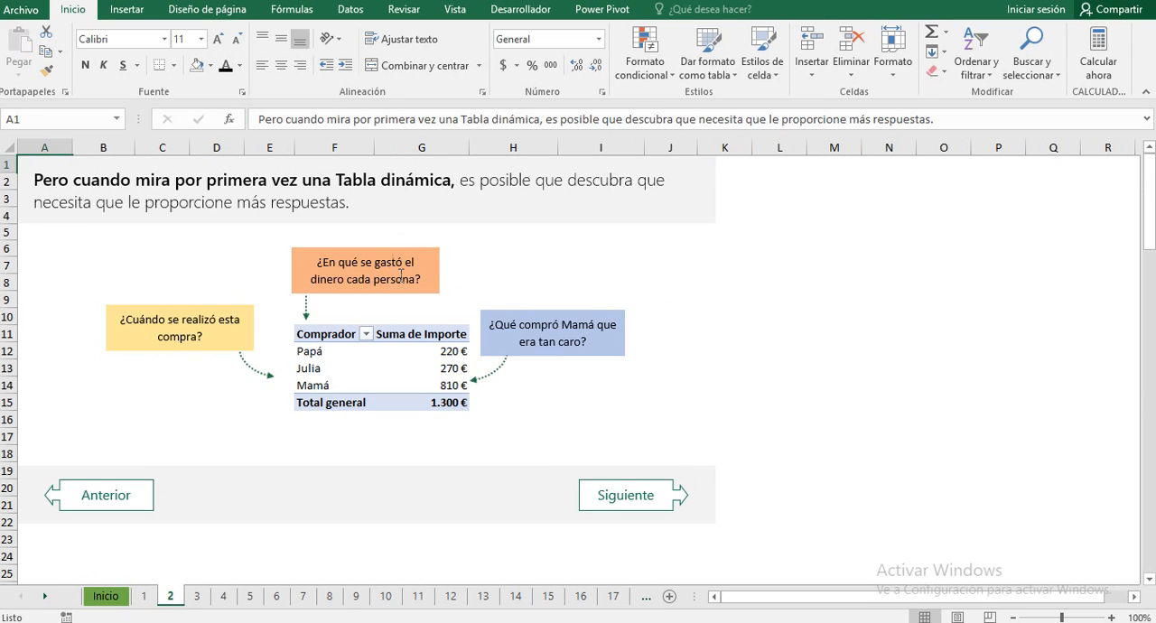
pyautogui.click(116, 496)
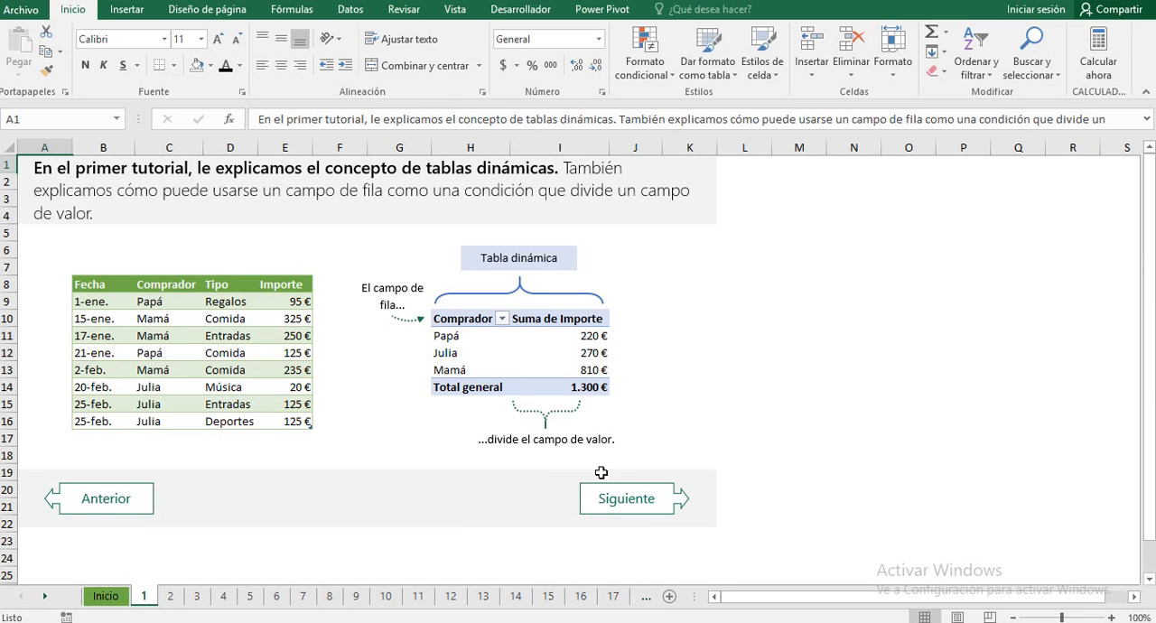
pyautogui.click(620, 516)
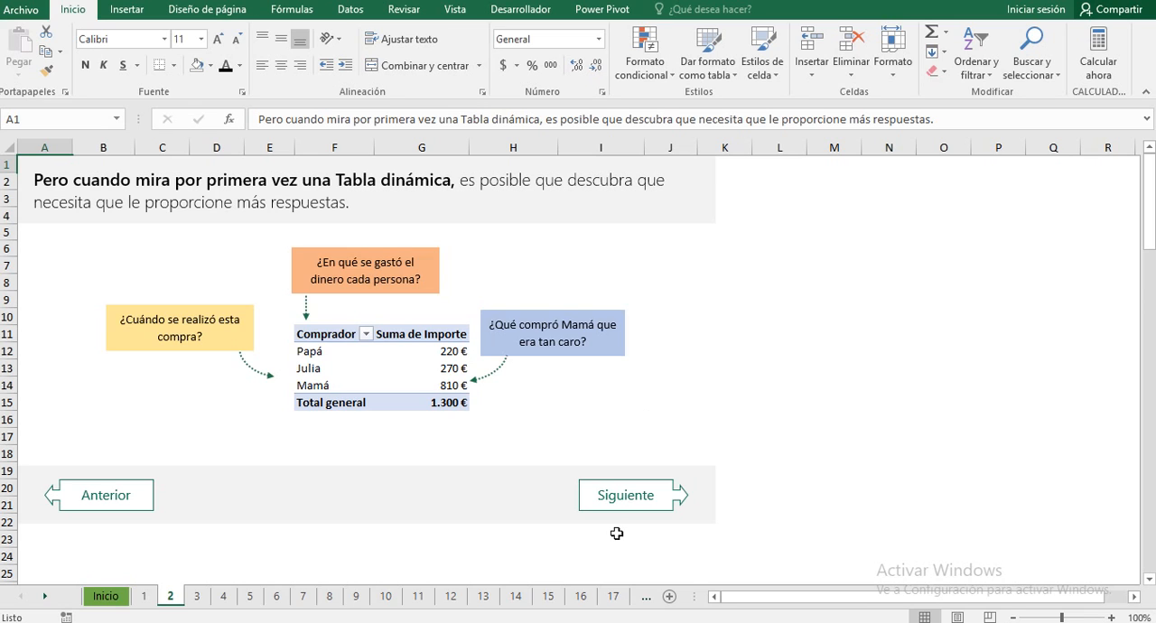
pyautogui.click(620, 506)
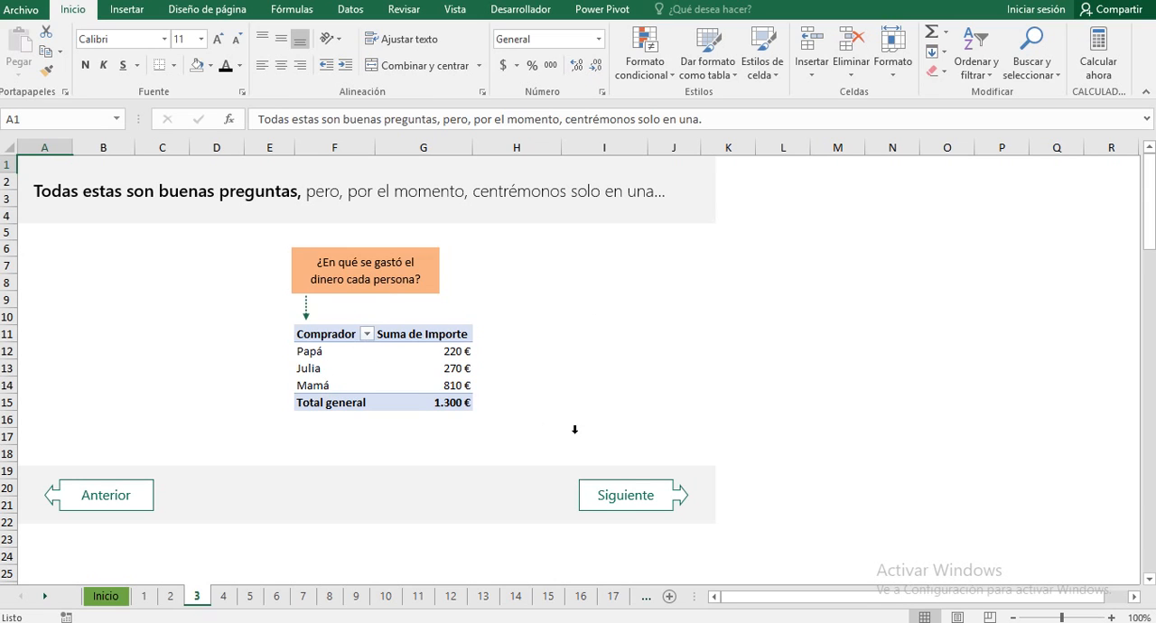
# Step: Go to sheet 4 and examine how the Tipo column field breaks down each buyer's amounts
pyautogui.click(614, 507)
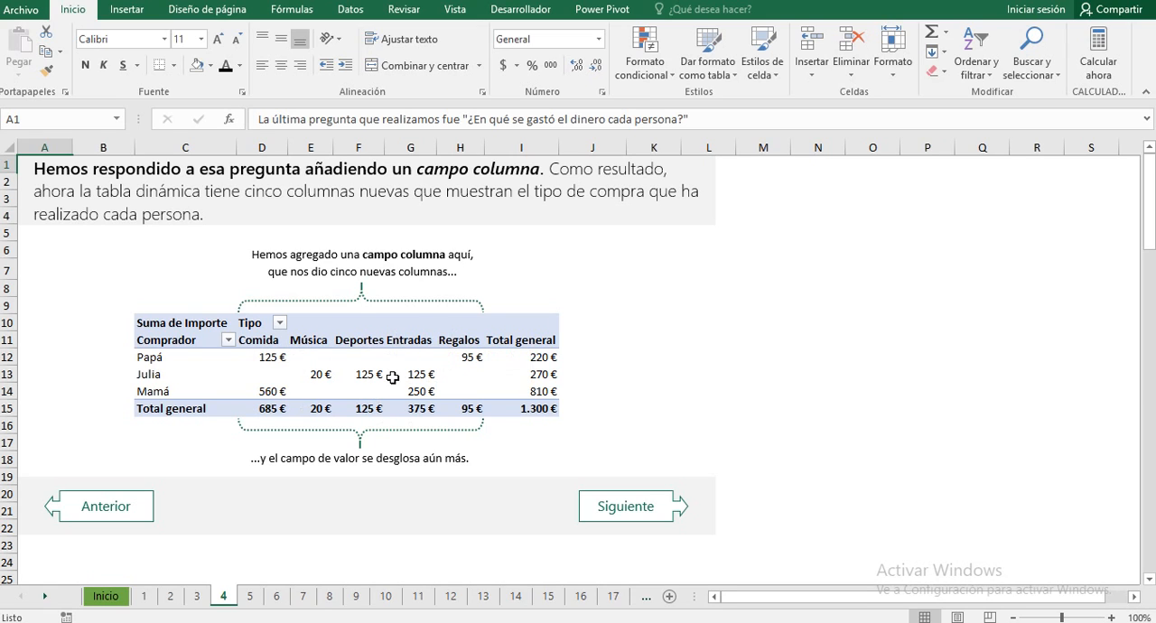
pyautogui.moveTo(393, 377)
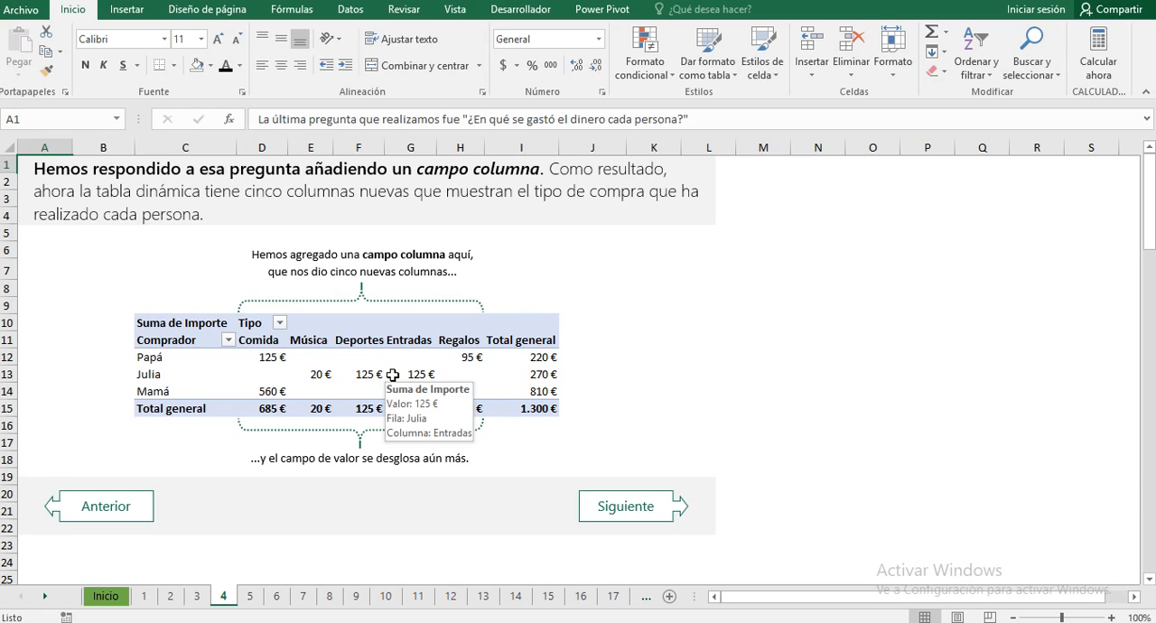
pyautogui.moveTo(302, 381)
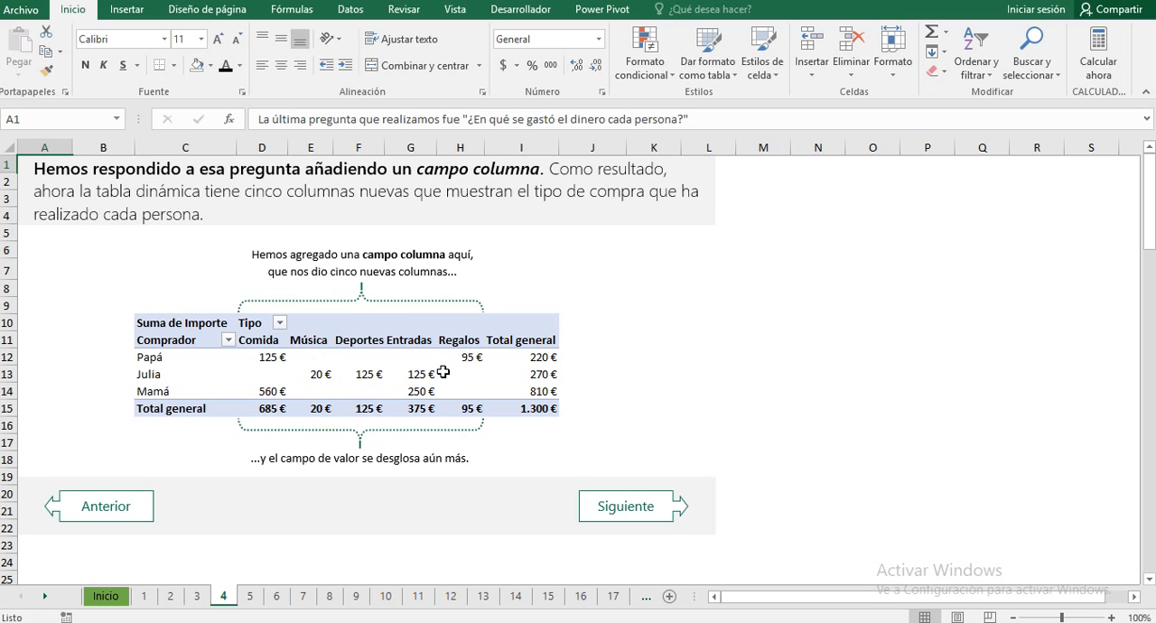
# Step: Go to sheet 5 and read the Papá and Mamá rows of the pivot table across purchase types
pyautogui.click(601, 508)
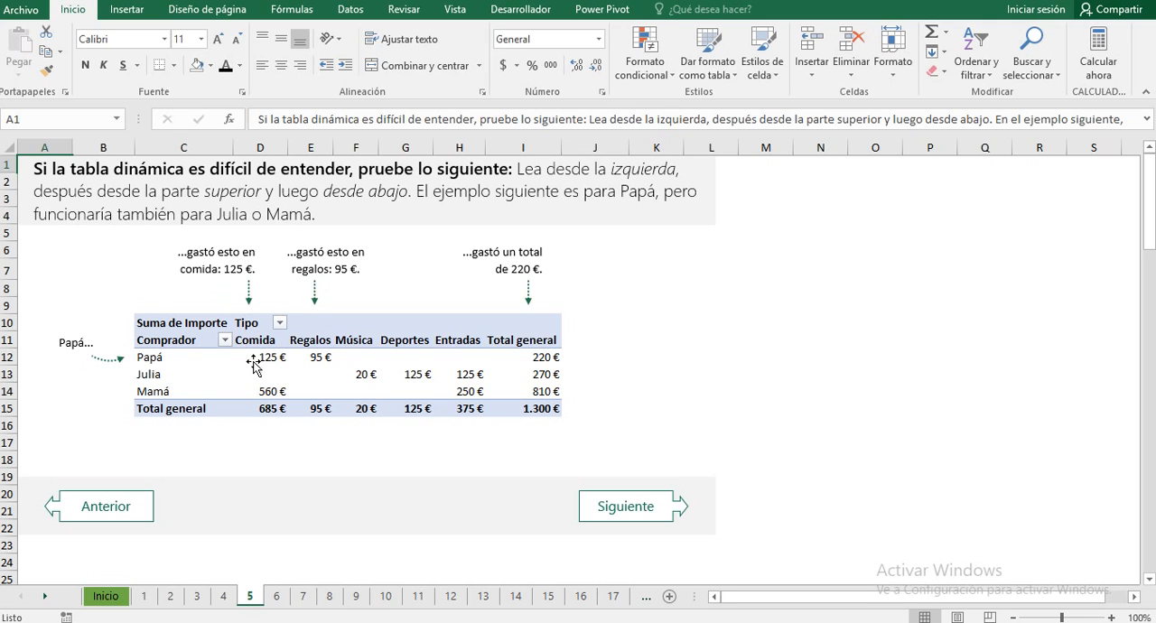
pyautogui.moveTo(261, 359)
pyautogui.moveTo(326, 358)
pyautogui.moveTo(545, 360)
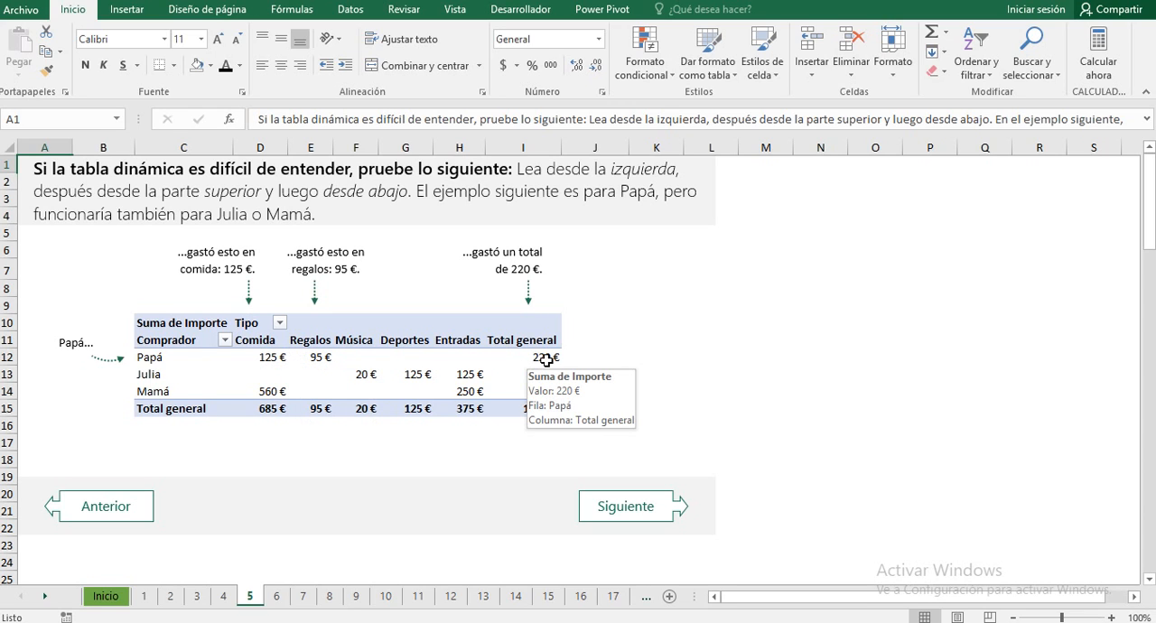
pyautogui.moveTo(155, 395)
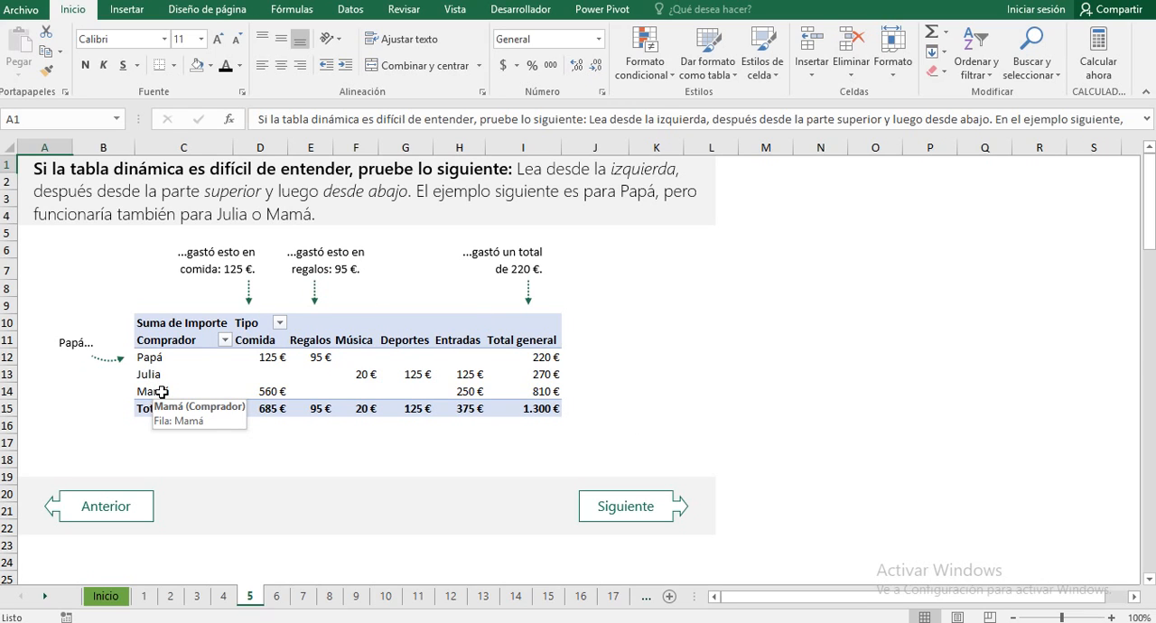
pyautogui.moveTo(262, 394)
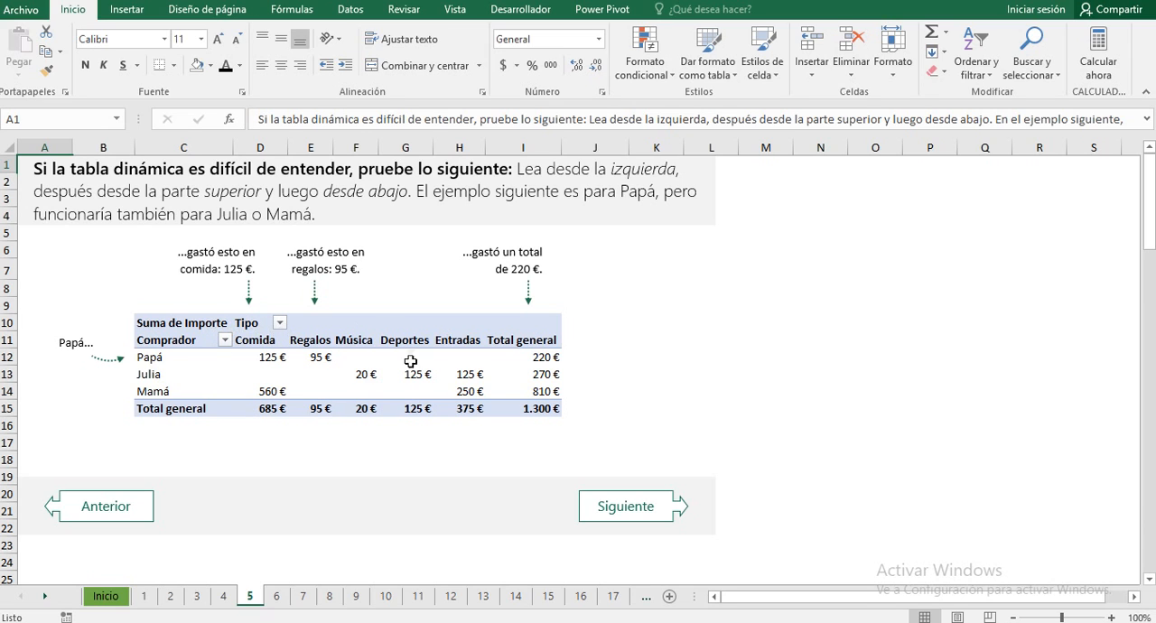
# Step: Go to sheet 6 and study the field list illustration of moving the Tipo field to the Columnas area
pyautogui.click(632, 506)
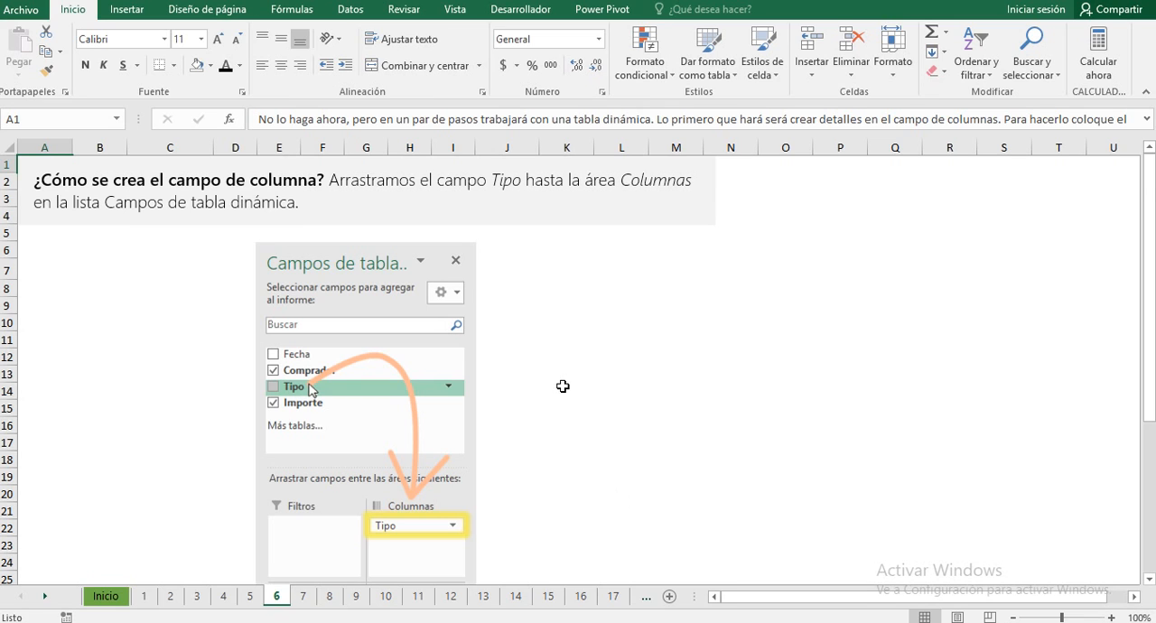
pyautogui.scroll(-2, 563, 386)
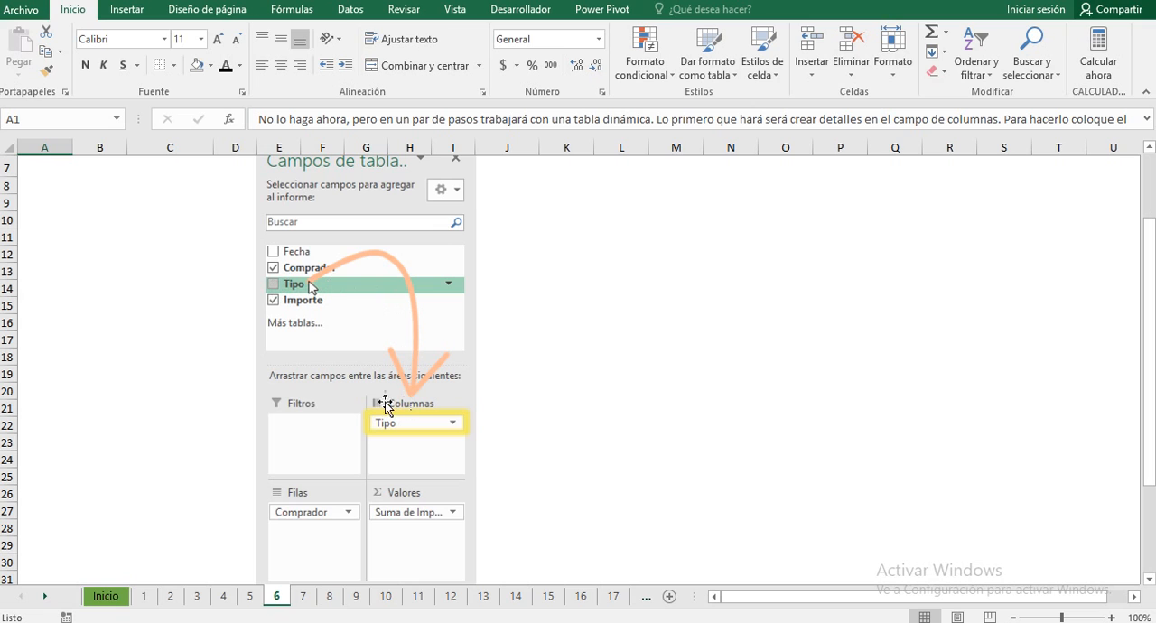
pyautogui.click(586, 382)
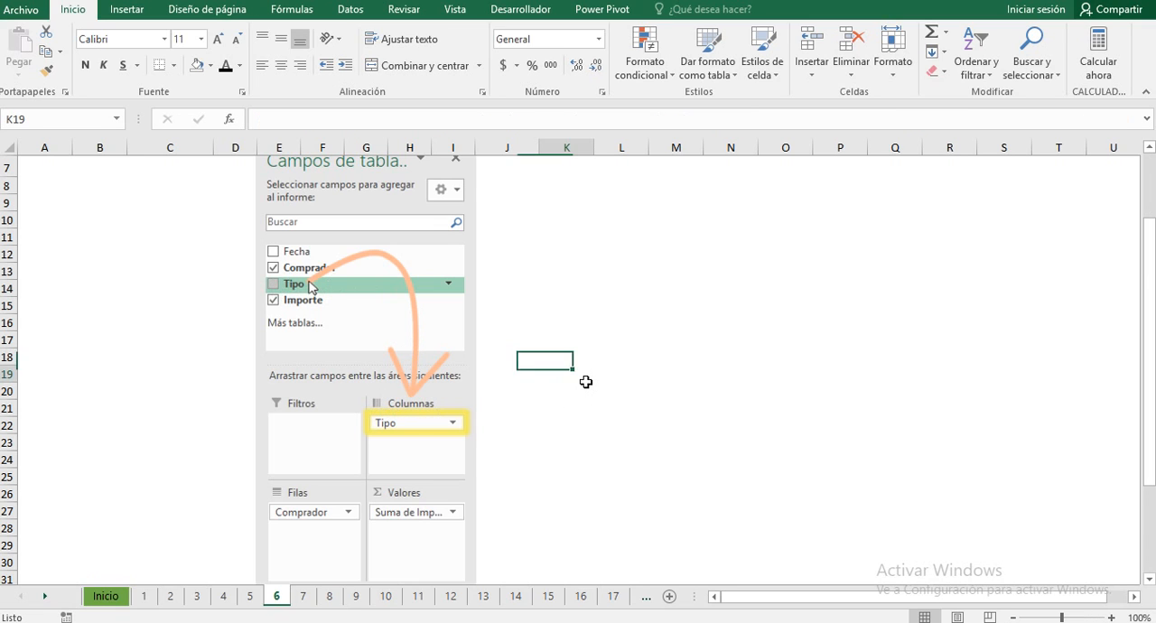
pyautogui.scroll(-2, 586, 382)
pyautogui.scroll(4, 573, 339)
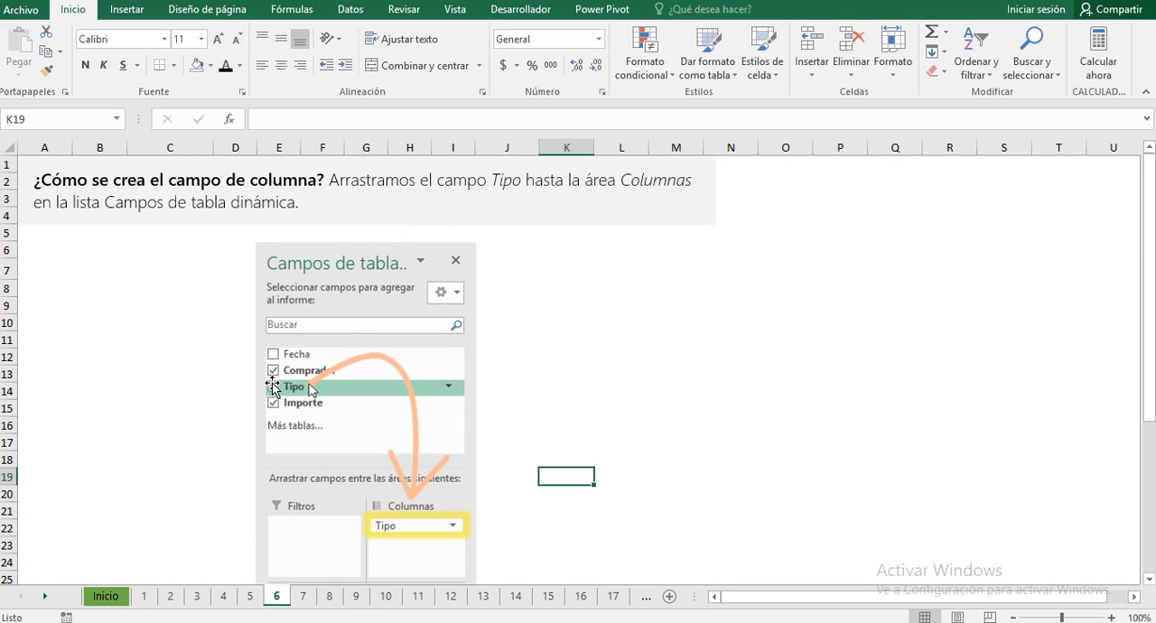
pyautogui.scroll(-1, 529, 353)
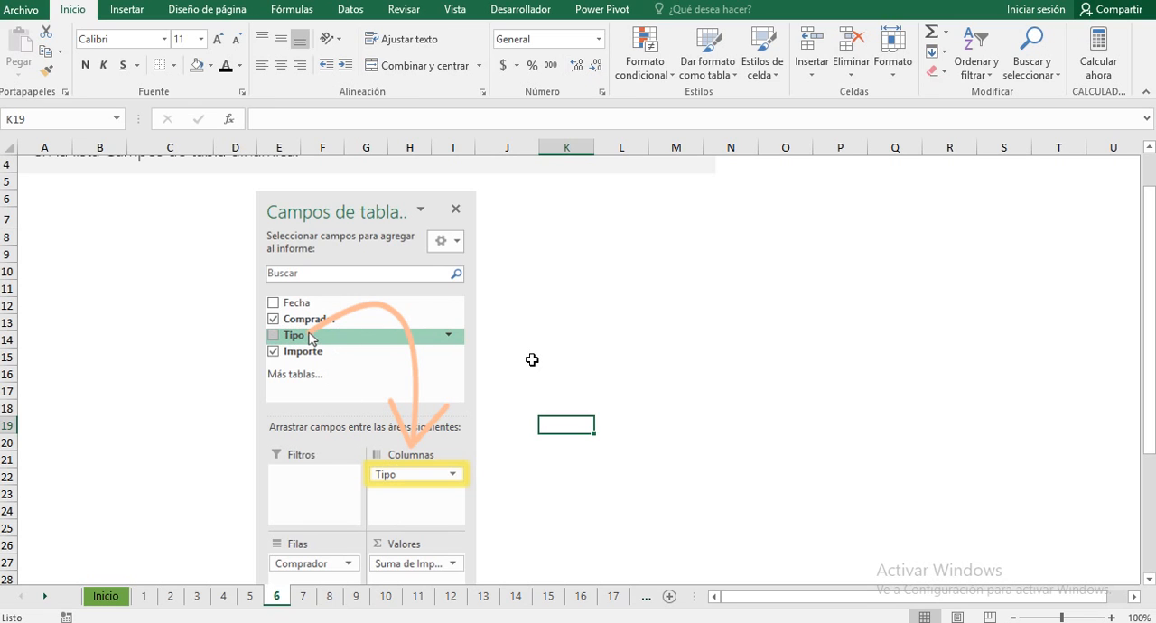
pyautogui.scroll(-1, 505, 334)
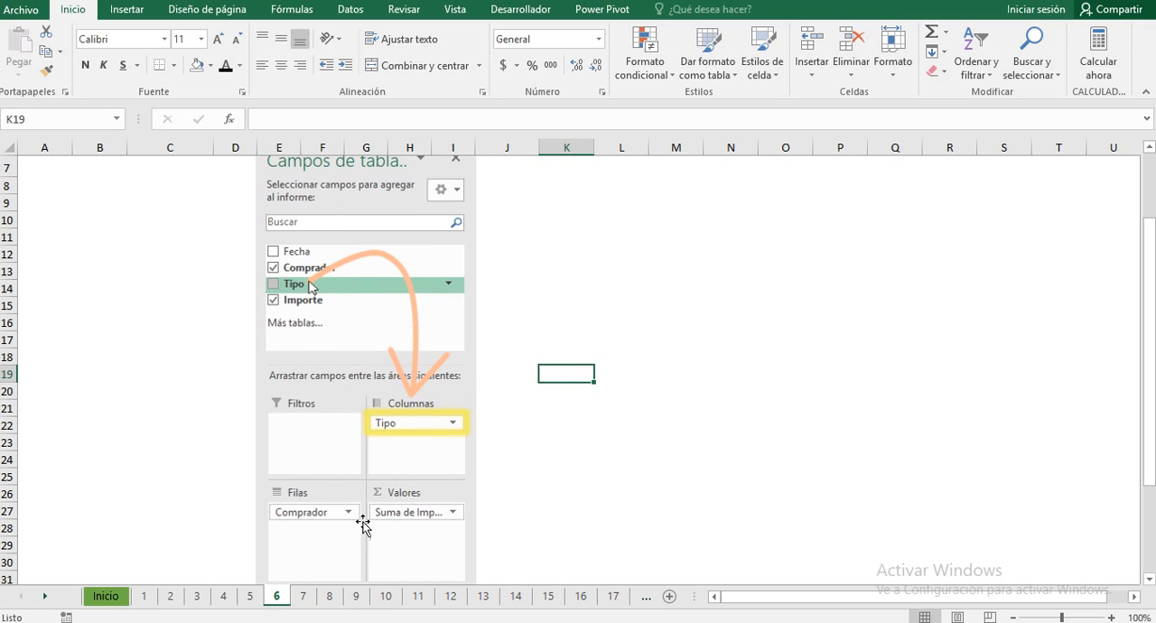
pyautogui.scroll(2, 620, 422)
pyautogui.scroll(-3, 627, 417)
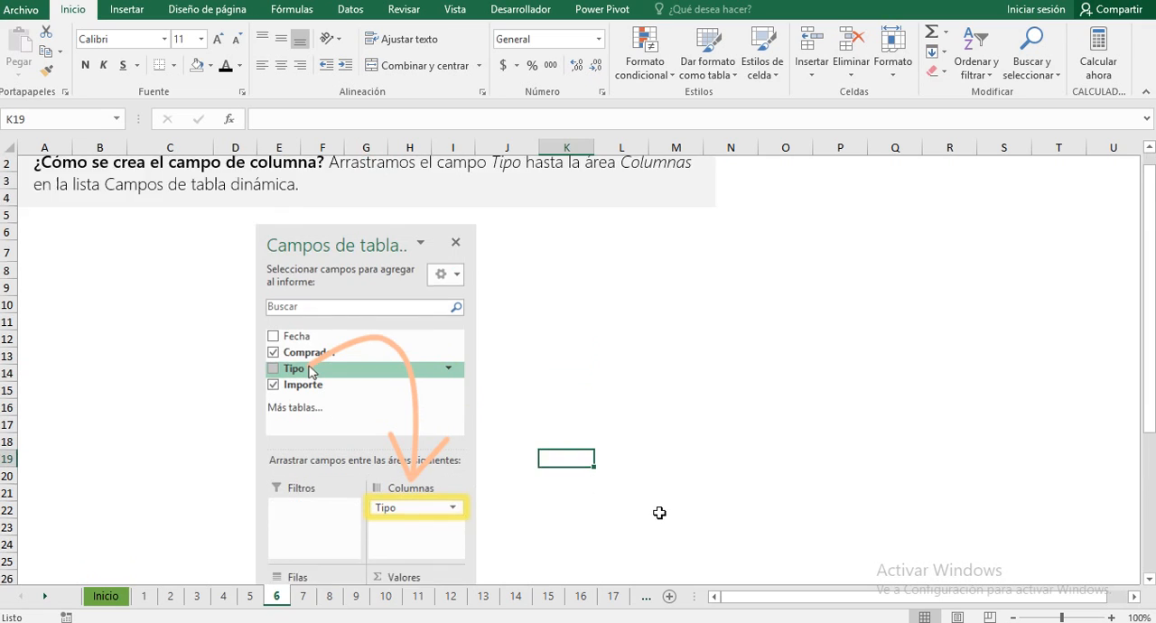
pyautogui.scroll(-2, 606, 511)
# Step: On practice sheet 7, add the Tipo field to the Columnas area of the Comprador pivot table
pyautogui.click(615, 490)
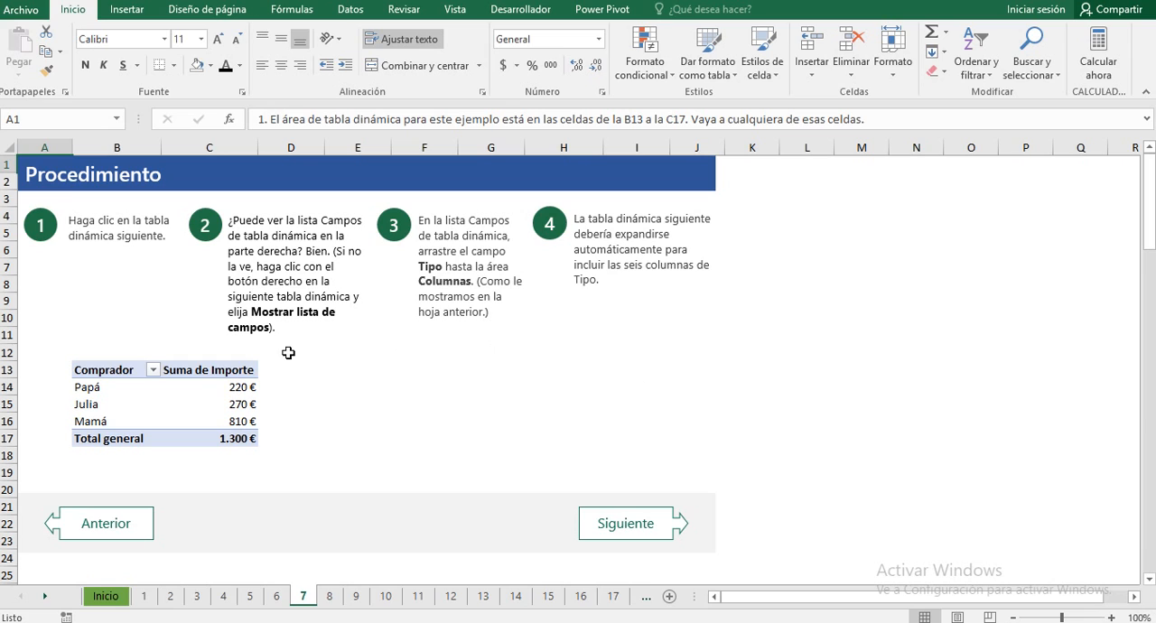
pyautogui.click(94, 369)
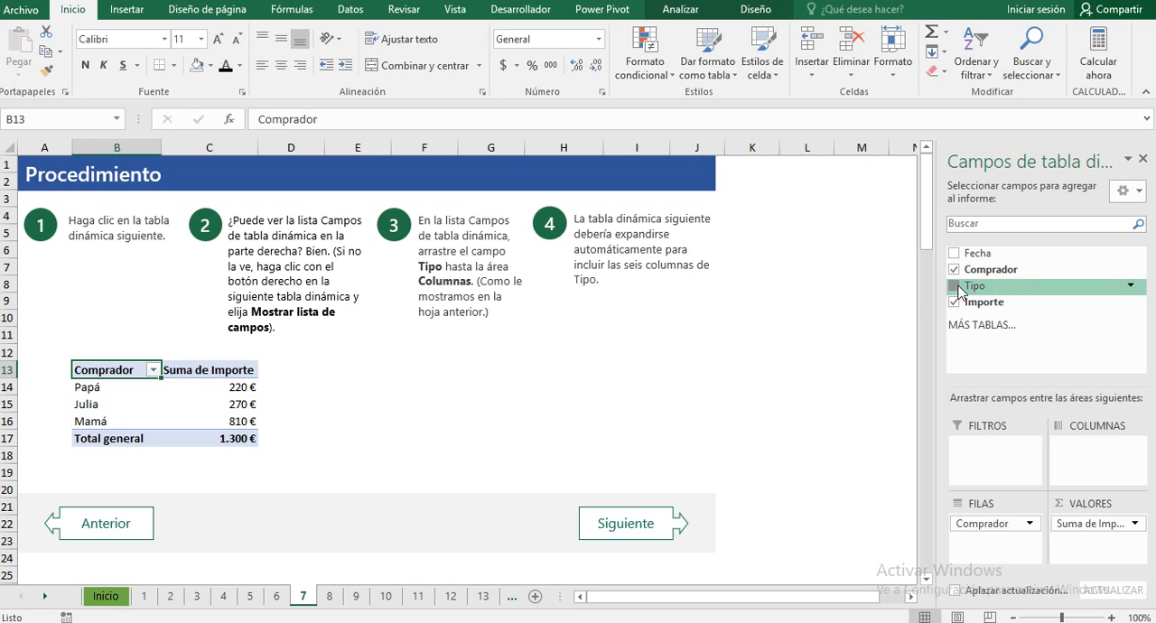
pyautogui.moveTo(955, 287); pyautogui.dragTo(1095, 466)
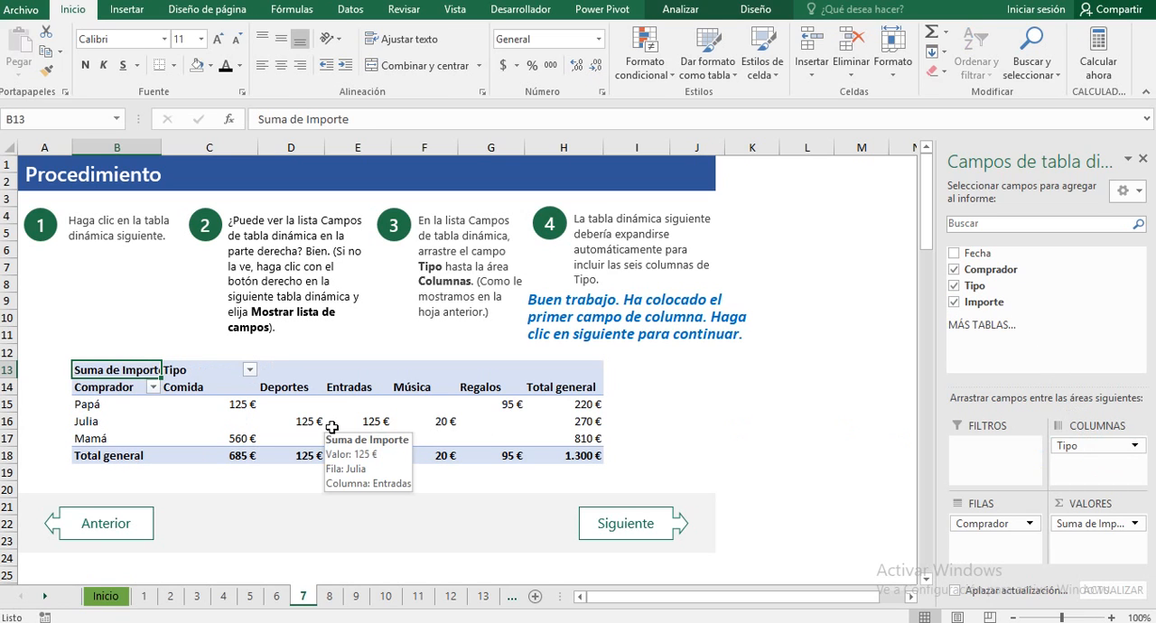
# Step: Revisit the explanations on sheets 6 and 5, and return to practice sheet 7
pyautogui.click(106, 528)
pyautogui.scroll(-5, 518, 407)
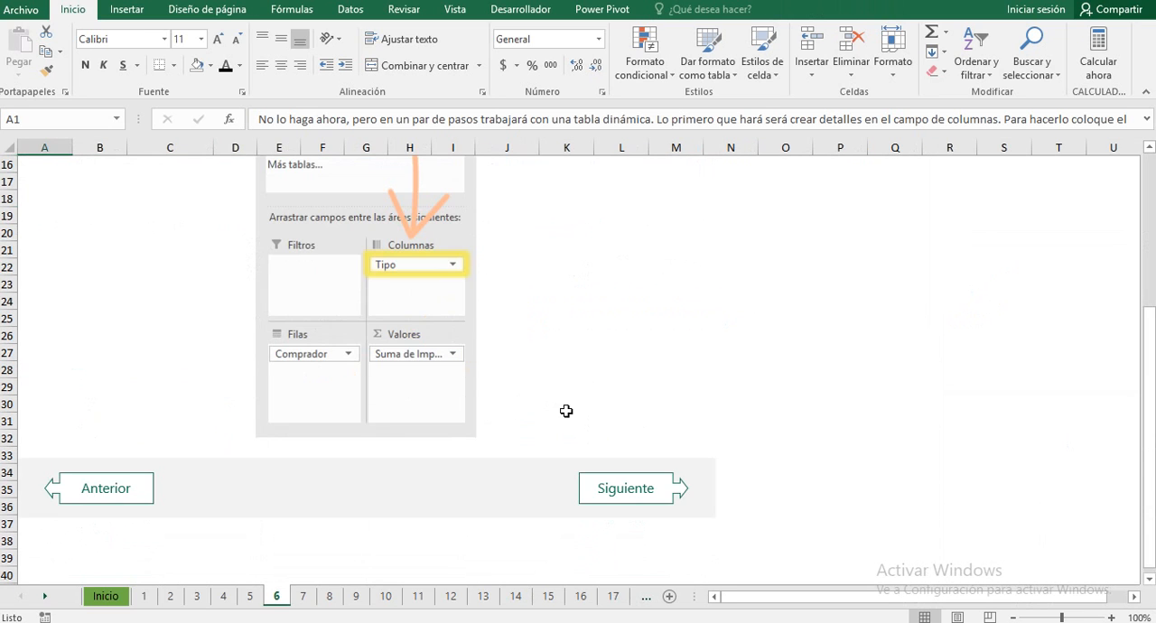
pyautogui.click(111, 488)
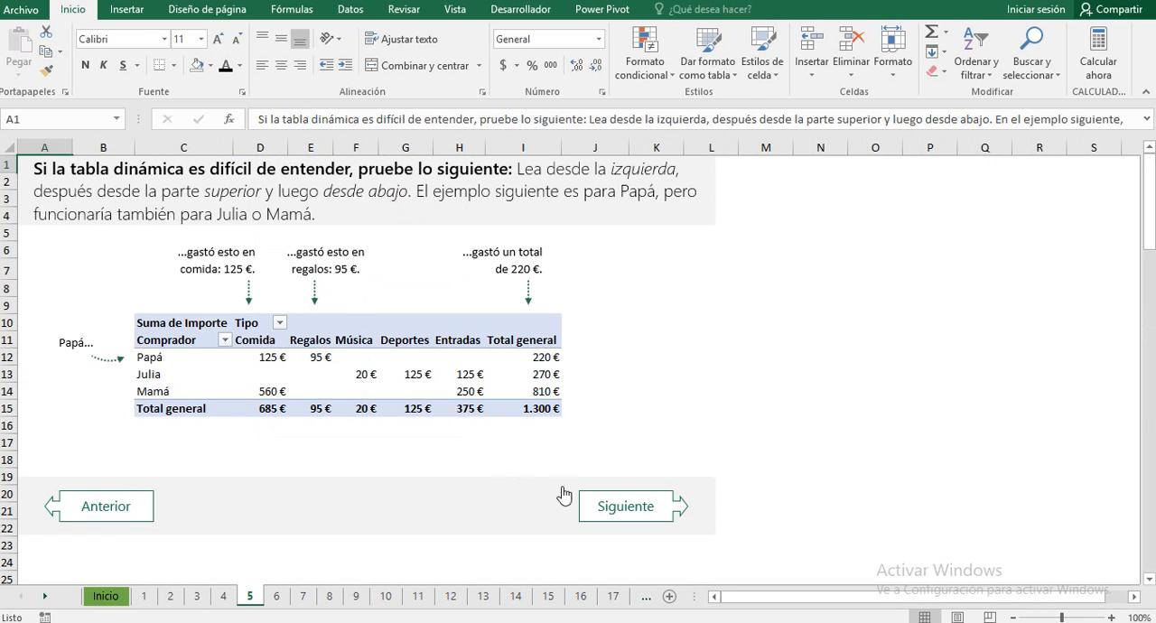
pyautogui.click(621, 506)
pyautogui.scroll(-3, 628, 479)
pyautogui.scroll(-3, 607, 532)
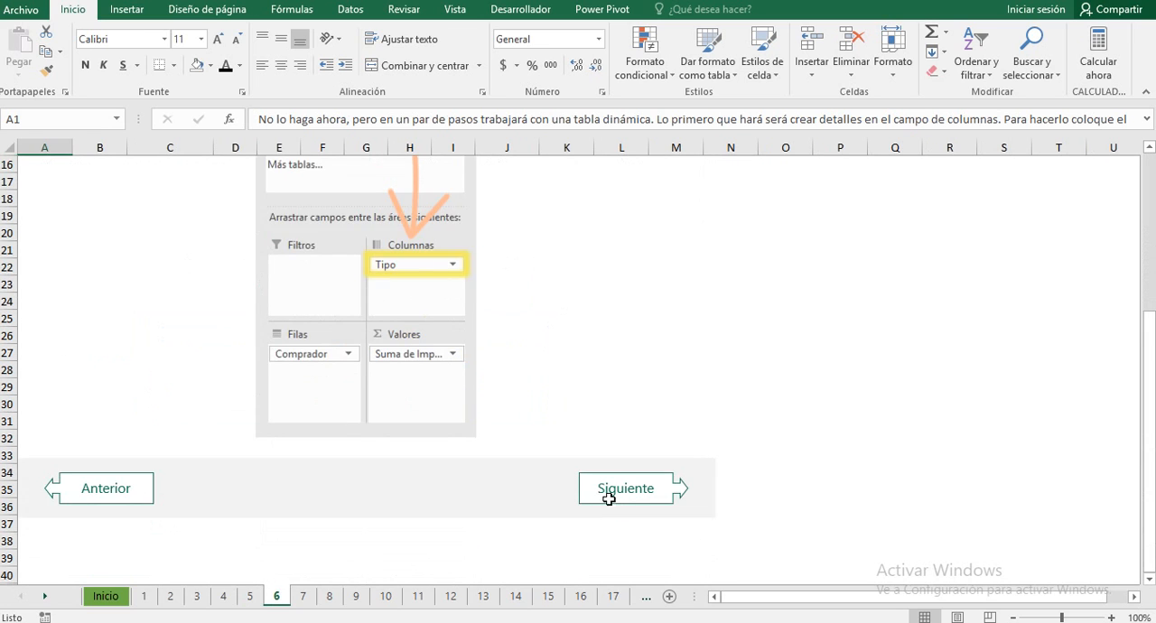
pyautogui.click(617, 504)
# Step: Compare the color-coded pivot table on sheet 8 with the row, column and value field diagram on sheet 9
pyautogui.click(626, 526)
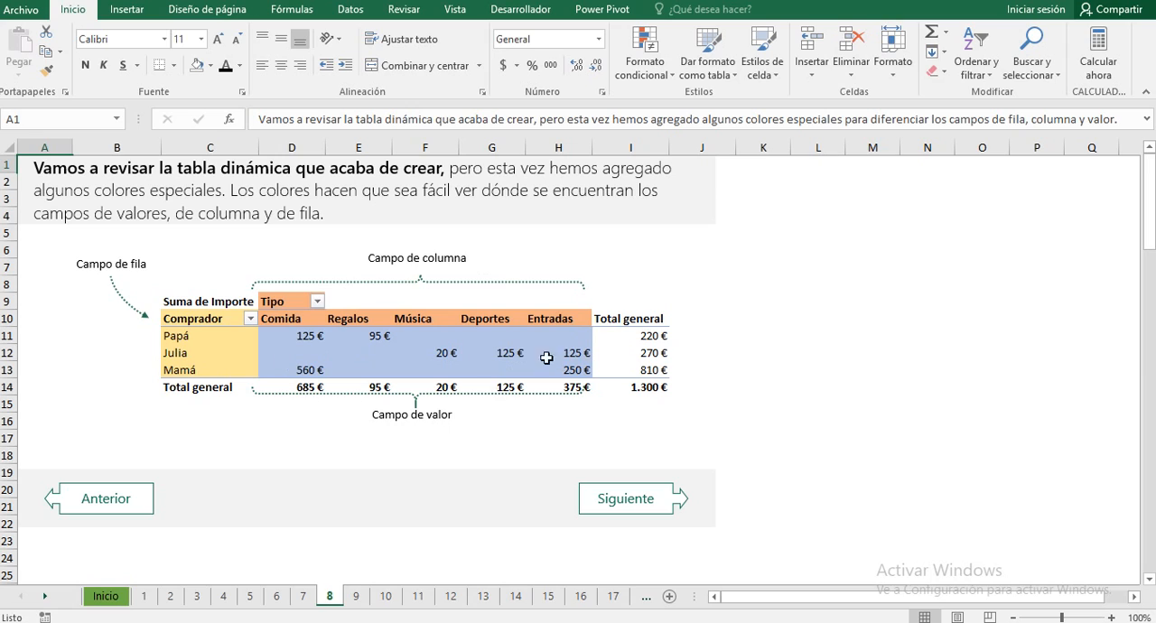
pyautogui.moveTo(345, 341)
pyautogui.click(637, 503)
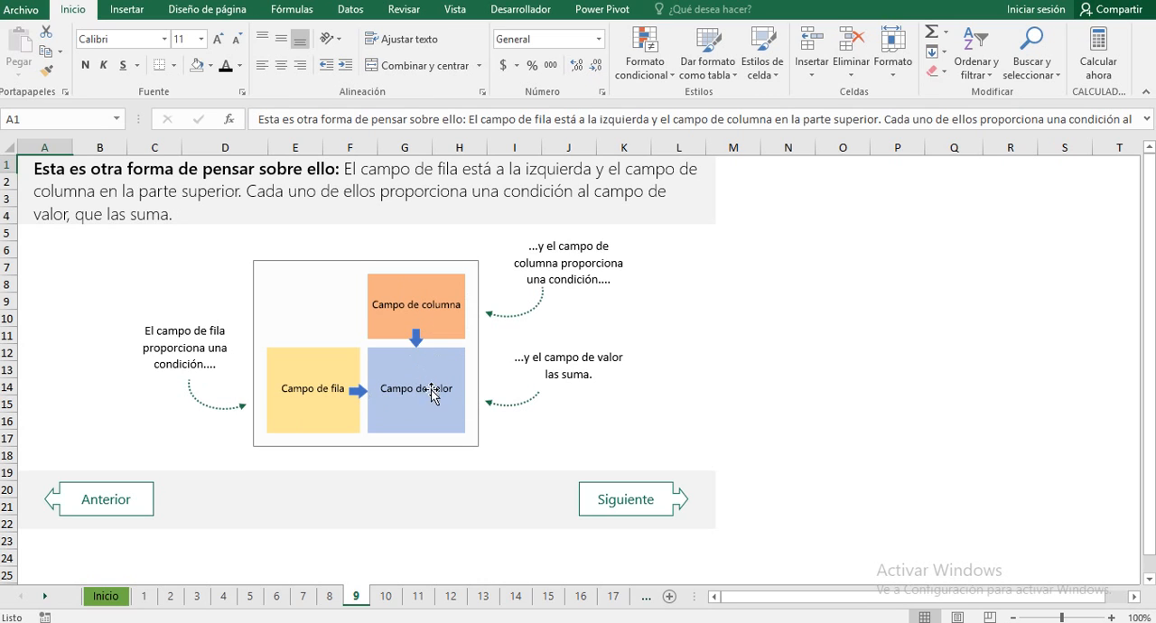
pyautogui.click(125, 497)
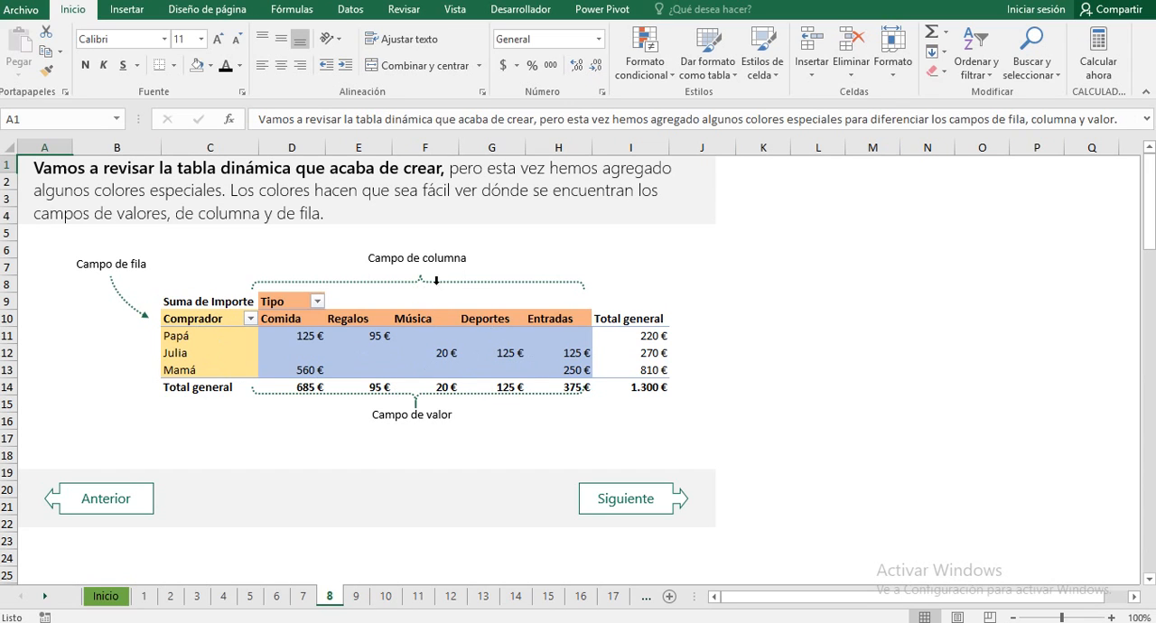
pyautogui.click(618, 488)
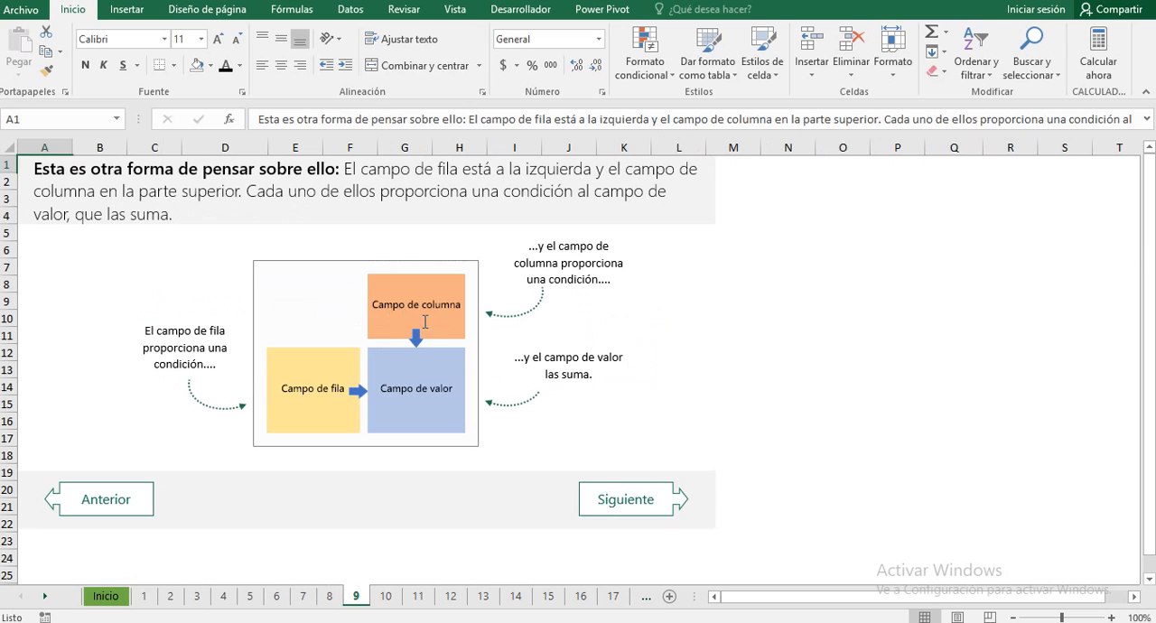
# Step: Examine the color-coded field list areas on sheet 10 and go back to the colored pivot table on sheet 8
pyautogui.click(633, 500)
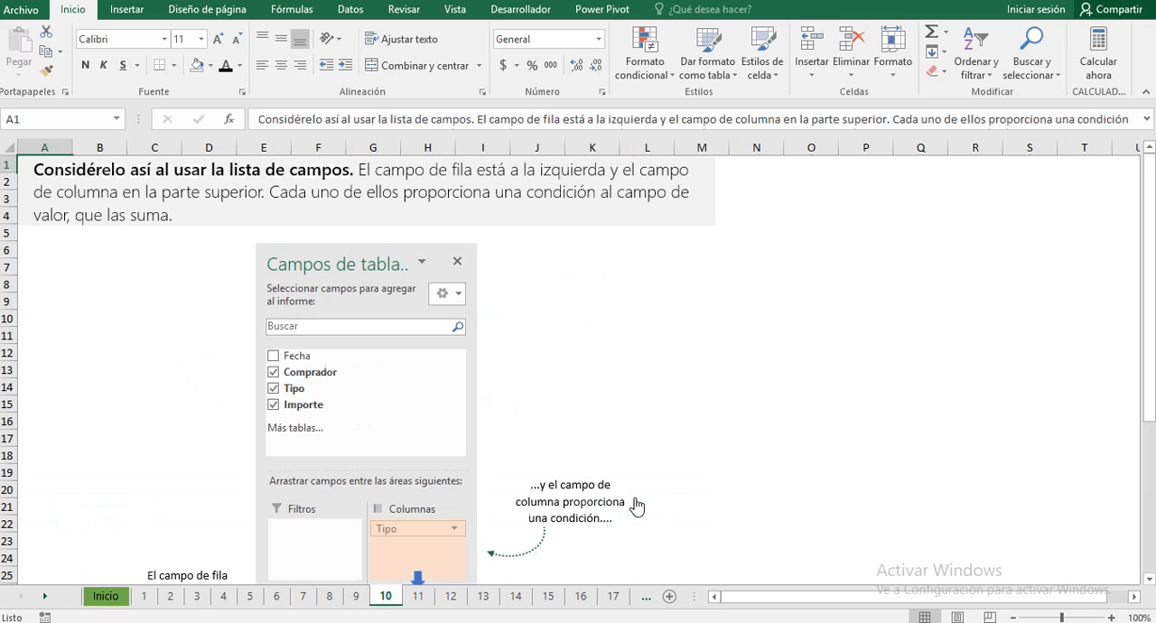
pyautogui.scroll(-3, 632, 402)
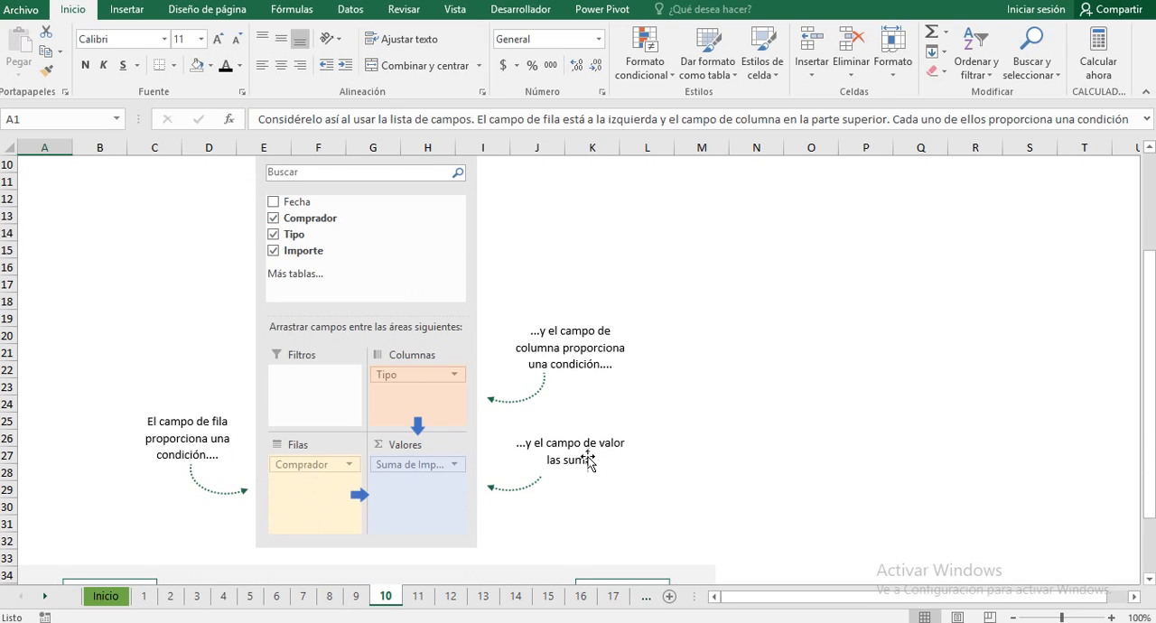
pyautogui.scroll(-1, 432, 466)
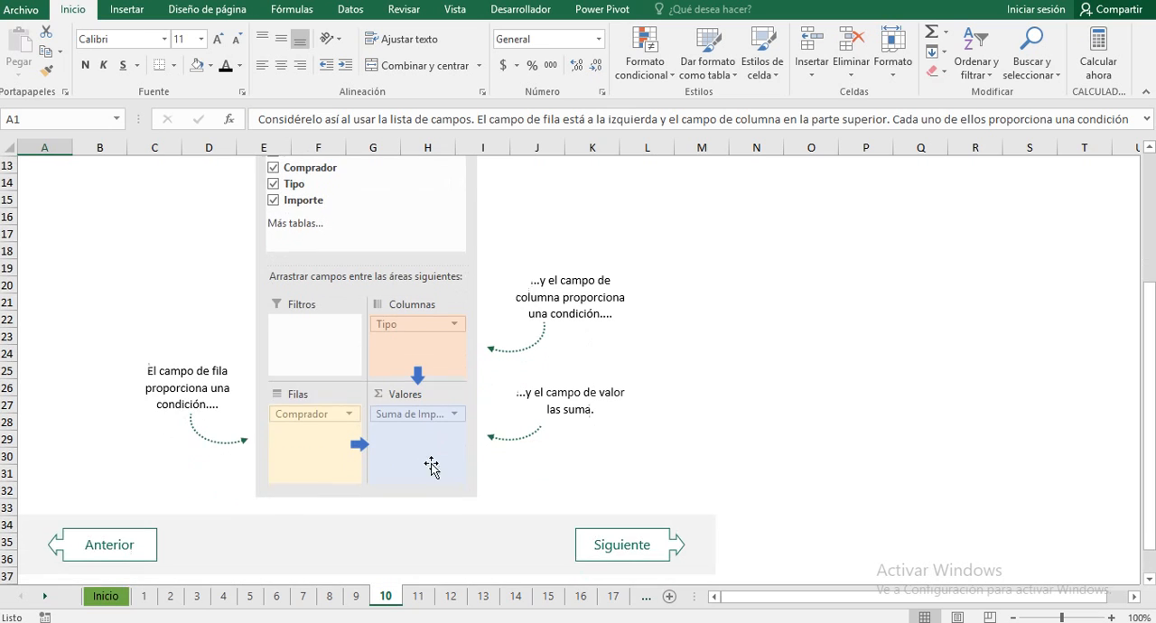
pyautogui.click(127, 539)
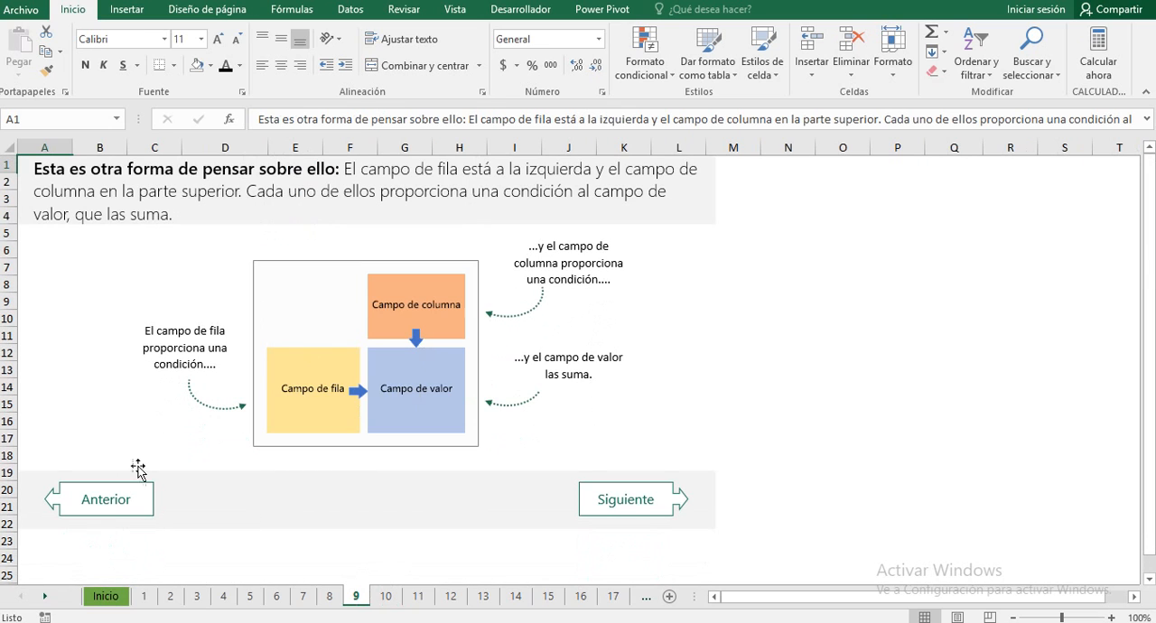
pyautogui.click(106, 499)
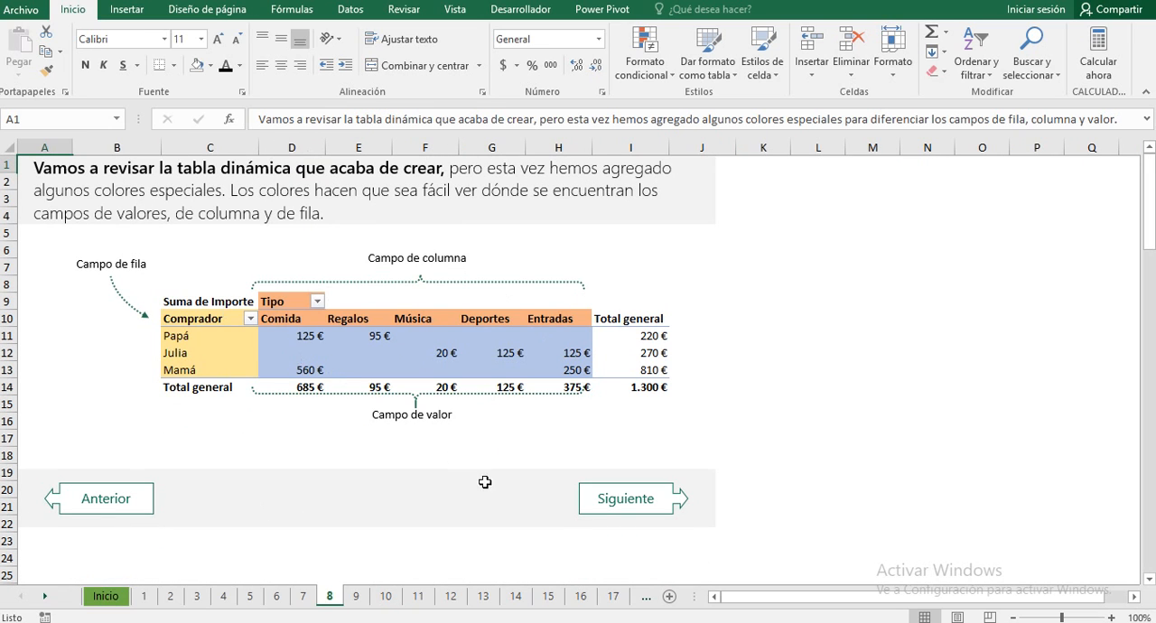
# Step: Move through sheets 9 and 10, and examine the very wide pivot table with its many columns on sheet 11
pyautogui.click(602, 499)
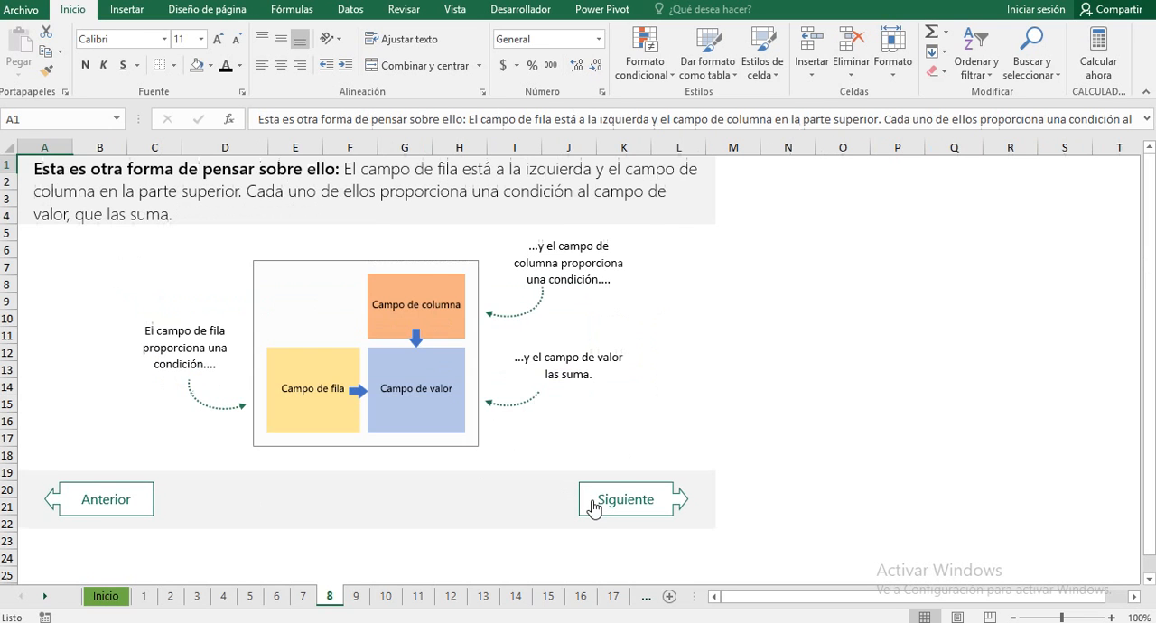
pyautogui.click(601, 507)
pyautogui.scroll(-5, 610, 451)
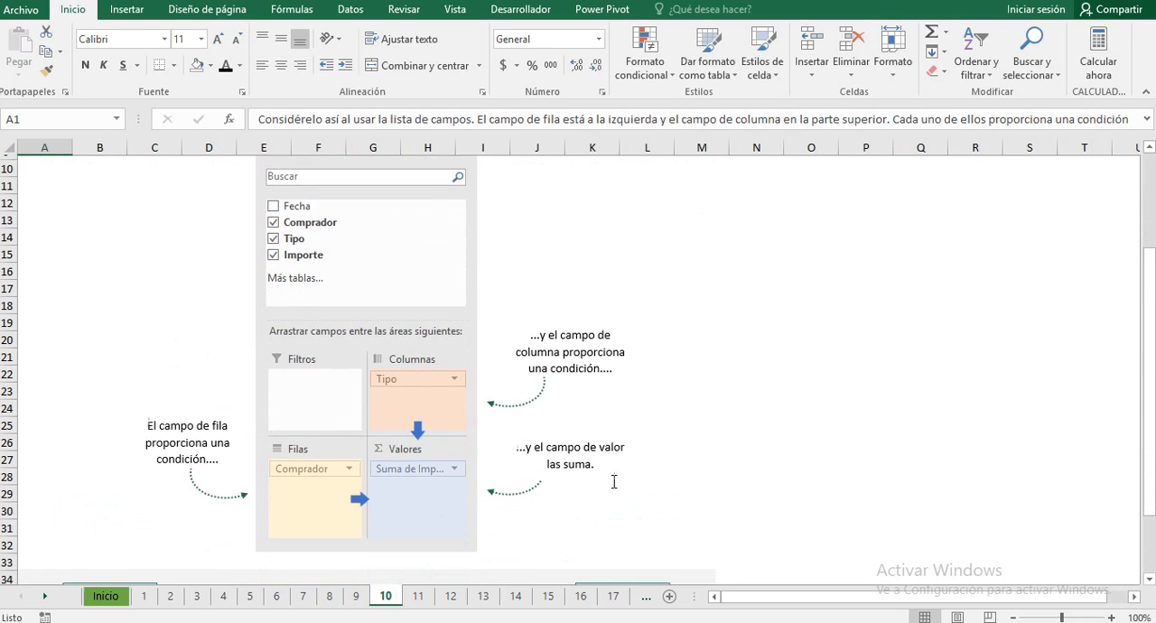
pyautogui.click(596, 495)
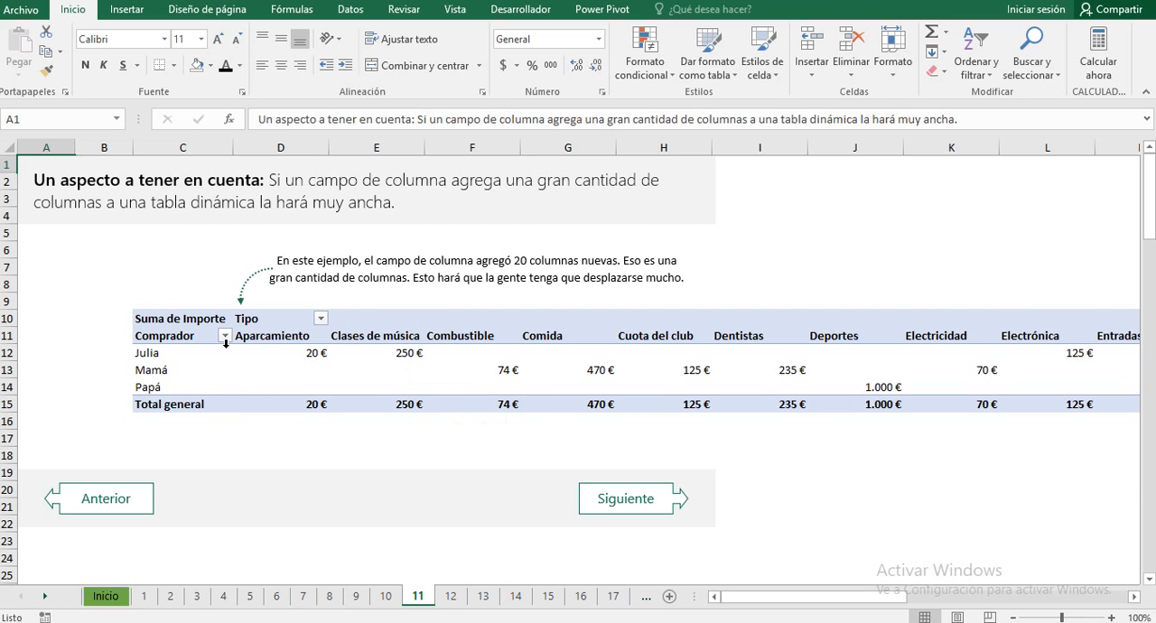
pyautogui.moveTo(851, 598); pyautogui.dragTo(768, 601)
# Step: Study the vertical pivot table with a second row field and its explanatory notes on sheet 12
pyautogui.click(627, 499)
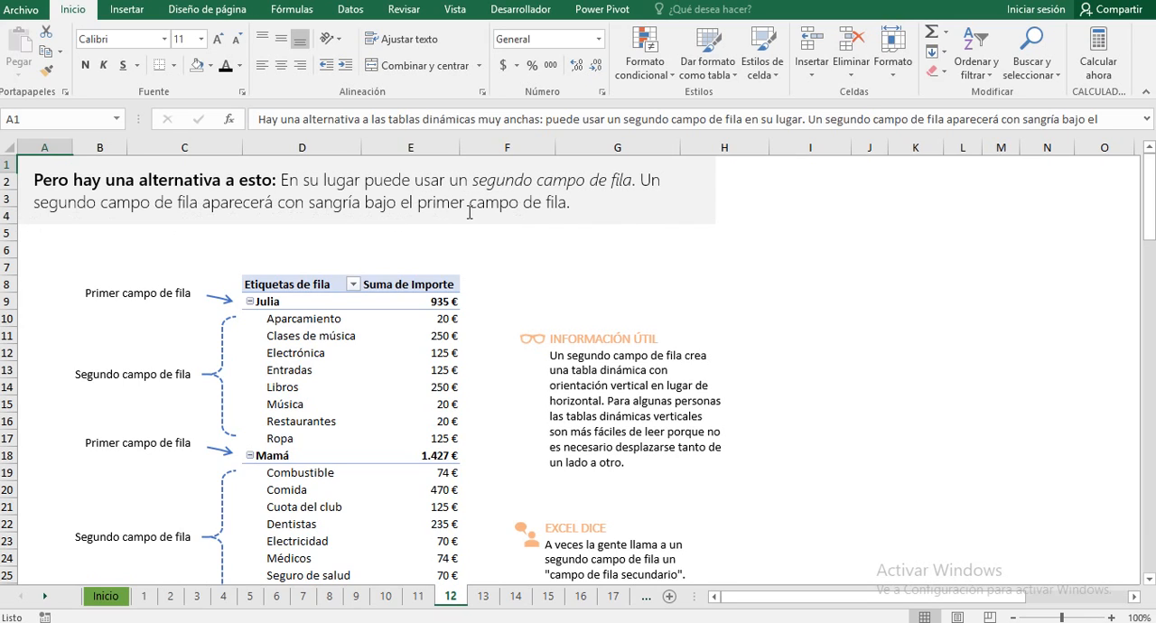
pyautogui.scroll(-2, 319, 378)
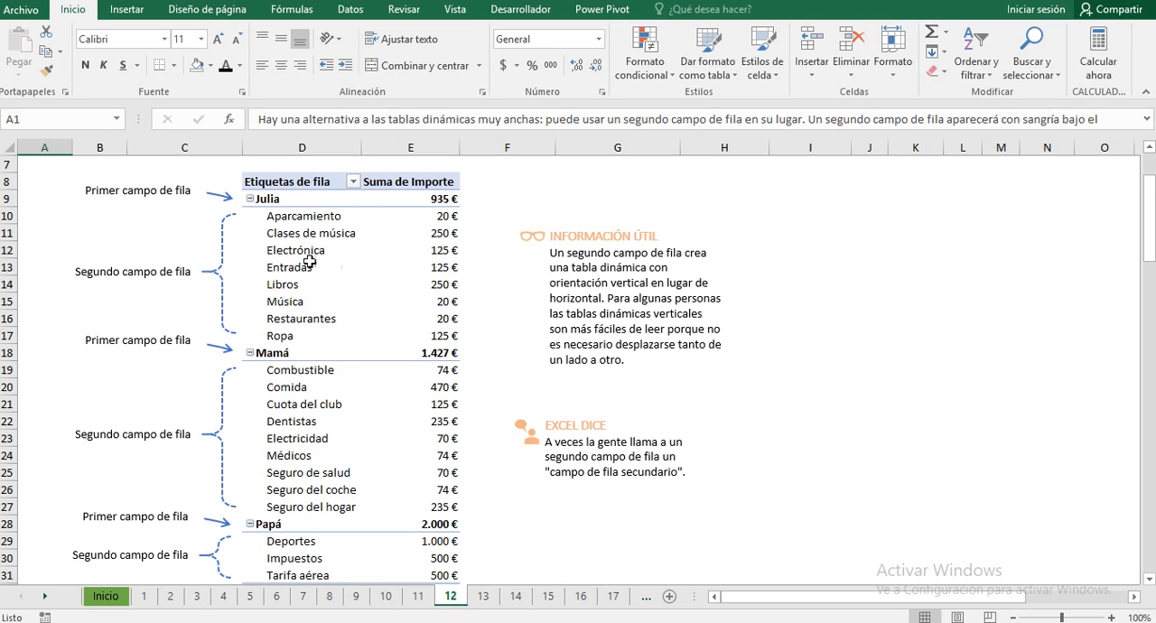
pyautogui.scroll(-3, 309, 262)
pyautogui.scroll(4, 316, 258)
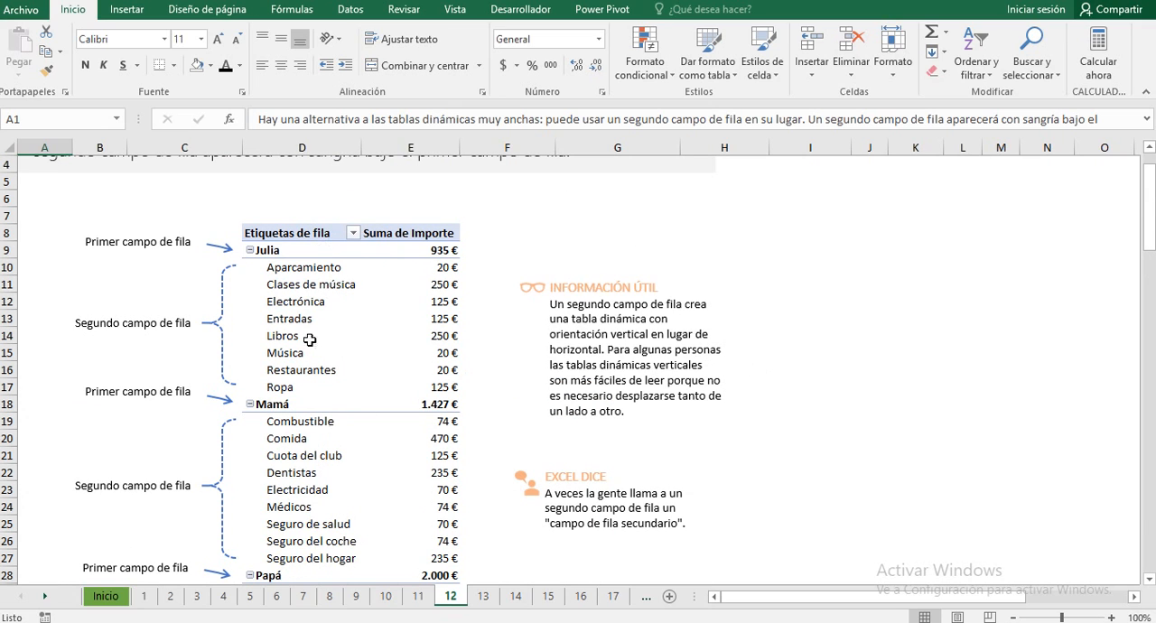
pyautogui.scroll(-3, 355, 359)
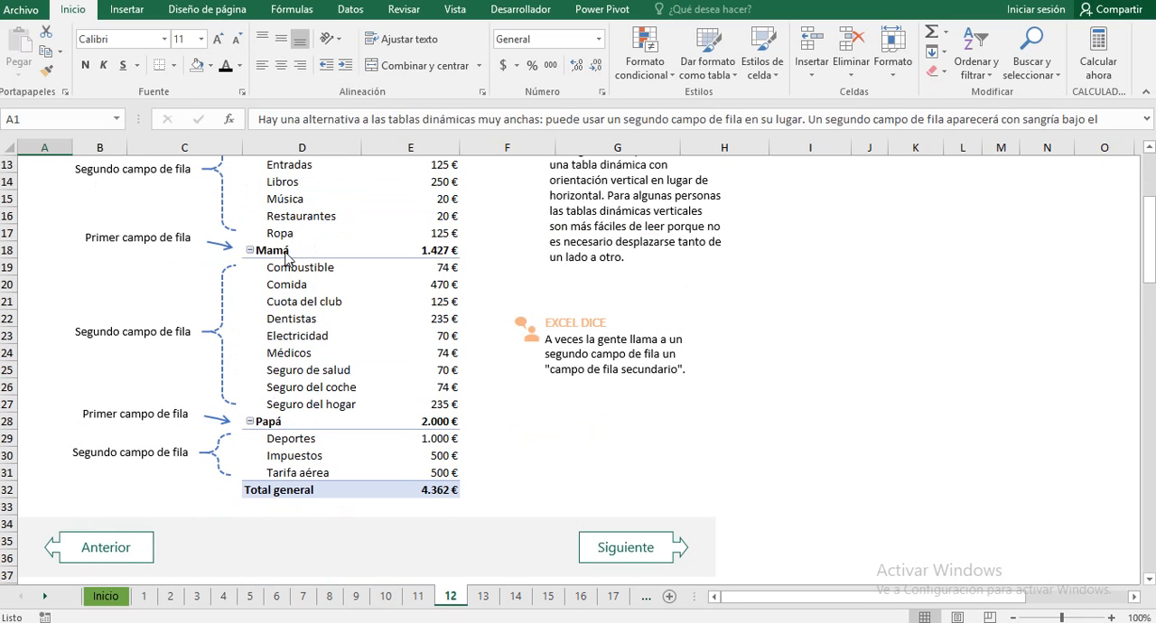
# Step: Read the instructions on sheet 13, and add the Tipo field below Comprador in the Filas area on practice sheet 14
pyautogui.click(600, 542)
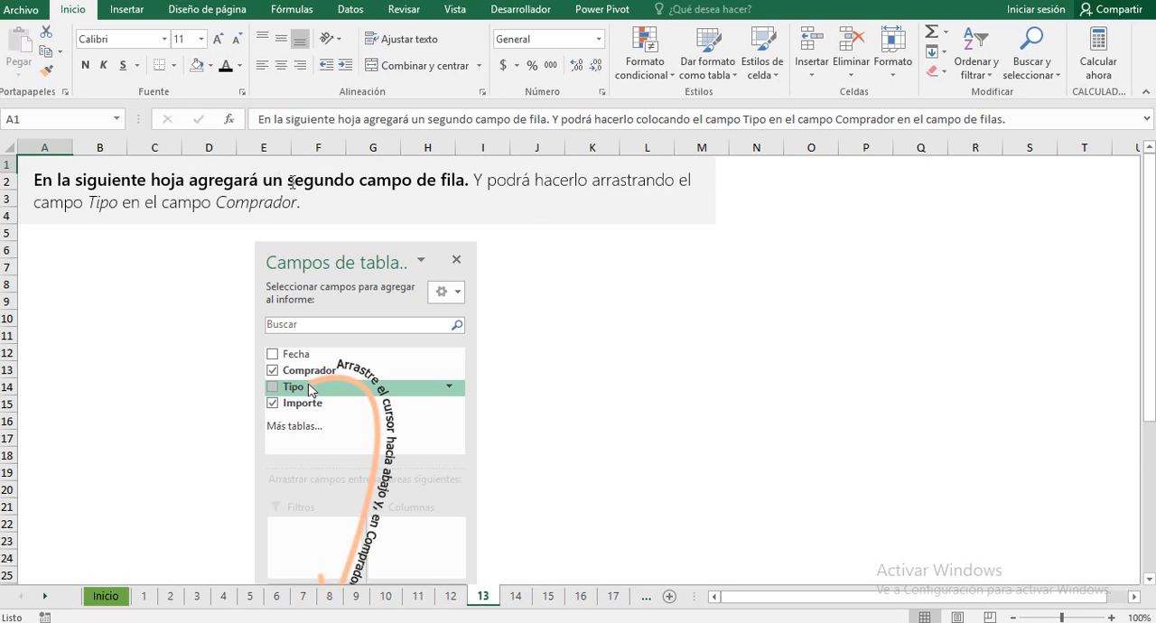
pyautogui.scroll(-3, 400, 343)
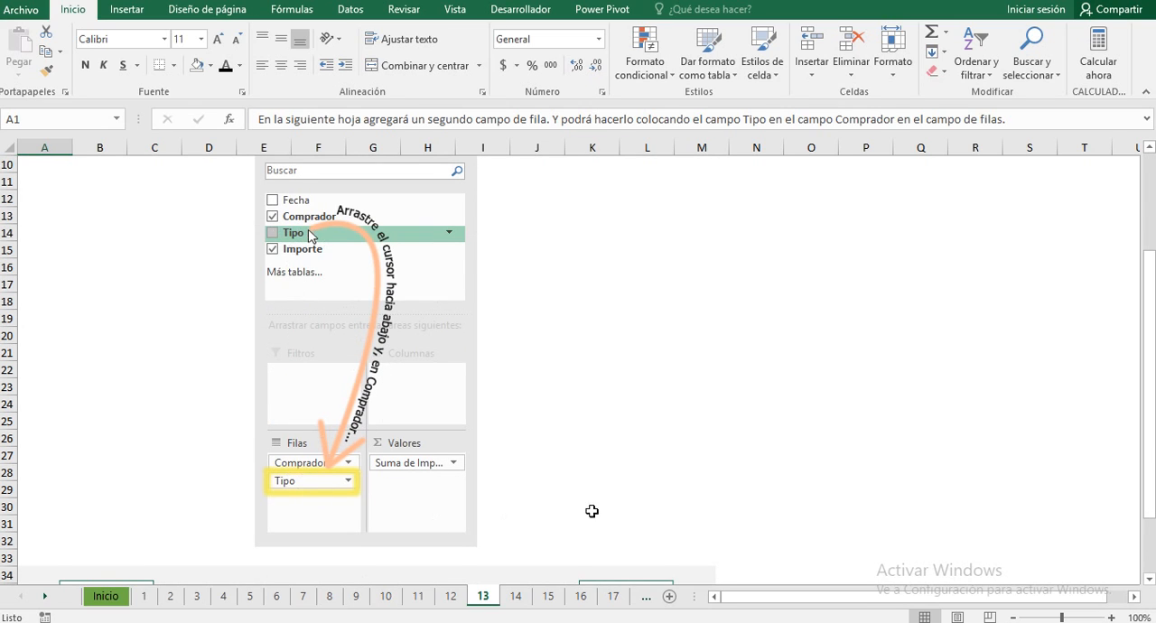
pyautogui.scroll(-5, 596, 488)
pyautogui.click(648, 433)
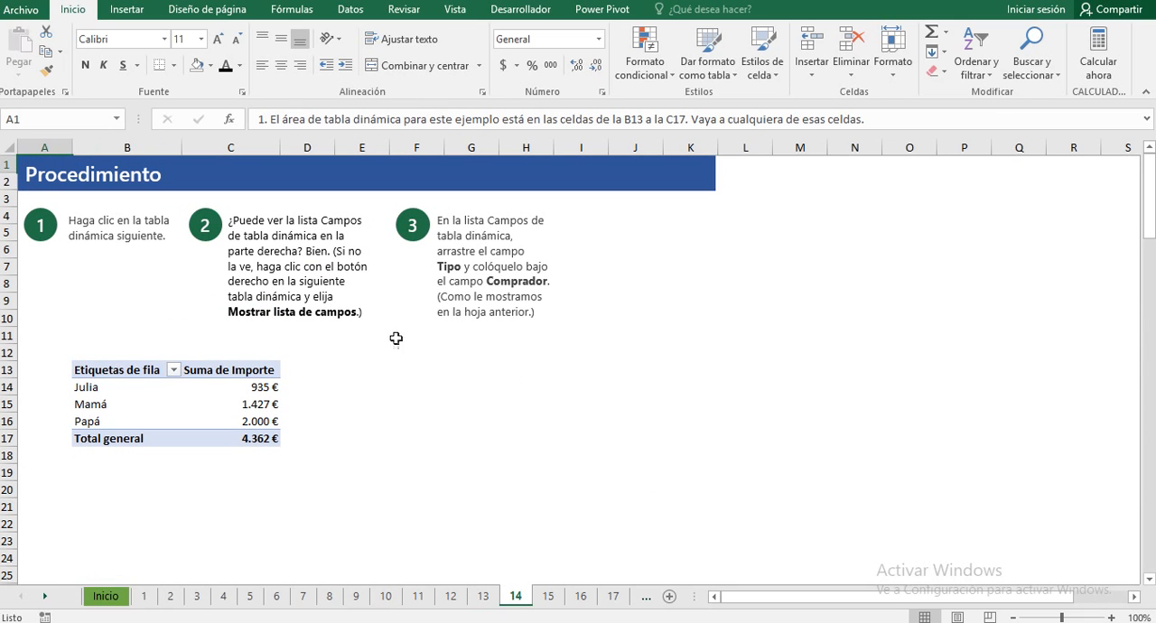
pyautogui.click(105, 370)
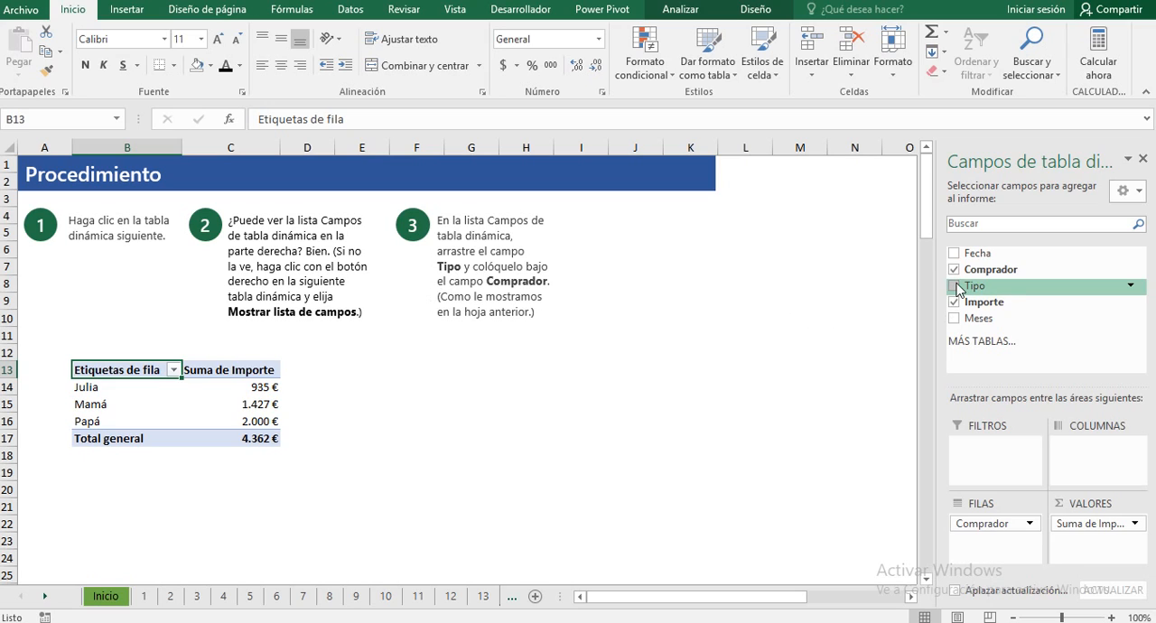
pyautogui.moveTo(958, 289); pyautogui.dragTo(987, 550)
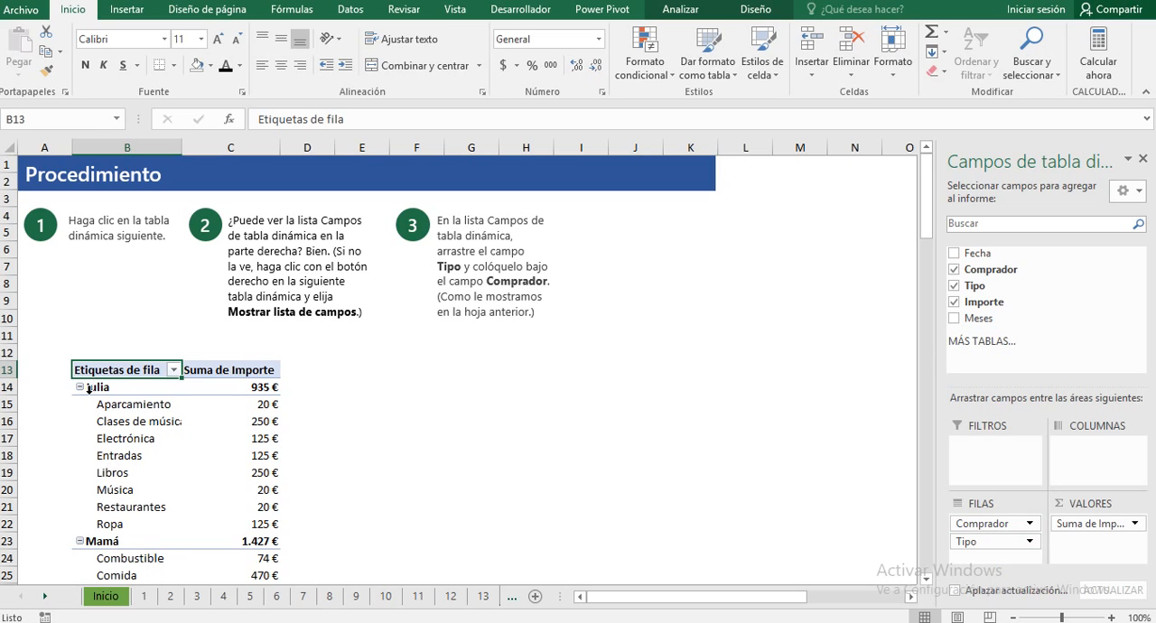
# Step: Review the indented Tipo rows under each Comprador in the sheet 14 pivot table
pyautogui.scroll(-6, 163, 443)
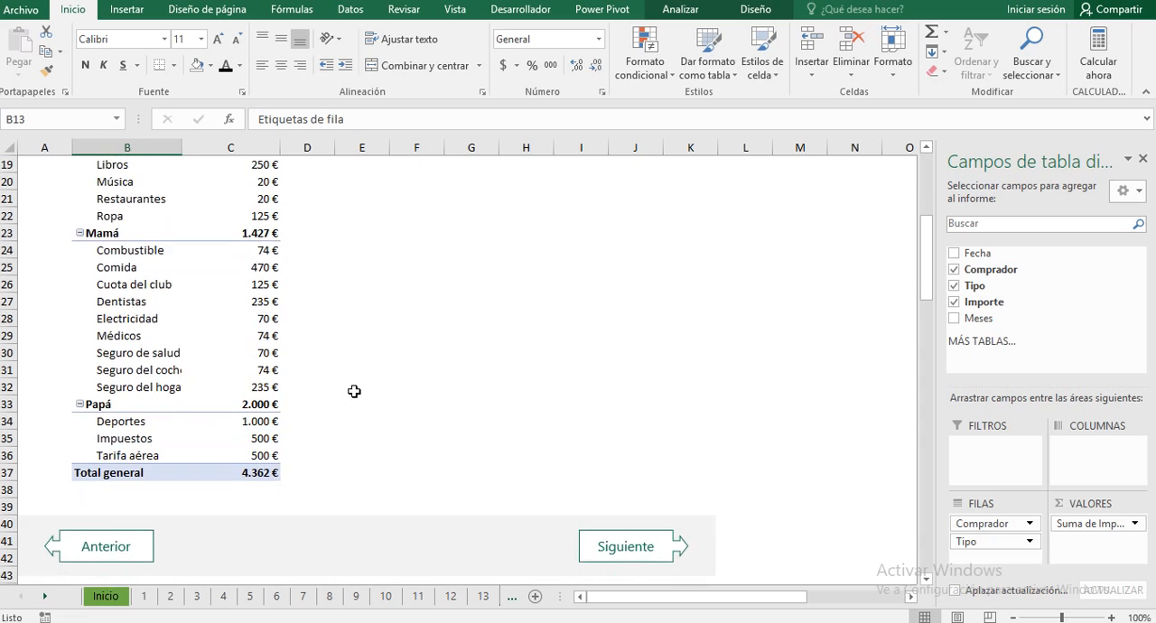
pyautogui.scroll(6, 354, 391)
pyautogui.scroll(-3, 354, 391)
pyautogui.scroll(-3, 361, 381)
pyautogui.scroll(4, 421, 385)
pyautogui.scroll(-4, 467, 425)
pyautogui.scroll(2, 237, 227)
# Step: Format the Suma de Importe values in C14:C37 as Contabilidad with the dollar symbol
pyautogui.moveTo(249, 182); pyautogui.dragTo(260, 576)
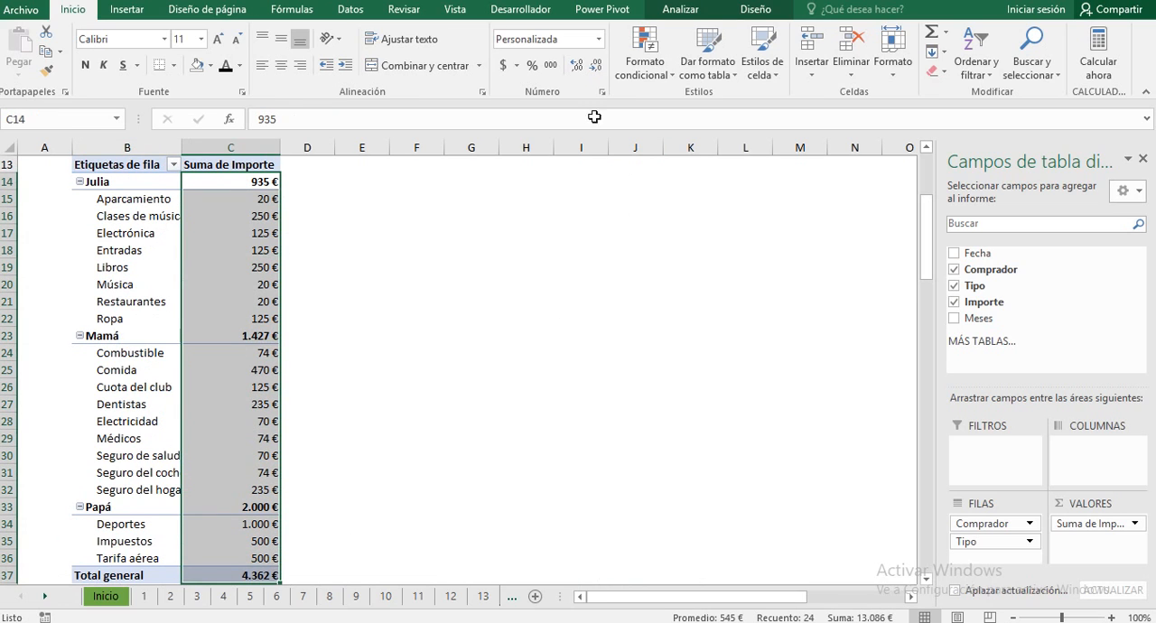
pyautogui.click(503, 65)
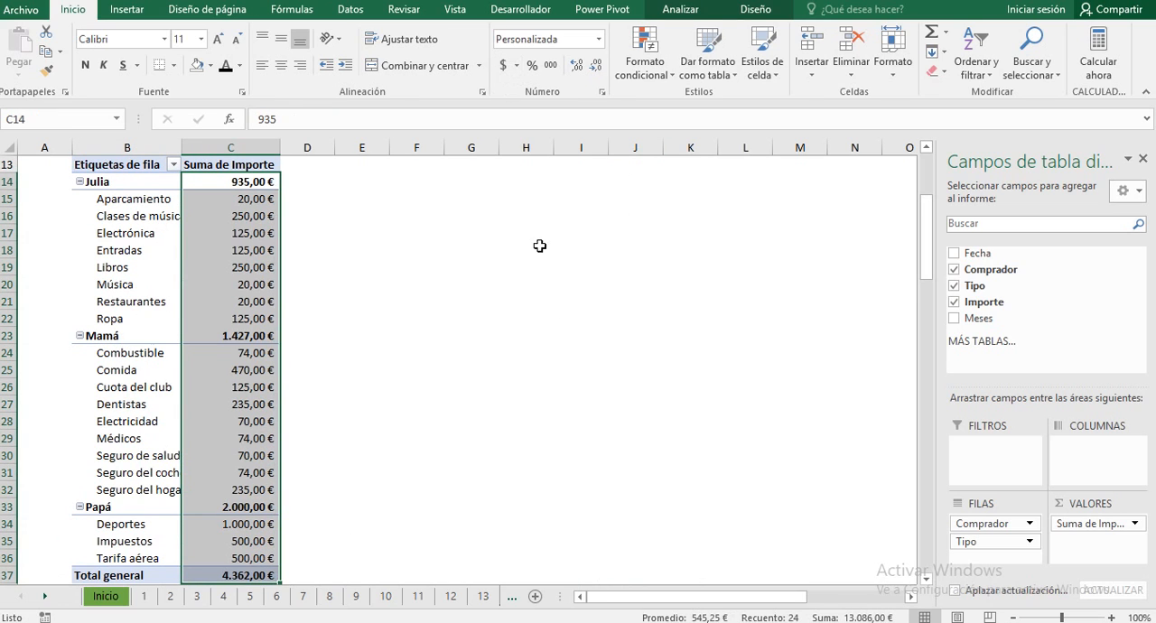
pyautogui.click(517, 65)
pyautogui.click(538, 90)
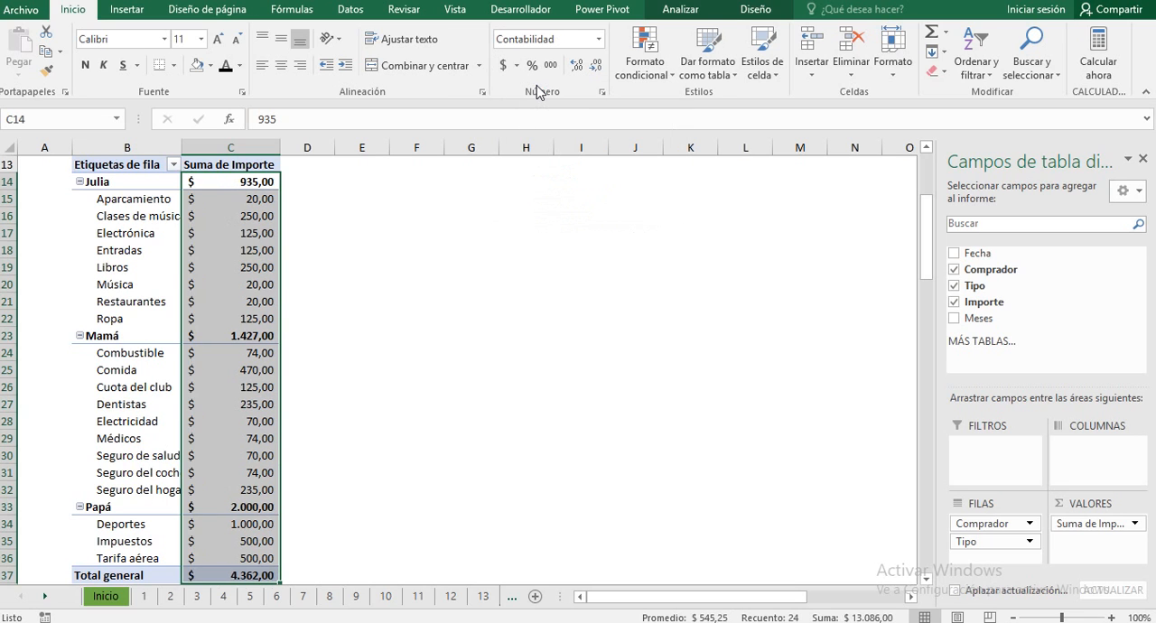
pyautogui.click(426, 300)
# Step: On practice sheet 15, collapse the detail rows of Papá, Julia and Mamá one by one
pyautogui.scroll(-2, 455, 384)
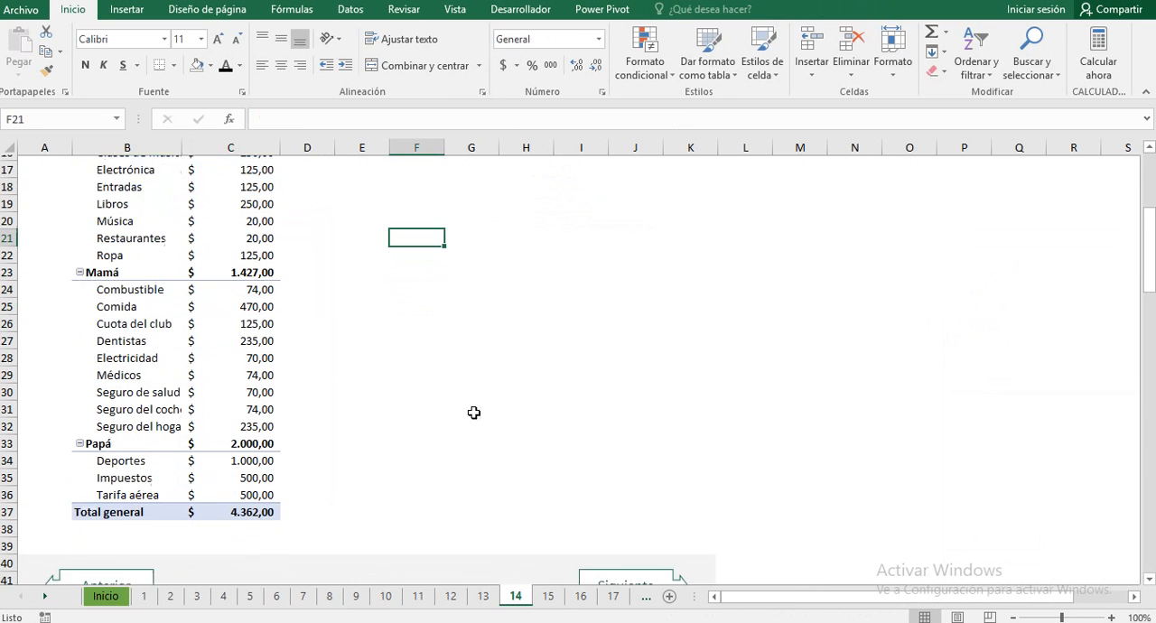
pyautogui.click(606, 548)
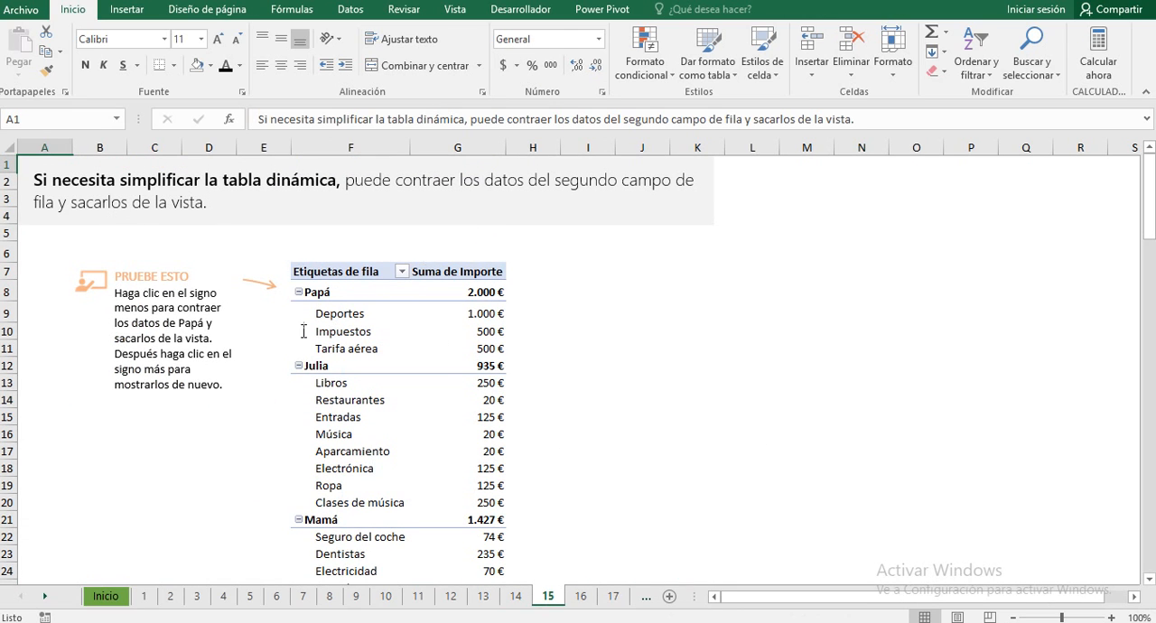
pyautogui.scroll(-2, 596, 322)
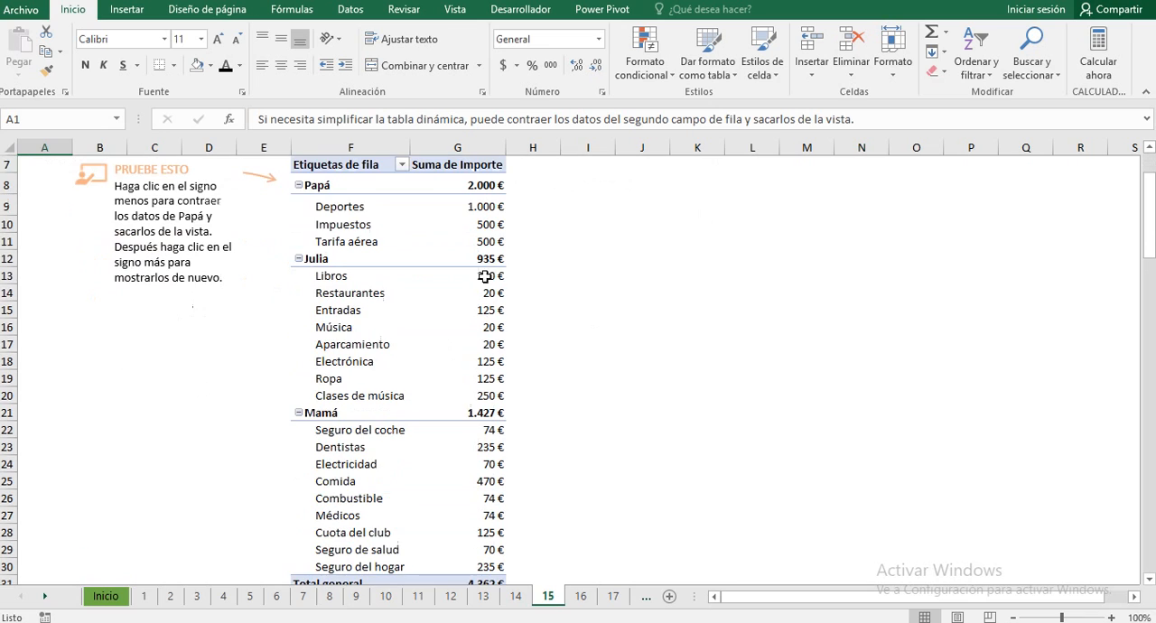
pyautogui.click(299, 185)
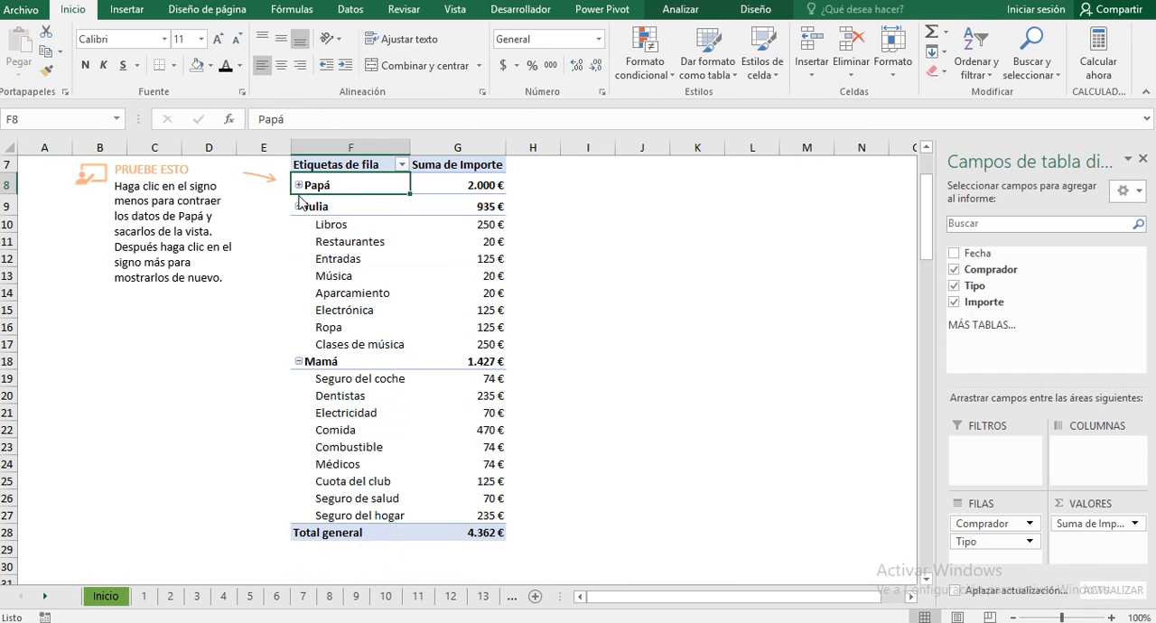
pyautogui.click(299, 206)
pyautogui.click(299, 225)
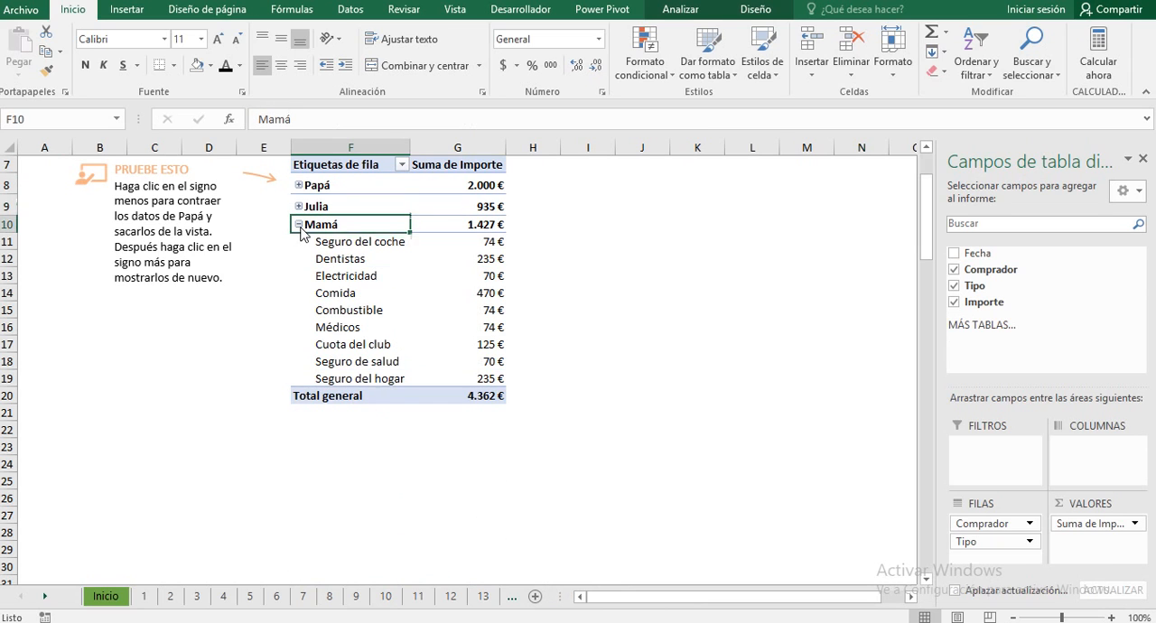
# Step: Expand the detail rows of Mamá, Julia and Papá again in the sheet 15 pivot table
pyautogui.click(299, 225)
pyautogui.click(299, 206)
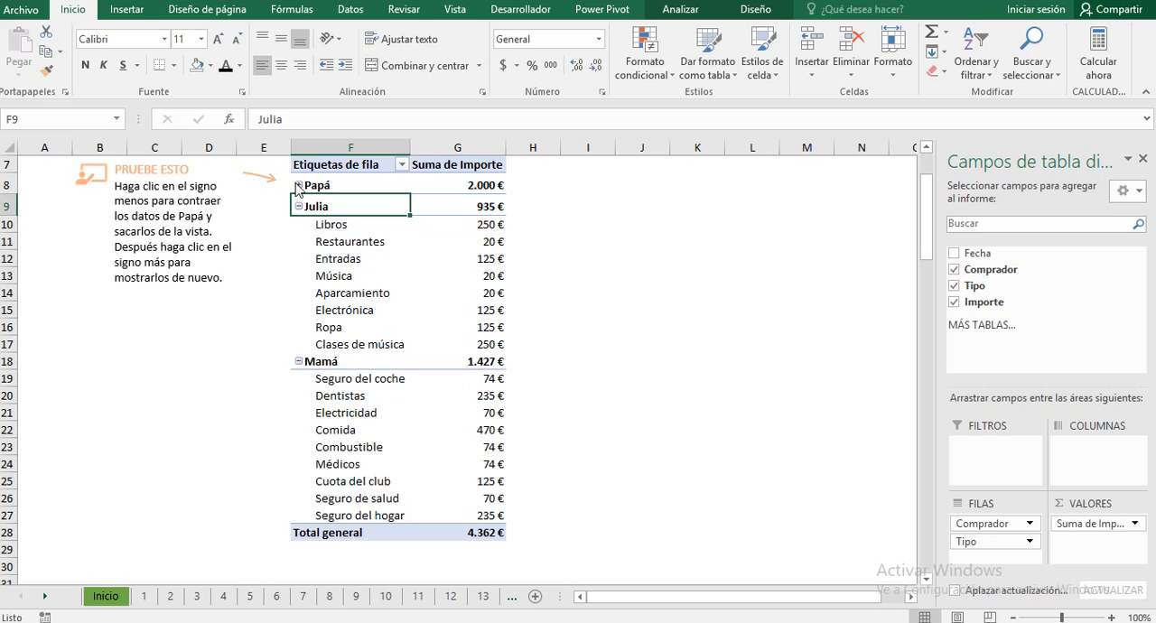
pyautogui.click(297, 187)
pyautogui.click(298, 186)
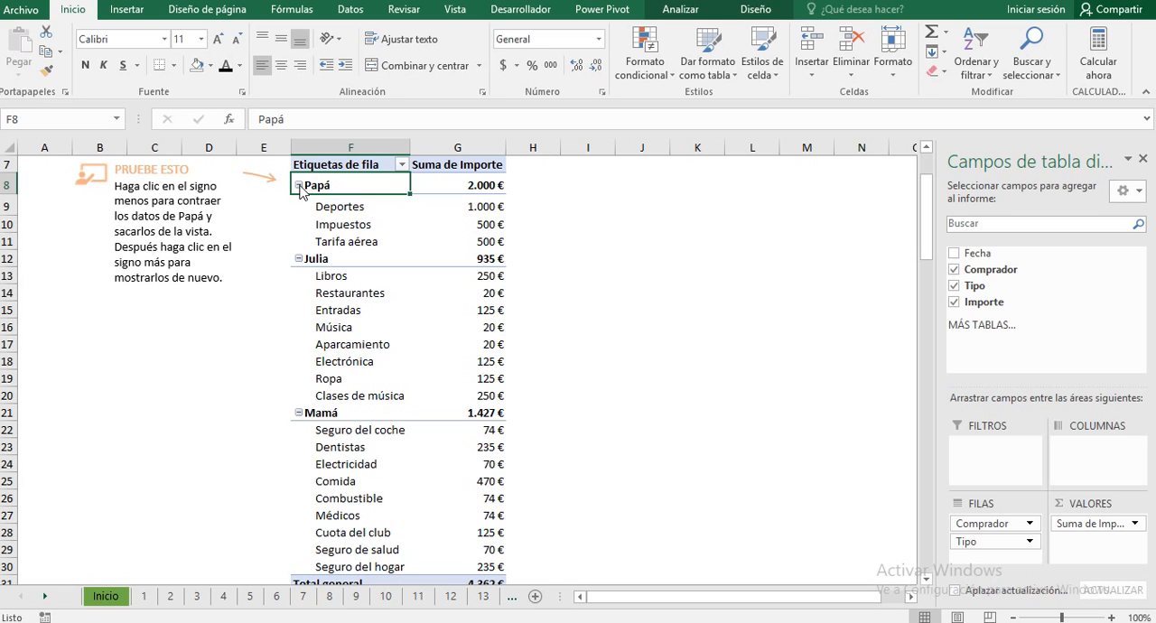
# Step: Collapse the entire Comprador field of the sheet 15 pivot table at once with Contraer todo el campo
pyautogui.rightClick(301, 192)
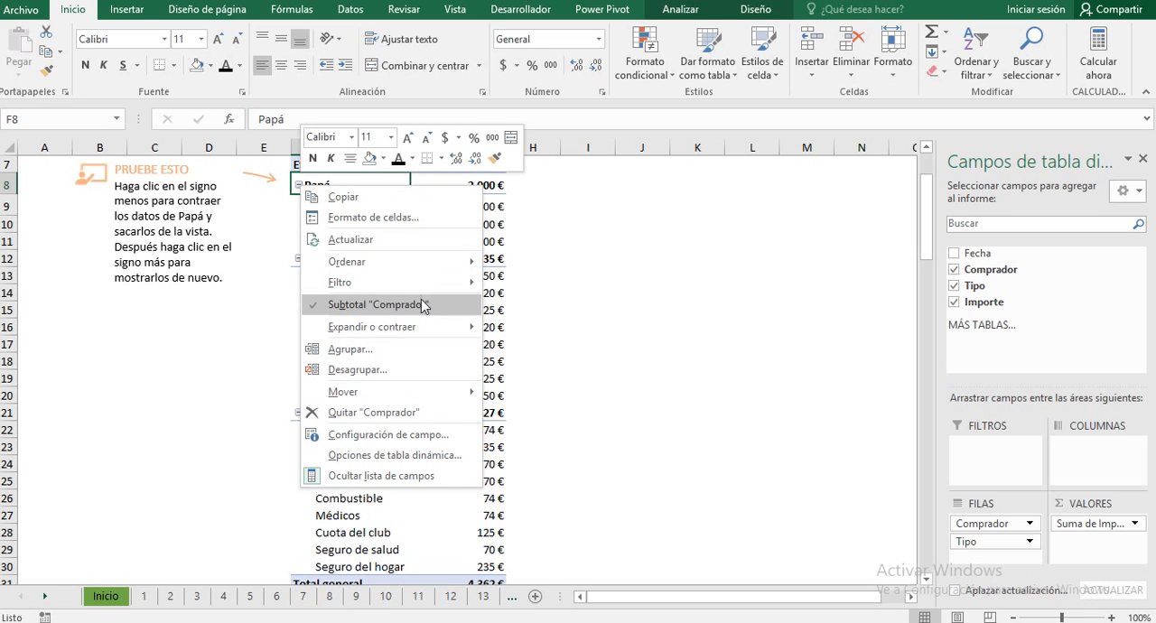
pyautogui.moveTo(459, 325)
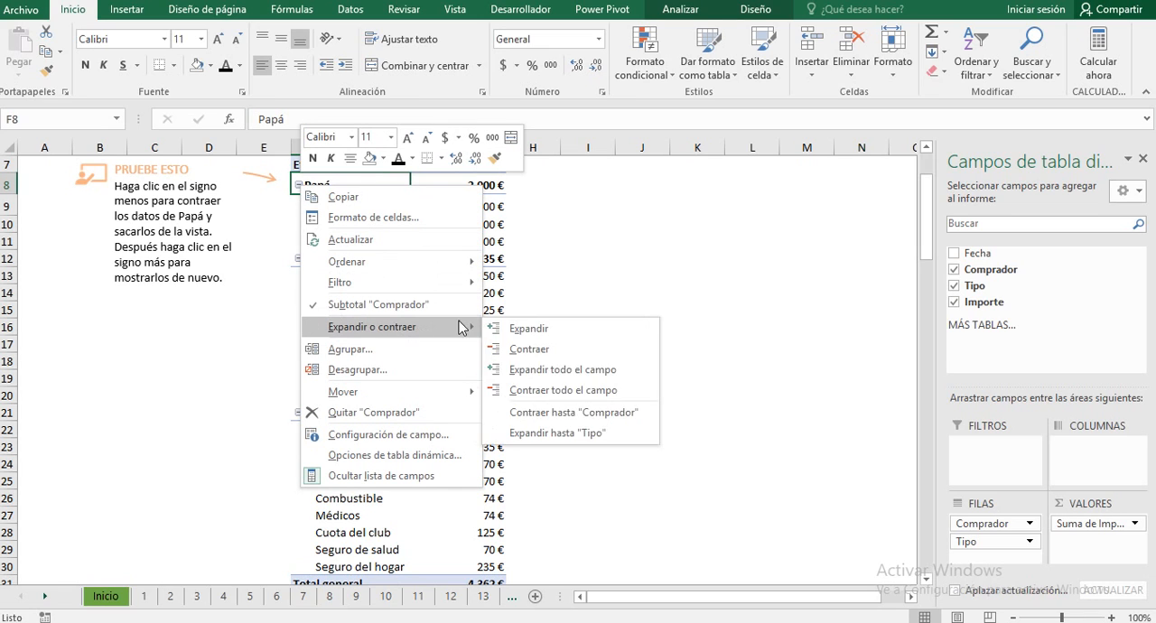
pyautogui.click(551, 391)
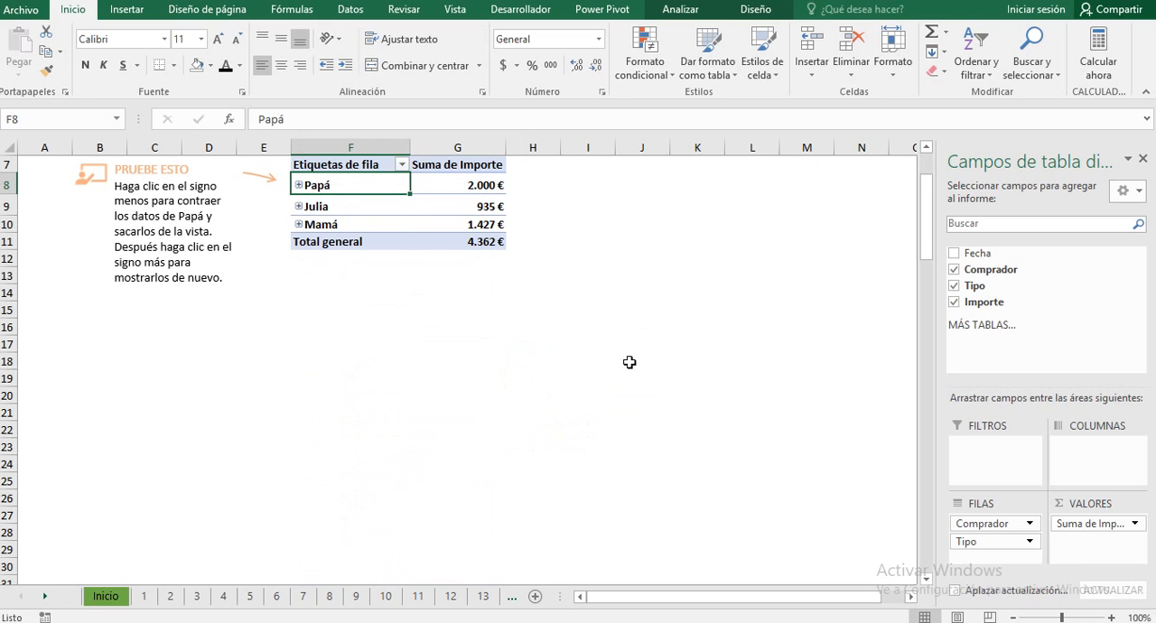
# Step: Expand Papá, Julia and Mamá individually to restore their detail rows in the sheet 15 pivot table
pyautogui.click(294, 184)
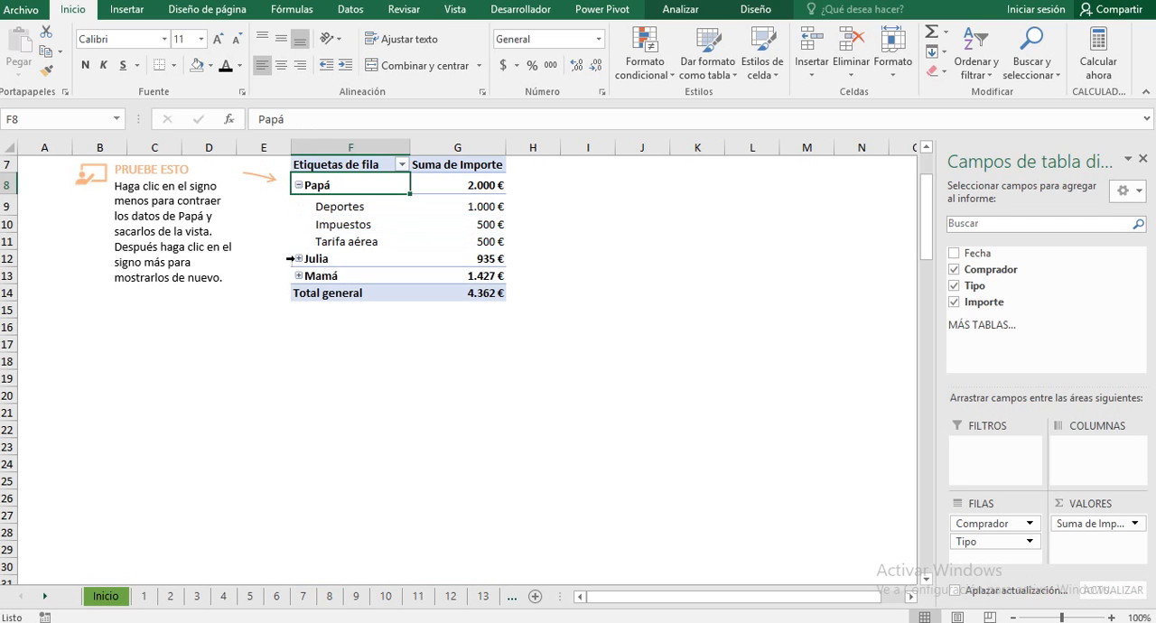
pyautogui.click(297, 259)
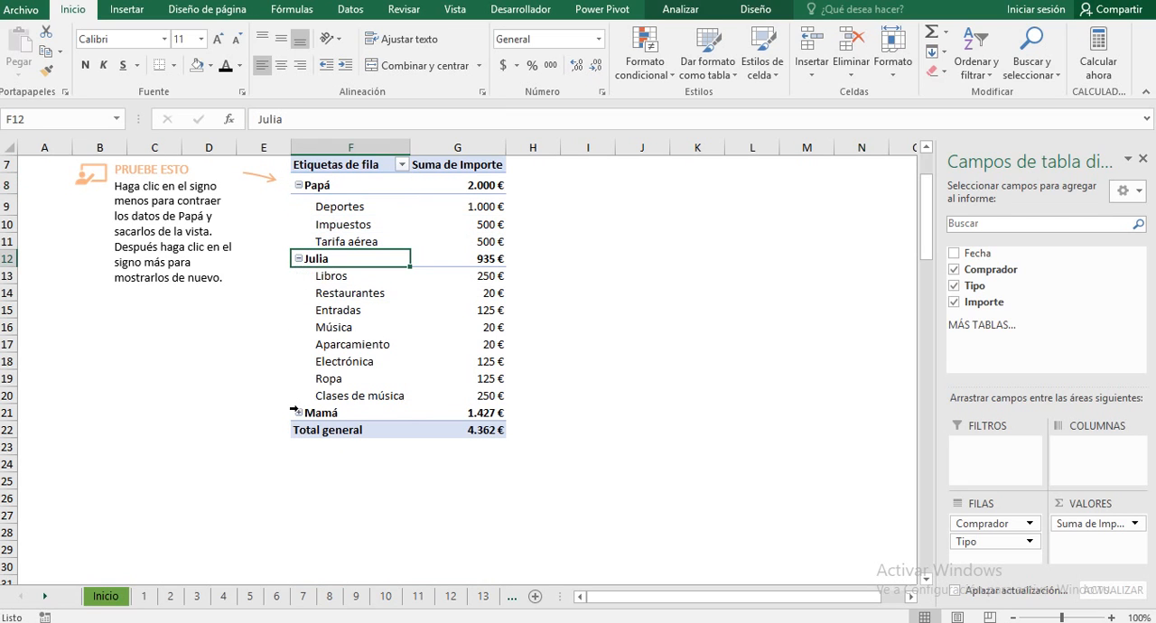
pyautogui.click(296, 412)
# Step: Go to practice sheet 16 and collapse its whole Comprador field with Contraer todo el campo
pyautogui.scroll(-5, 644, 303)
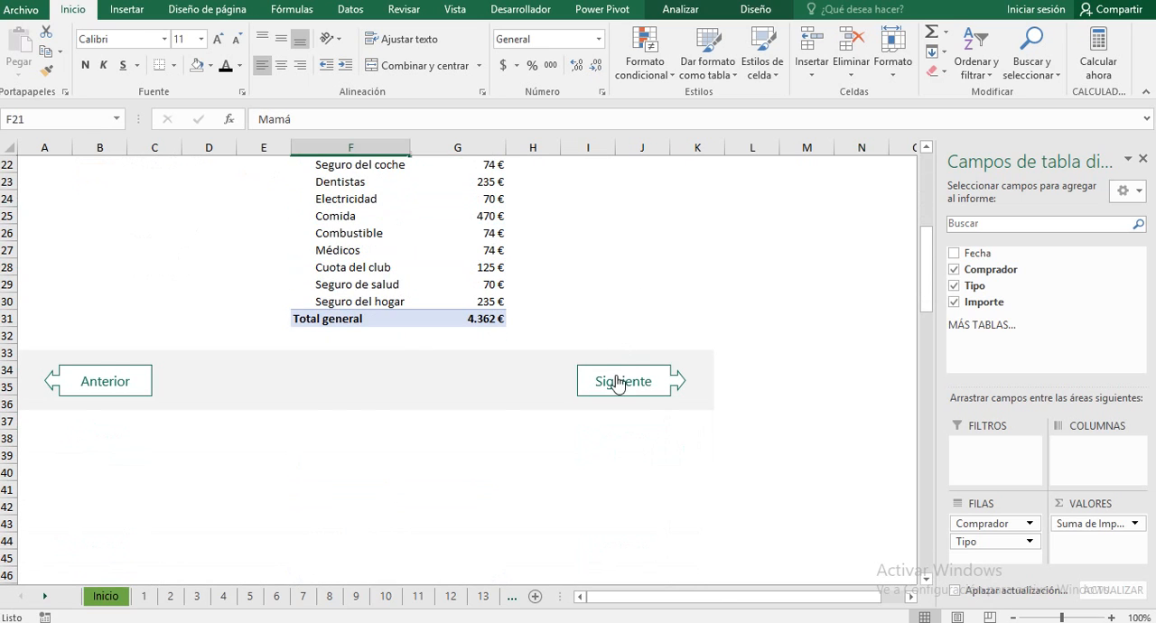
pyautogui.click(634, 234)
pyautogui.click(617, 383)
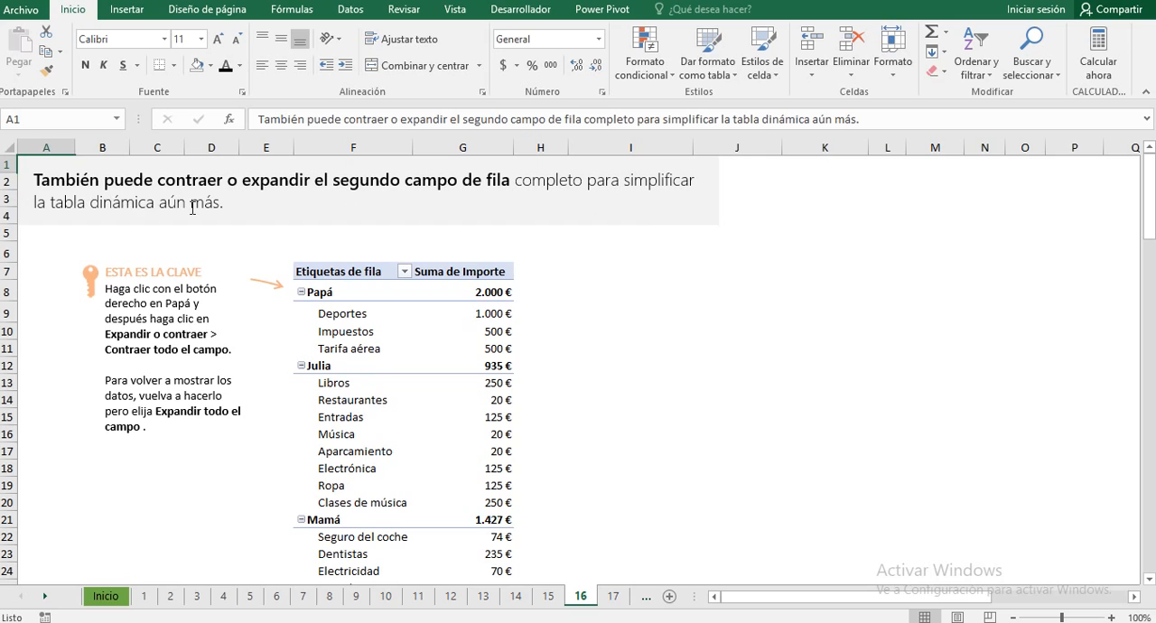
pyautogui.rightClick(304, 298)
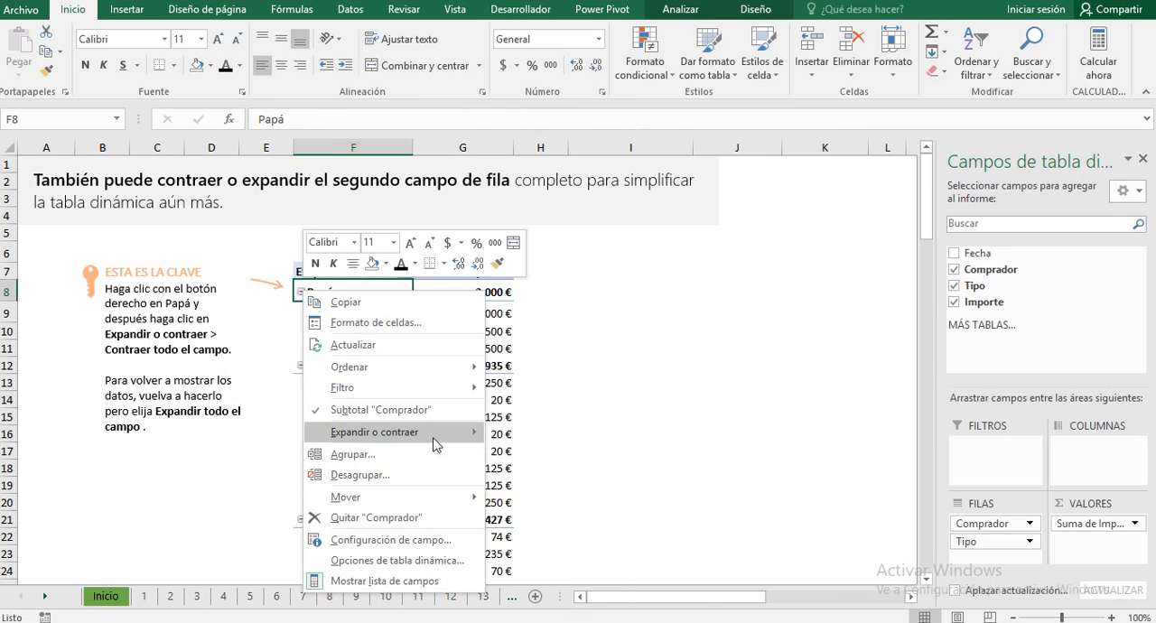
pyautogui.moveTo(446, 441)
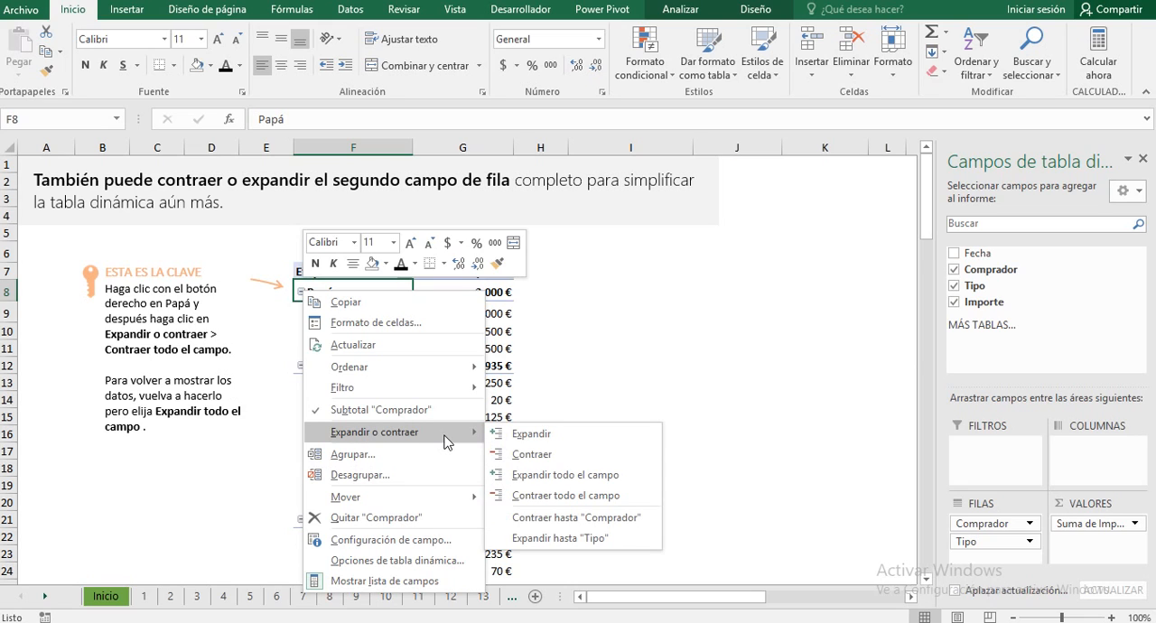
pyautogui.click(561, 495)
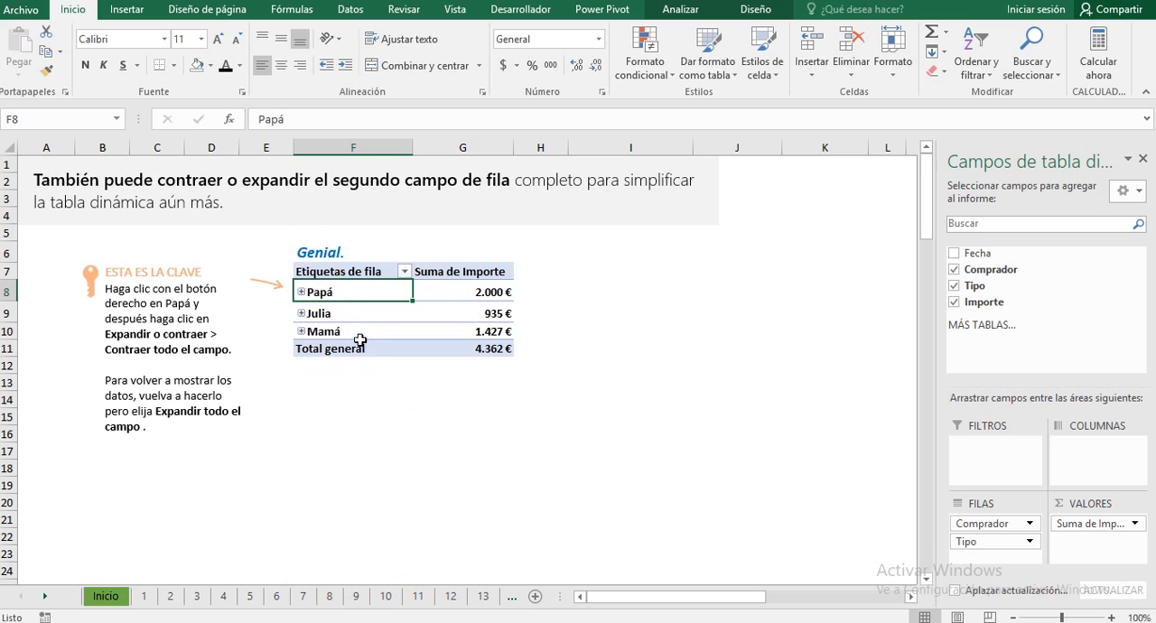
# Step: Show the detail rows of Papá, Julia and Mamá again in the sheet 16 pivot table, group by group
pyautogui.click(302, 292)
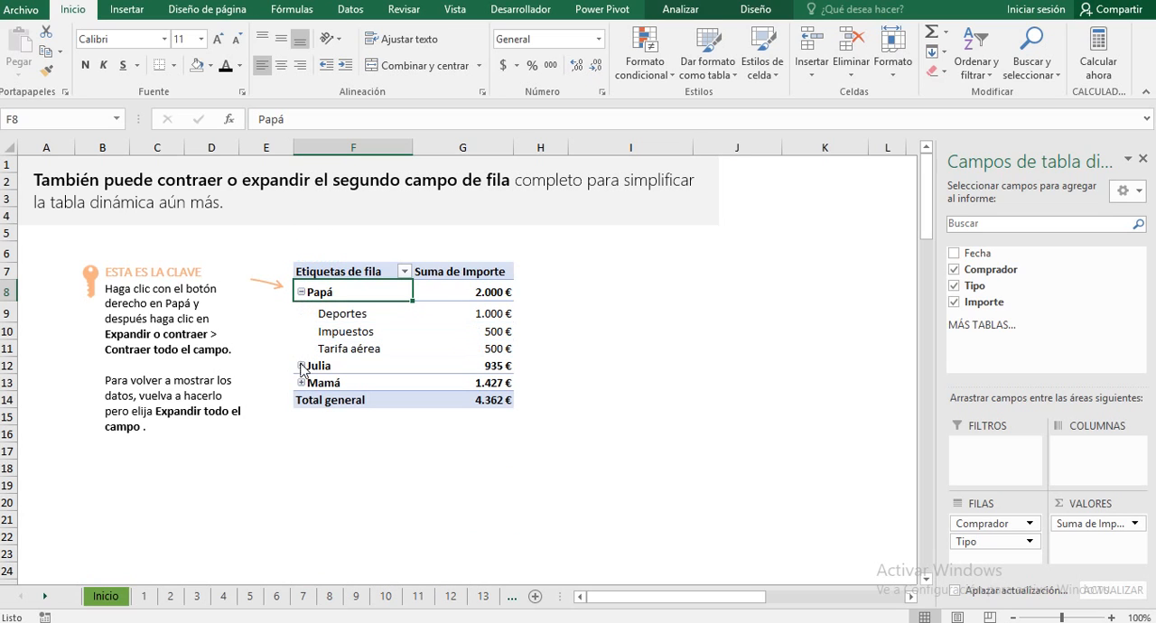
pyautogui.click(300, 366)
pyautogui.click(301, 520)
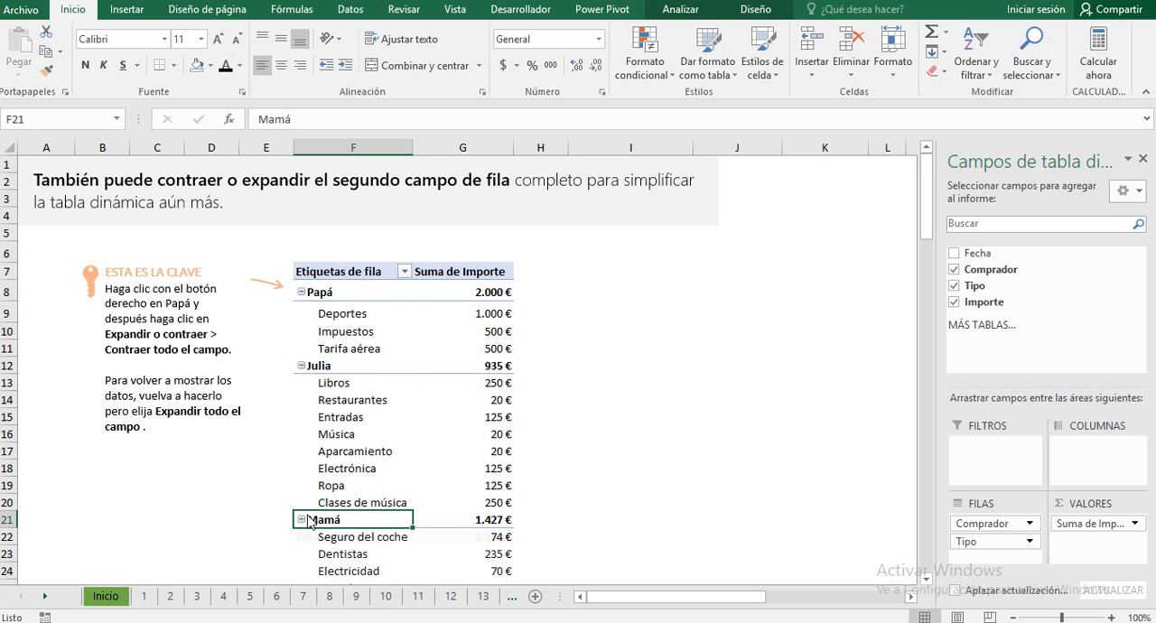
# Step: Go to practice sheet 17, which covers pivot tables with more than one column field
pyautogui.scroll(-6, 630, 350)
pyautogui.click(712, 285)
pyautogui.click(617, 428)
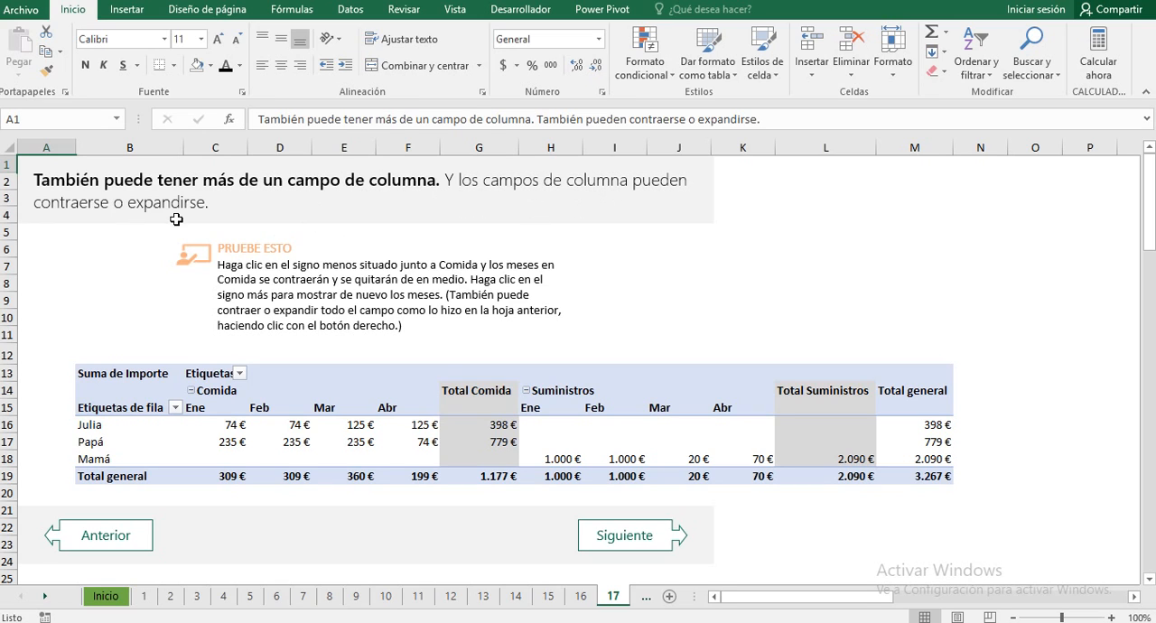
# Step: Collapse the months under Suministros in the sheet 17 pivot table and expand them again
pyautogui.click(530, 397)
pyautogui.click(526, 392)
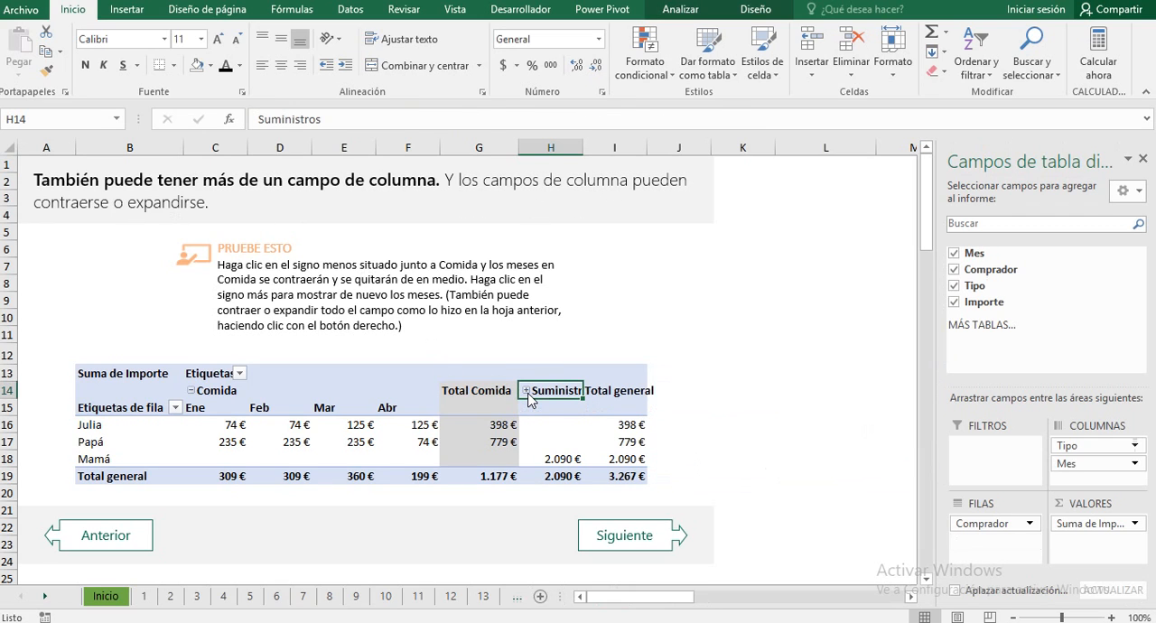
pyautogui.click(525, 391)
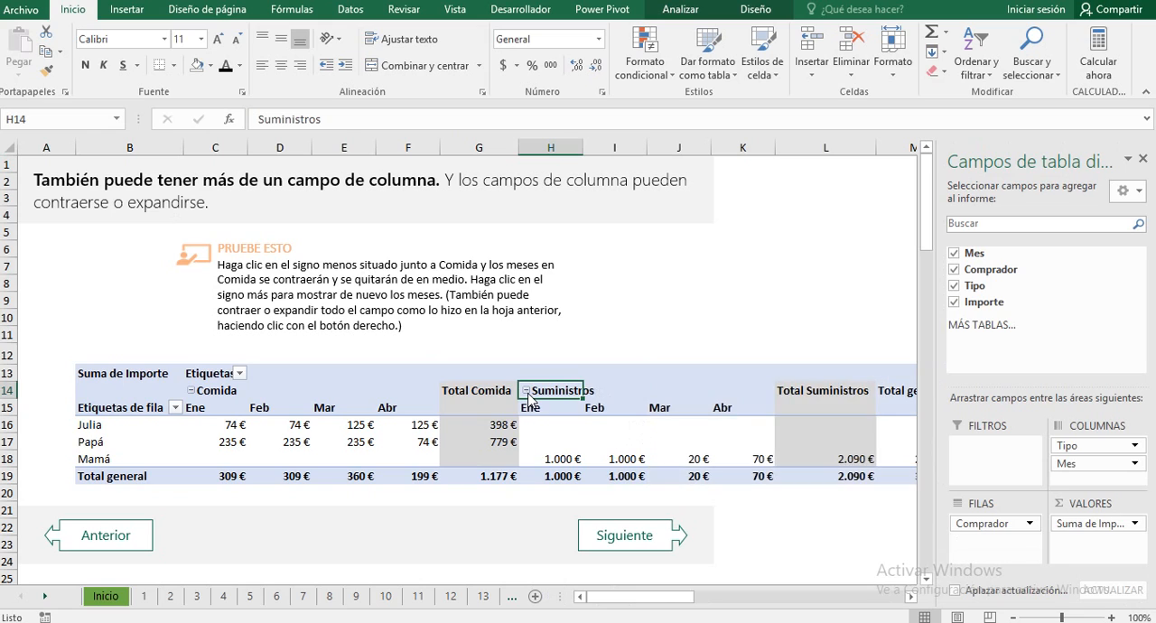
pyautogui.rightClick(529, 397)
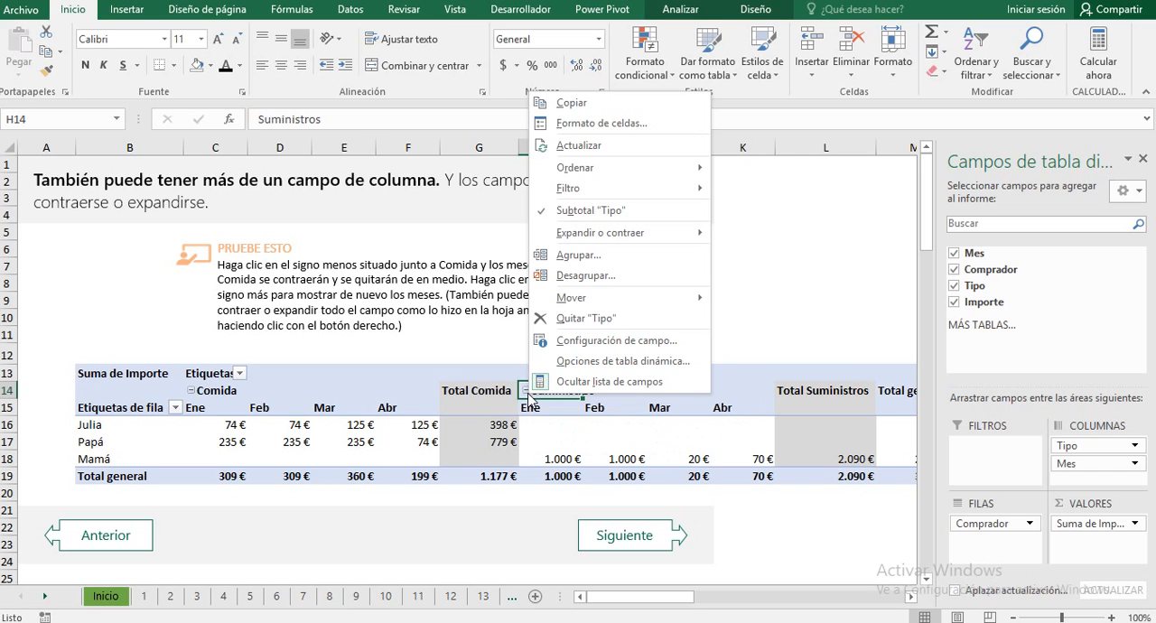
pyautogui.press('Escape')
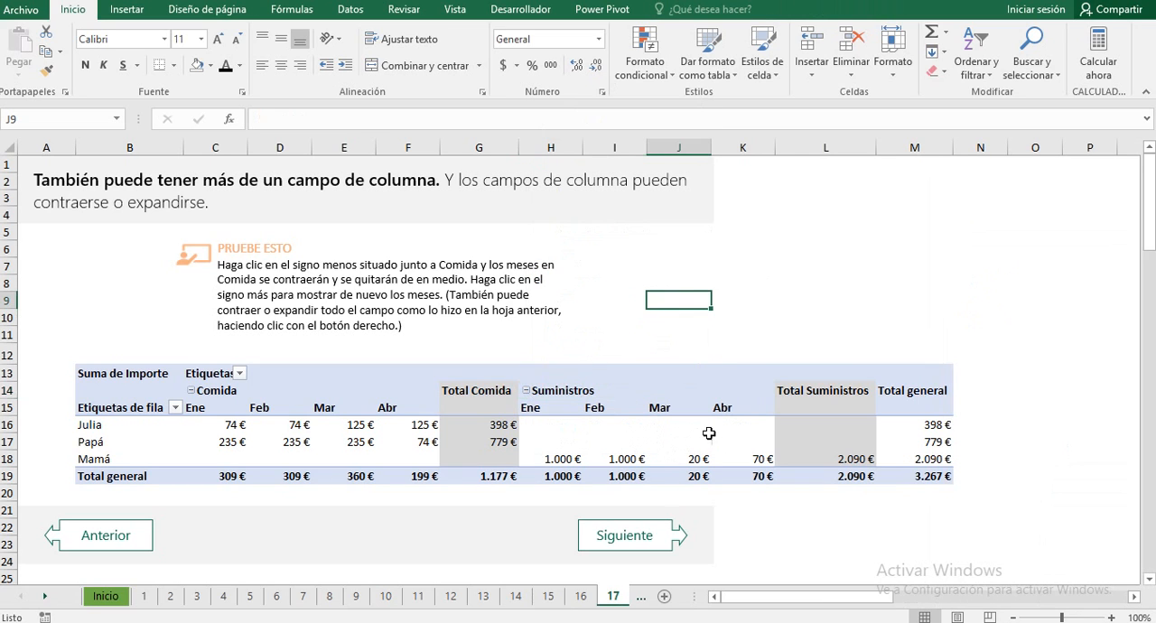
# Step: Go to sheet 18 and examine the example pivot table with three row fields and its expert tip
pyautogui.click(633, 535)
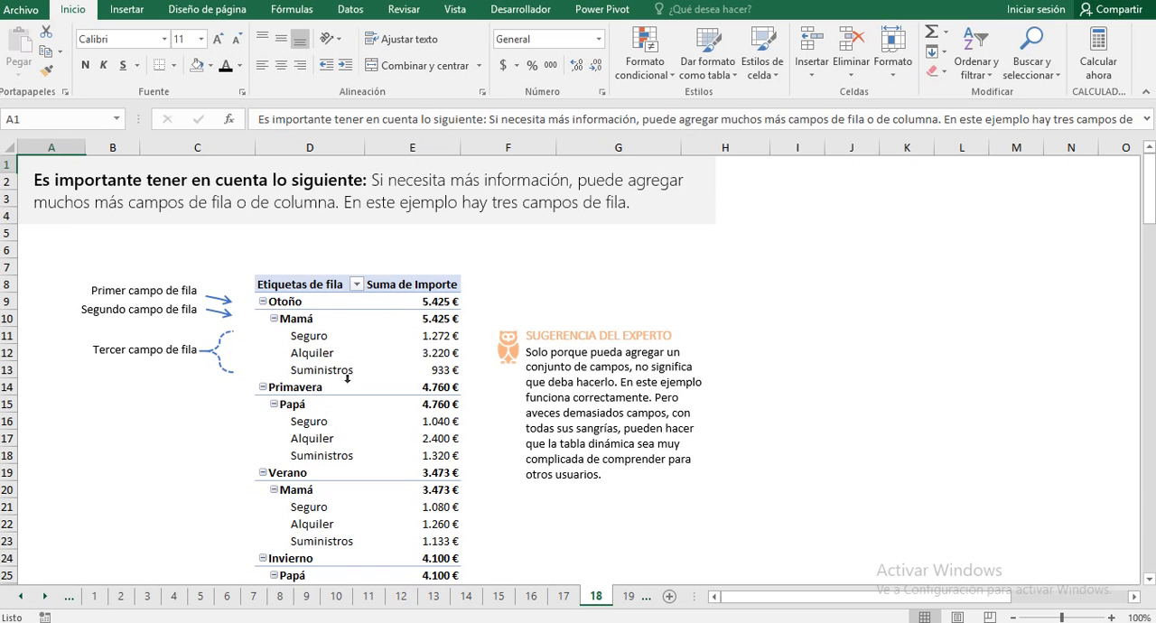
pyautogui.scroll(-3, 532, 377)
pyautogui.scroll(3, 542, 375)
pyautogui.scroll(-3, 581, 344)
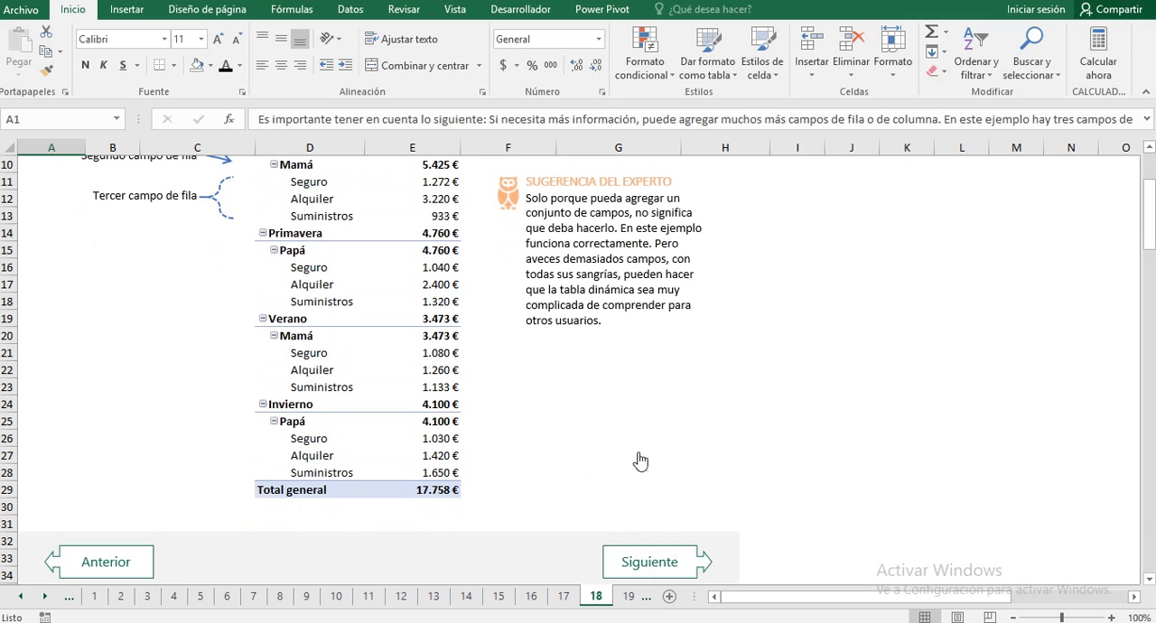
pyautogui.scroll(3, 616, 455)
pyautogui.scroll(-3, 632, 414)
pyautogui.scroll(2, 542, 307)
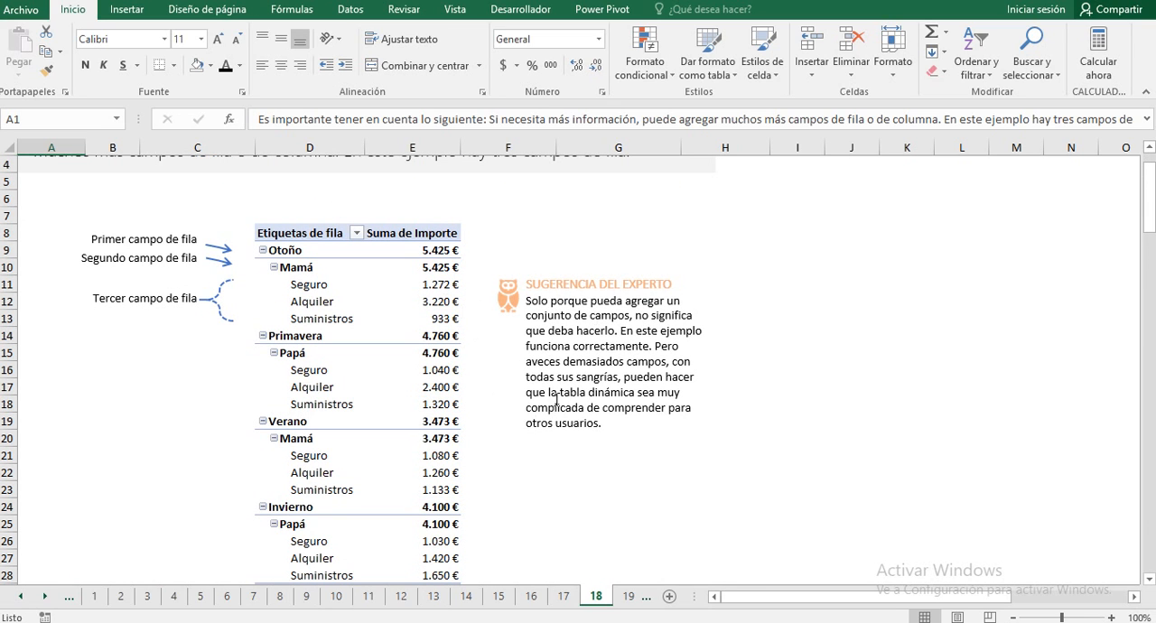
pyautogui.scroll(-2, 556, 397)
# Step: Go to sheet 19 and review the sales data with Temporada, Representante de ventas, Producto and Unidades vendidas
pyautogui.click(612, 562)
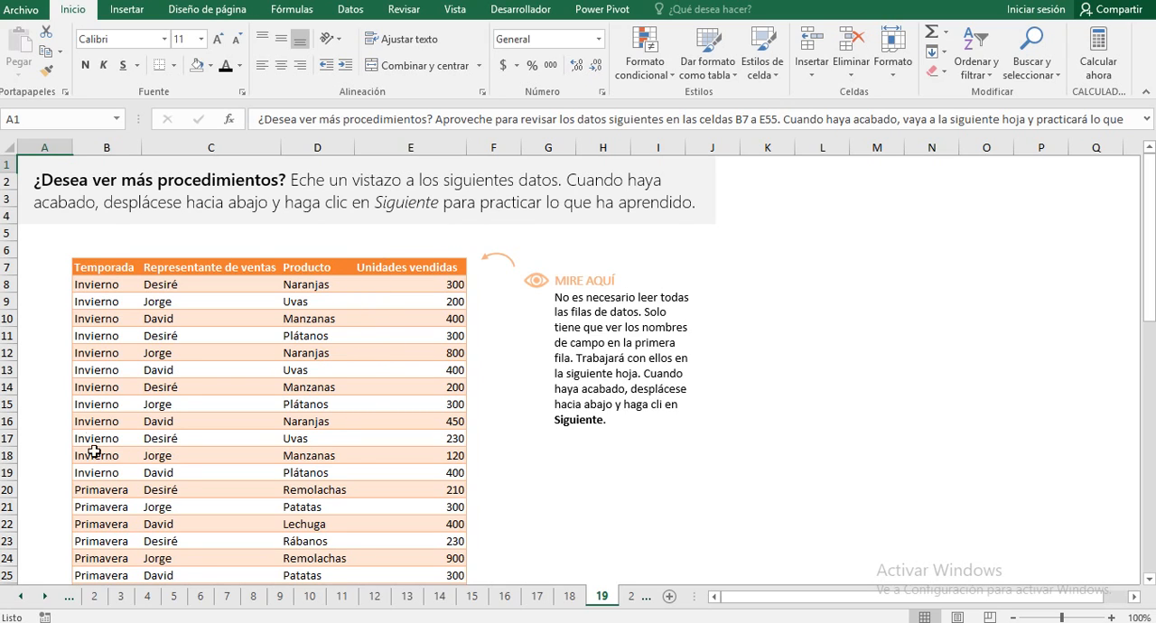
pyautogui.scroll(-7, 94, 452)
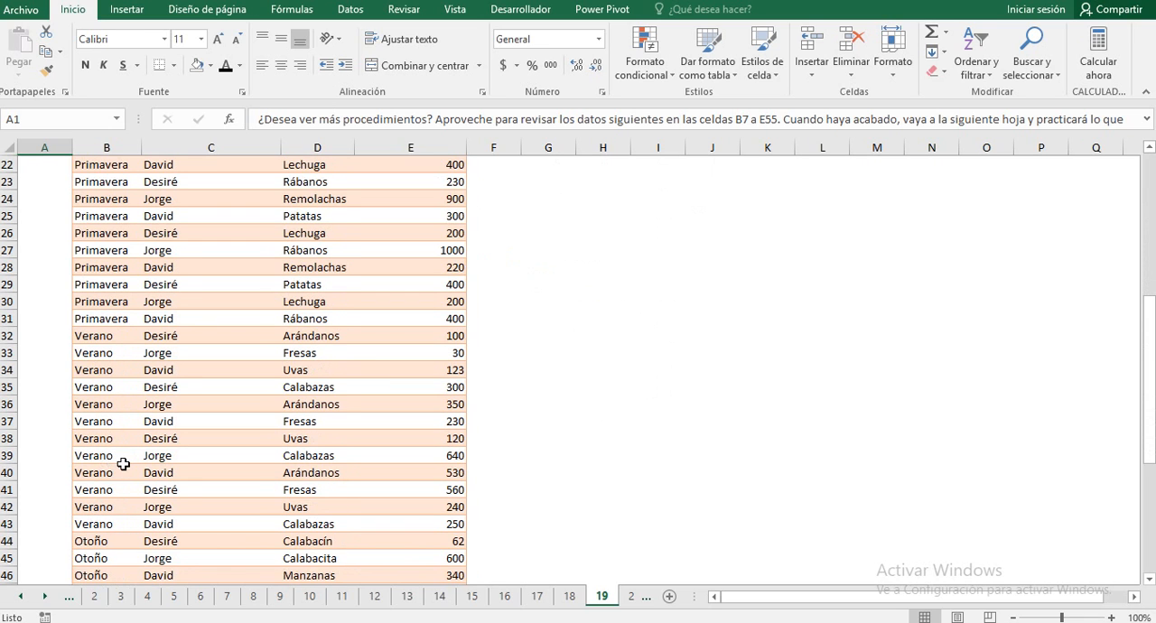
pyautogui.scroll(-3, 124, 470)
pyautogui.scroll(9, 135, 406)
pyautogui.scroll(1, 146, 330)
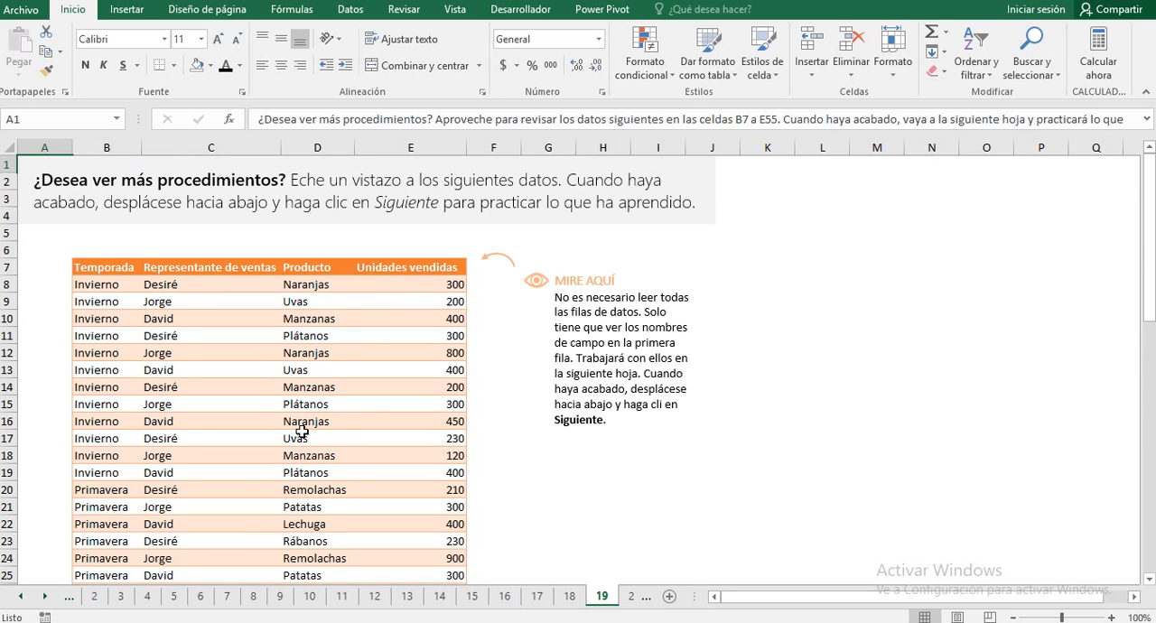
pyautogui.scroll(-4, 305, 434)
pyautogui.scroll(4, 305, 441)
pyautogui.scroll(-6, 307, 439)
pyautogui.scroll(-7, 311, 437)
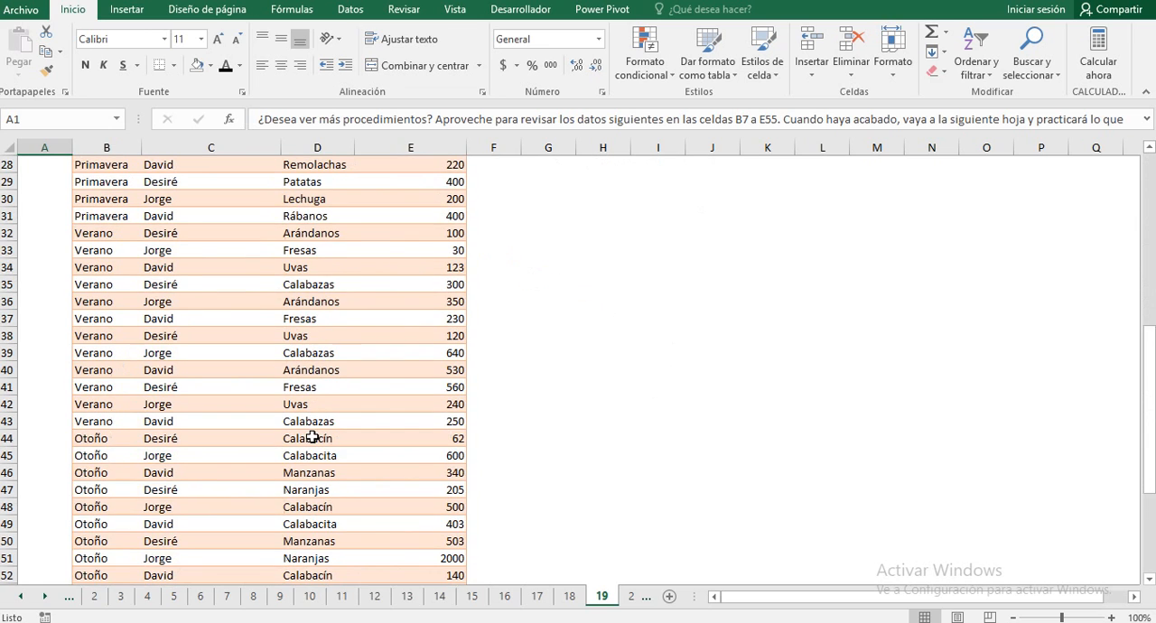
# Step: Go to practice sheet 20 and add Representante de ventas as the column field of its pivot table
pyautogui.click(822, 483)
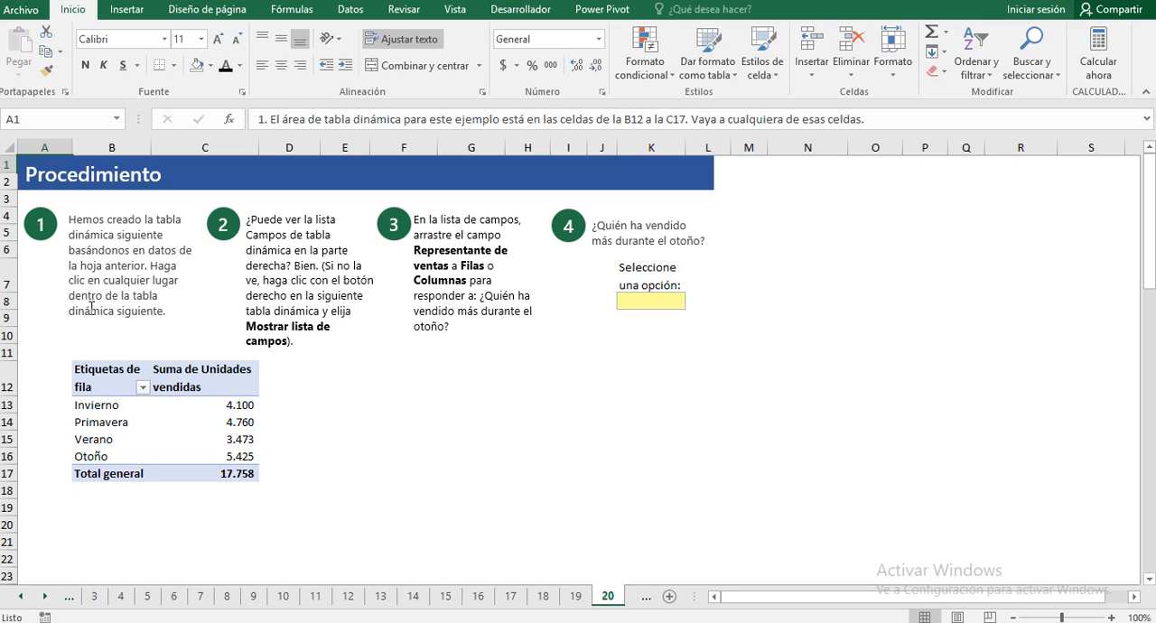
pyautogui.click(91, 385)
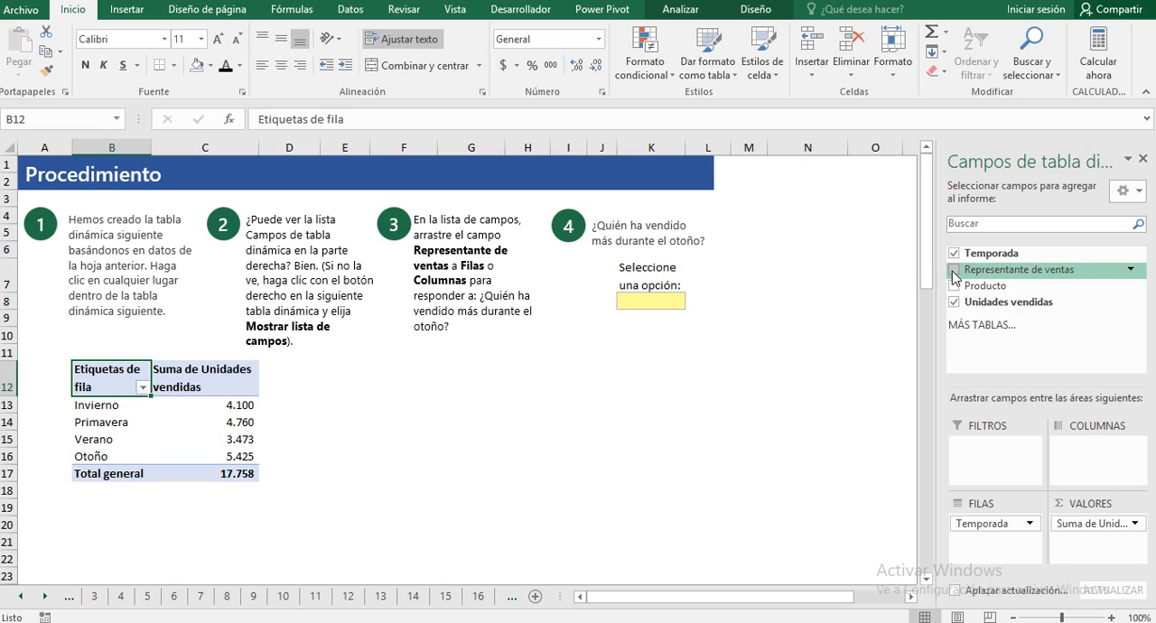
pyautogui.moveTo(952, 273); pyautogui.dragTo(1095, 461)
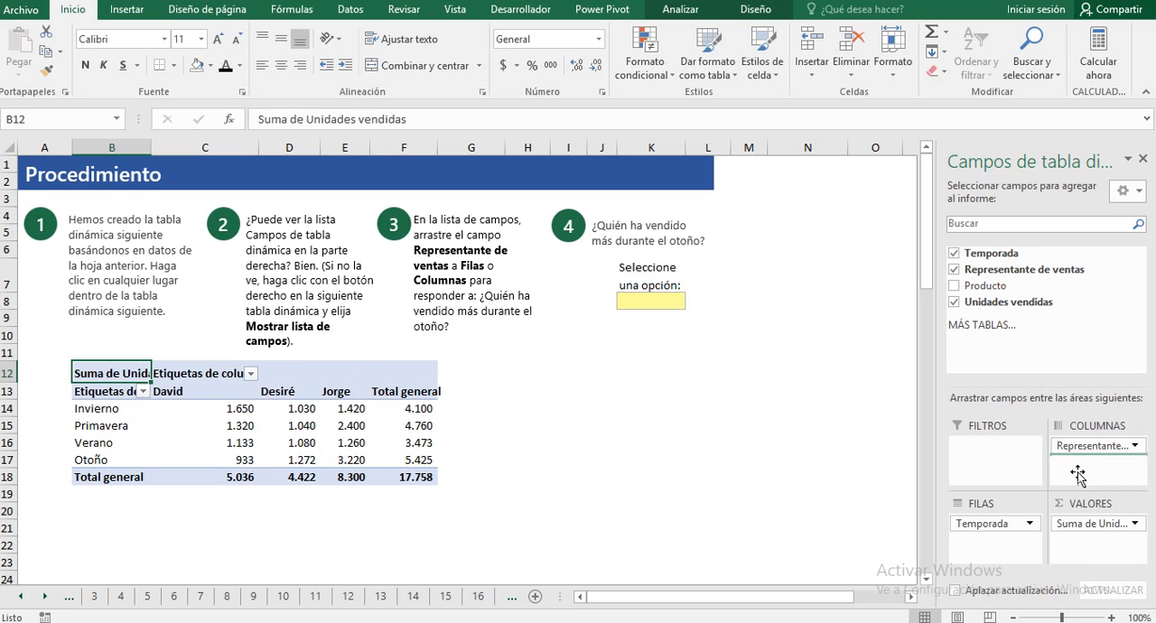
# Step: Move Representante de ventas from the columns to the rows below Temporada and compare the representatives' Otoño units
pyautogui.moveTo(1078, 476); pyautogui.dragTo(1022, 553)
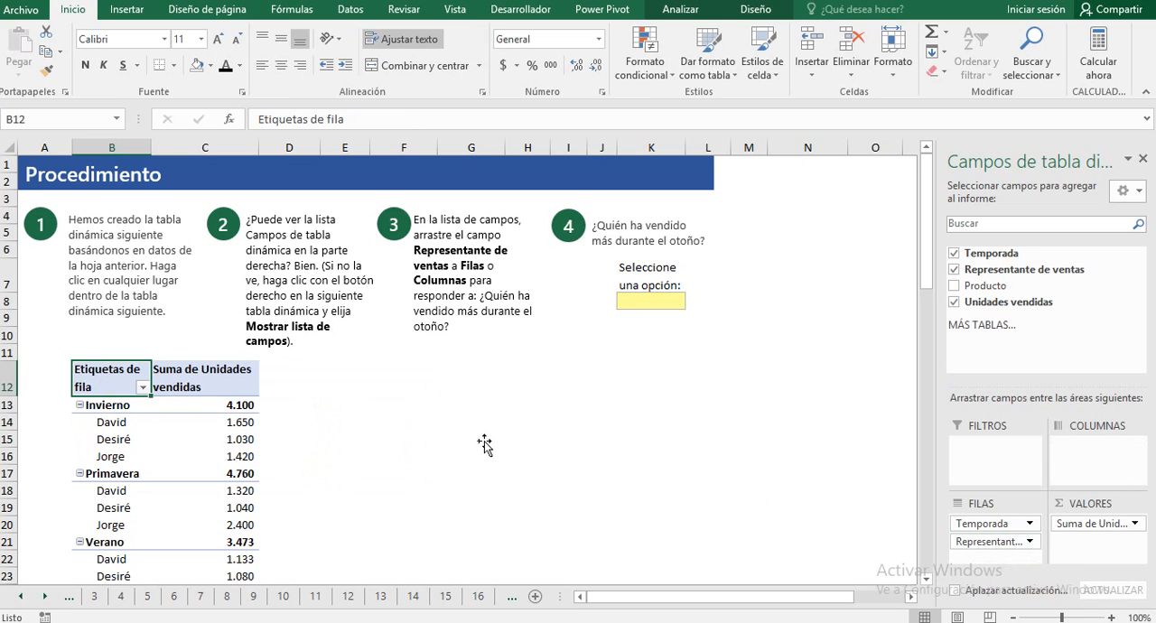
pyautogui.scroll(-1, 298, 471)
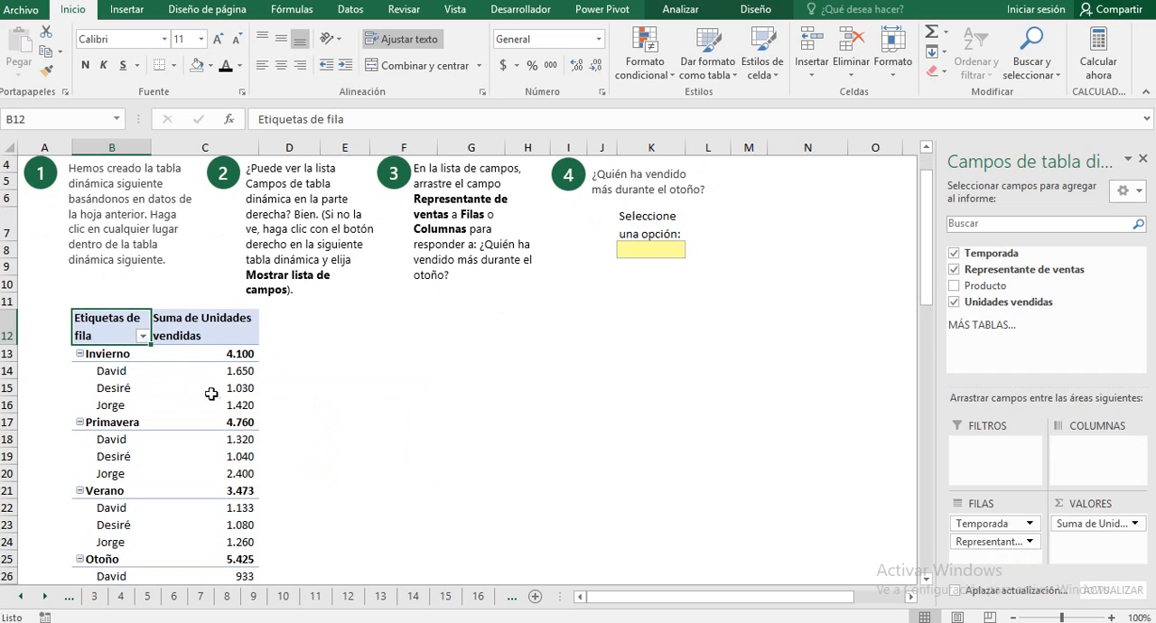
pyautogui.scroll(1, 485, 389)
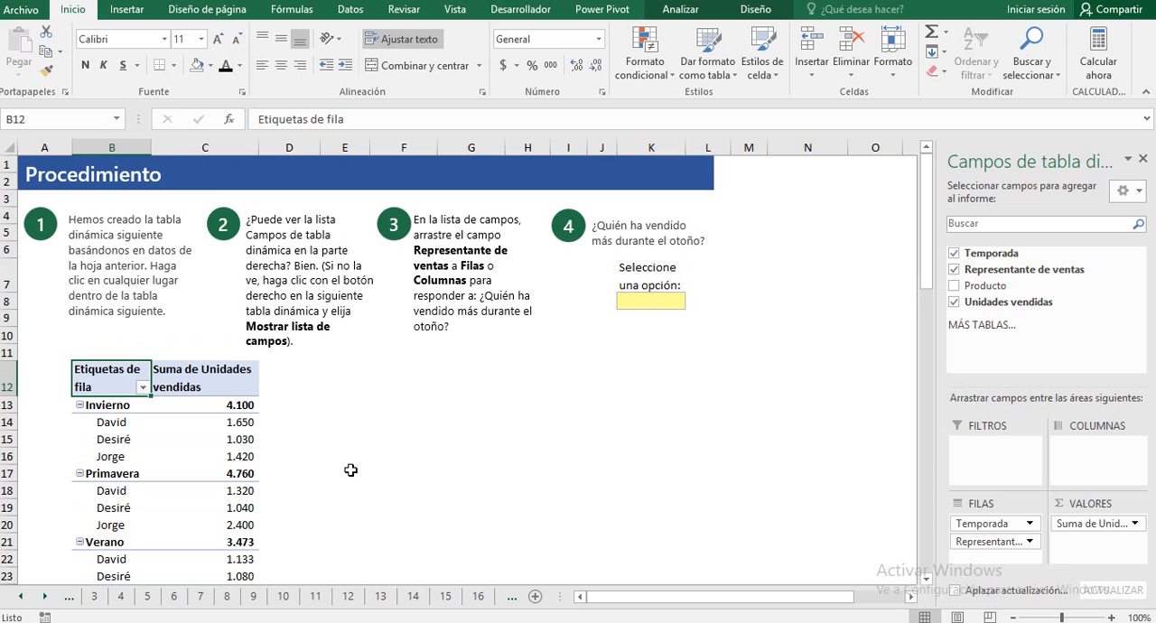
pyautogui.scroll(-1, 352, 467)
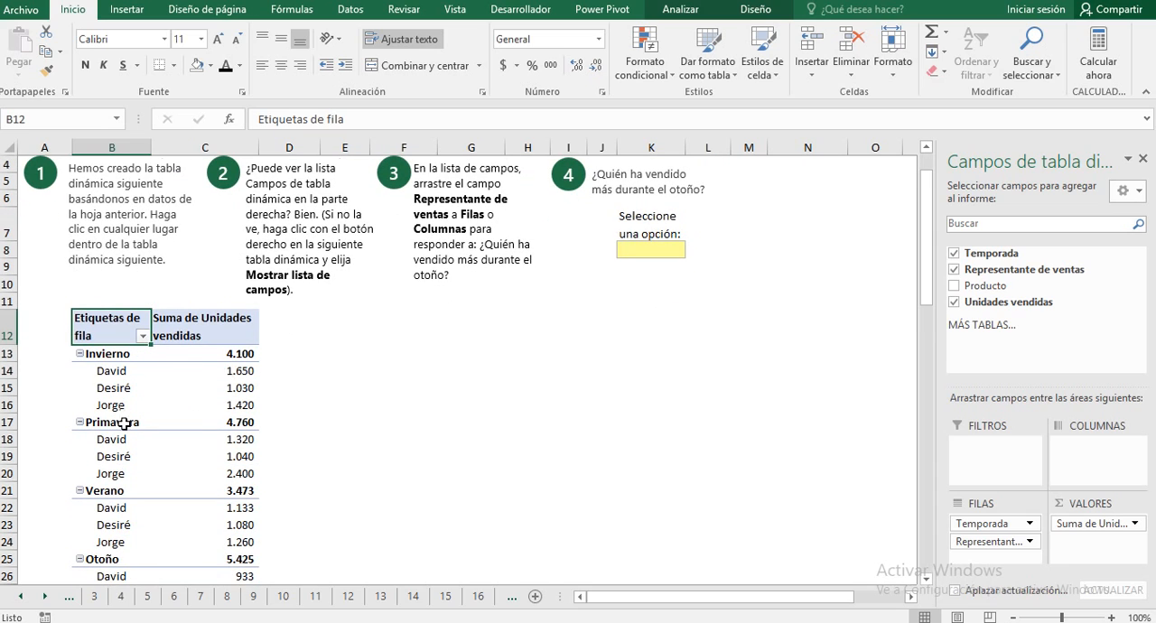
pyautogui.scroll(-2, 124, 425)
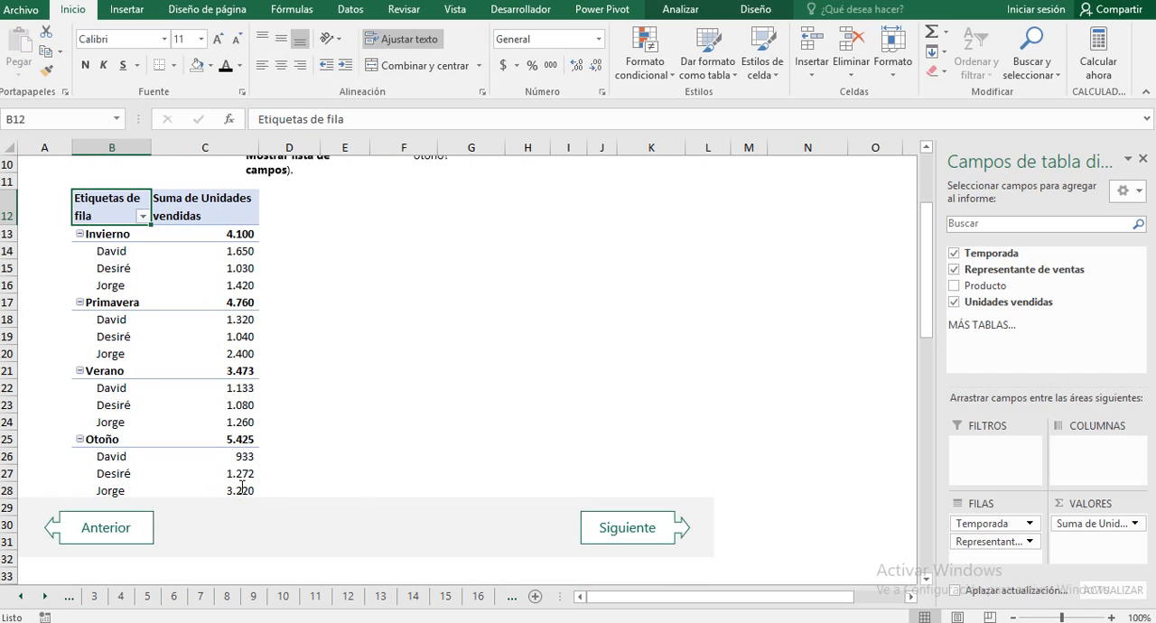
pyautogui.moveTo(232, 491)
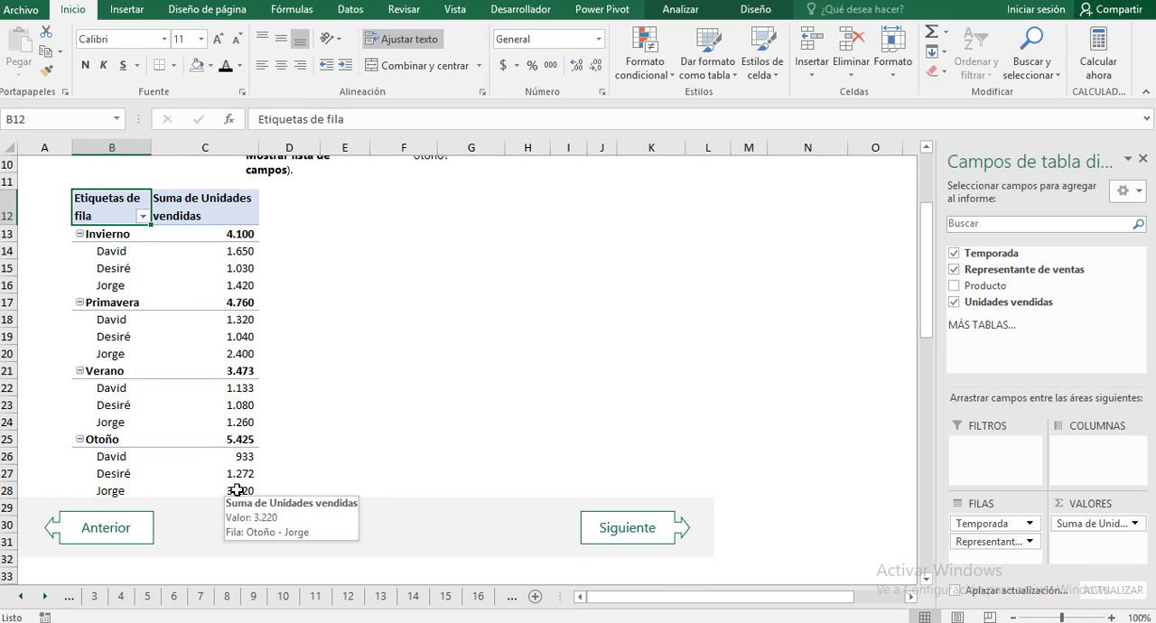
# Step: Answer question 4 in cell K8 with the representative who sold the most in Otoño and check it against the pivot table
pyautogui.scroll(1, 485, 424)
pyautogui.scroll(2, 486, 424)
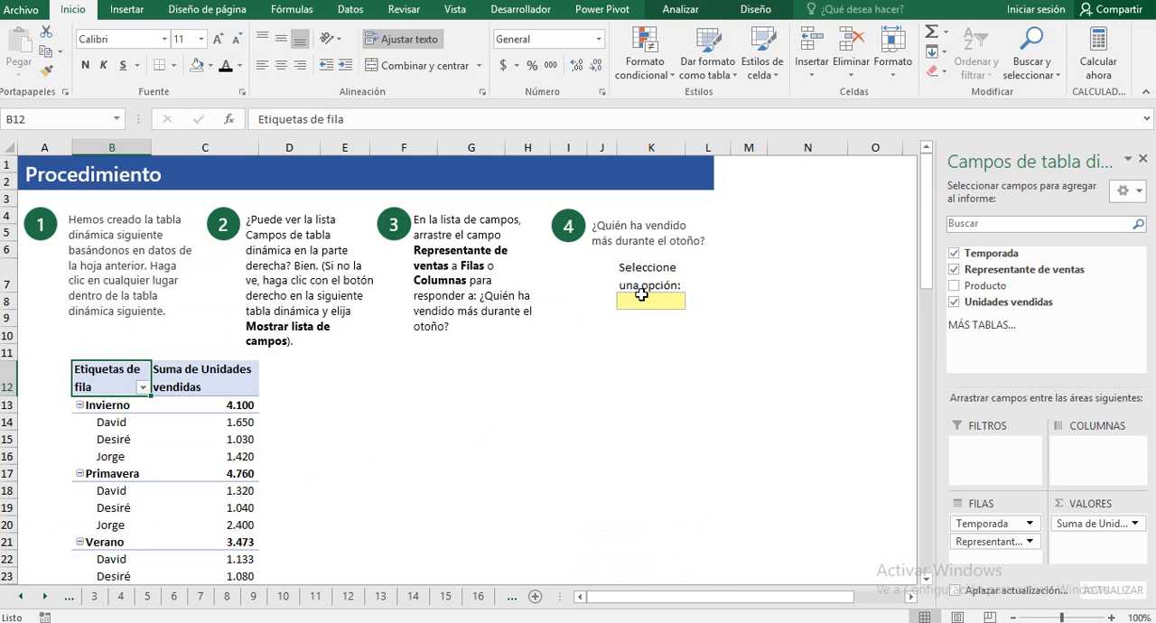
pyautogui.click(643, 300)
pyautogui.click(693, 301)
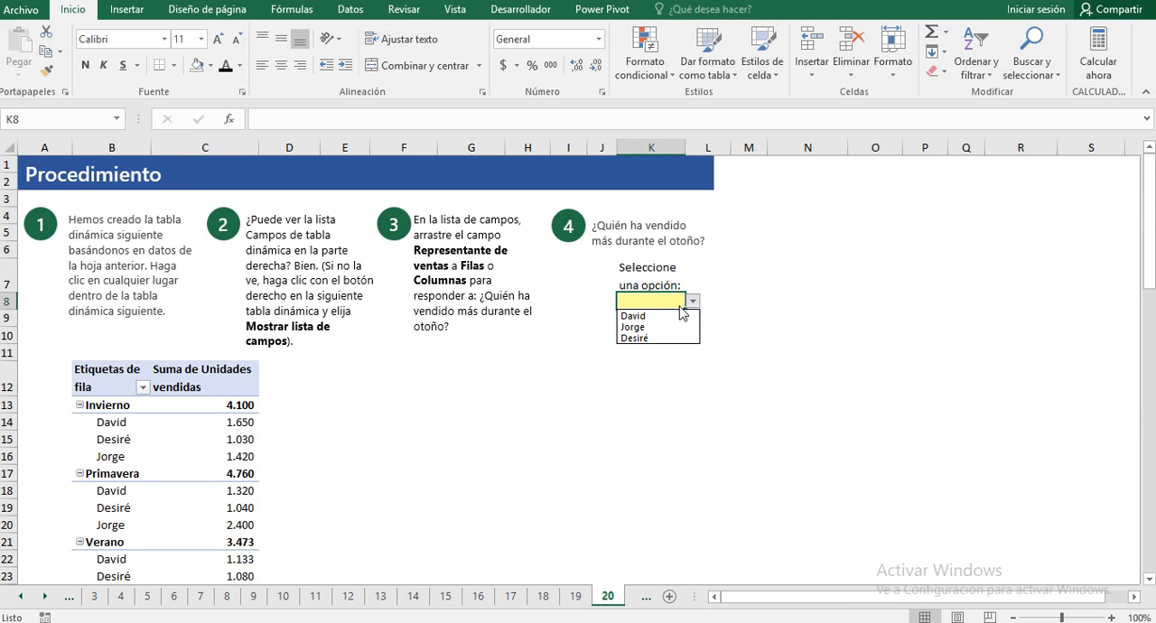
pyautogui.click(638, 327)
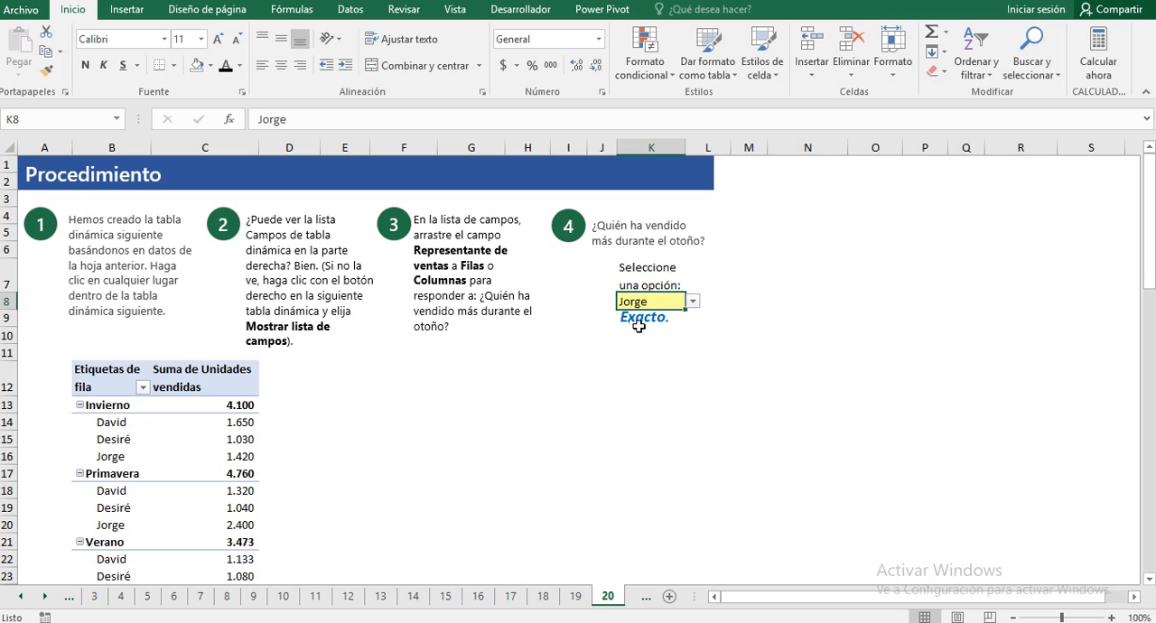
pyautogui.scroll(-3, 552, 414)
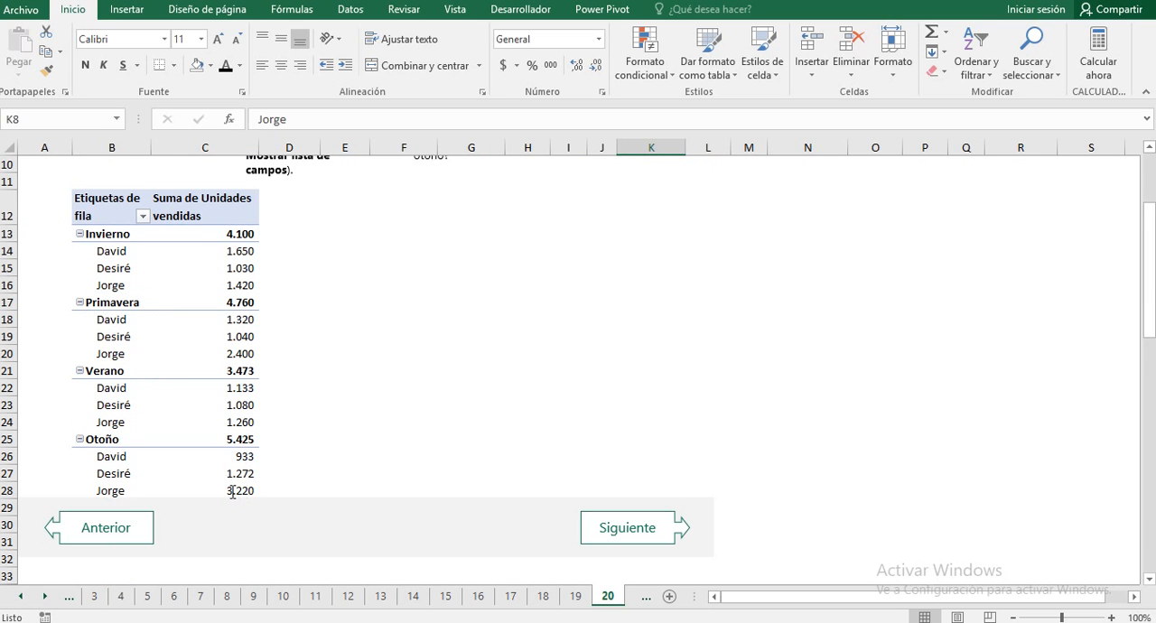
pyautogui.scroll(3, 217, 352)
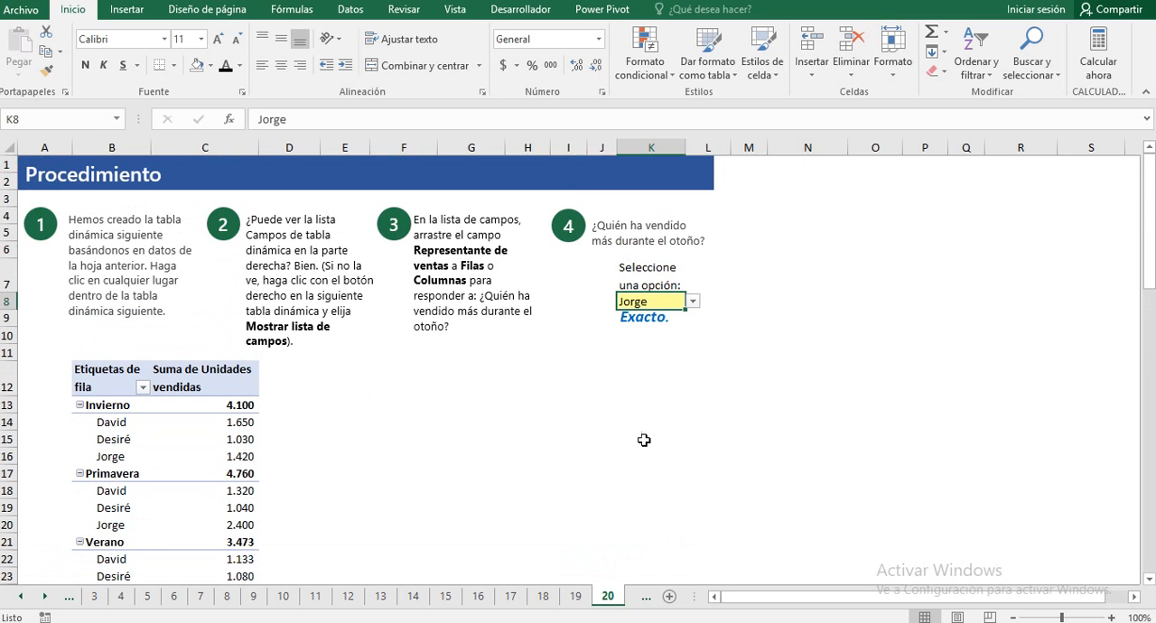
# Step: Go to practice sheet 21 of the tutorial workbook
pyautogui.scroll(-2, 514, 410)
pyautogui.click(560, 367)
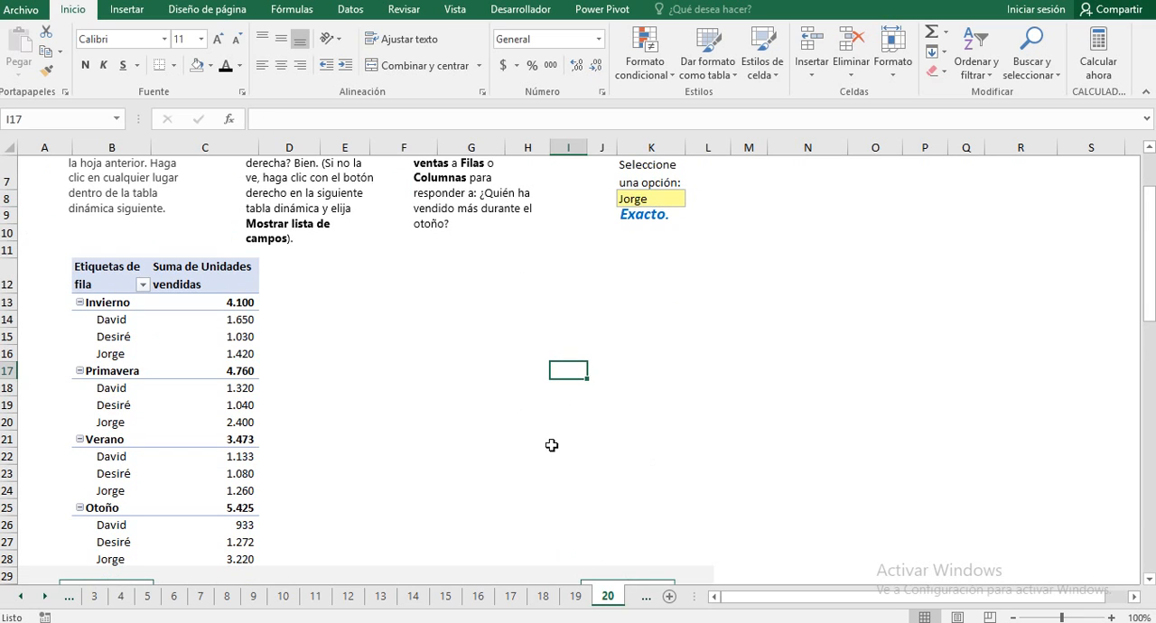
pyautogui.scroll(-2, 551, 446)
pyautogui.click(602, 453)
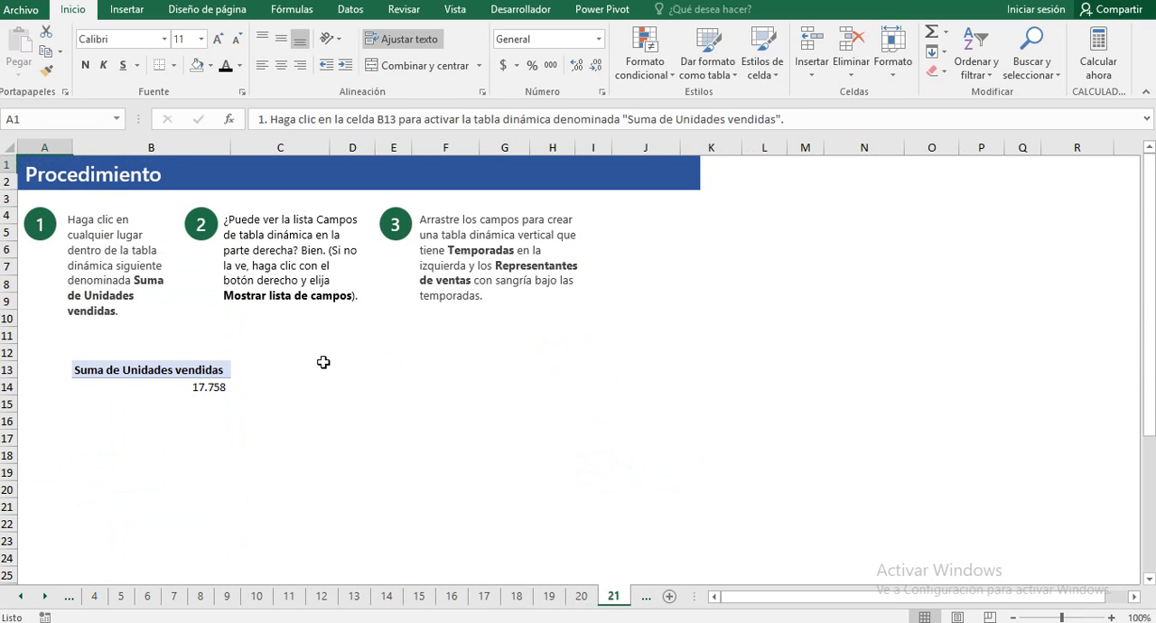
# Step: Add Temporada and, below it, Representante de ventas as row fields of the Suma de Unidades vendidas pivot table
pyautogui.click(104, 369)
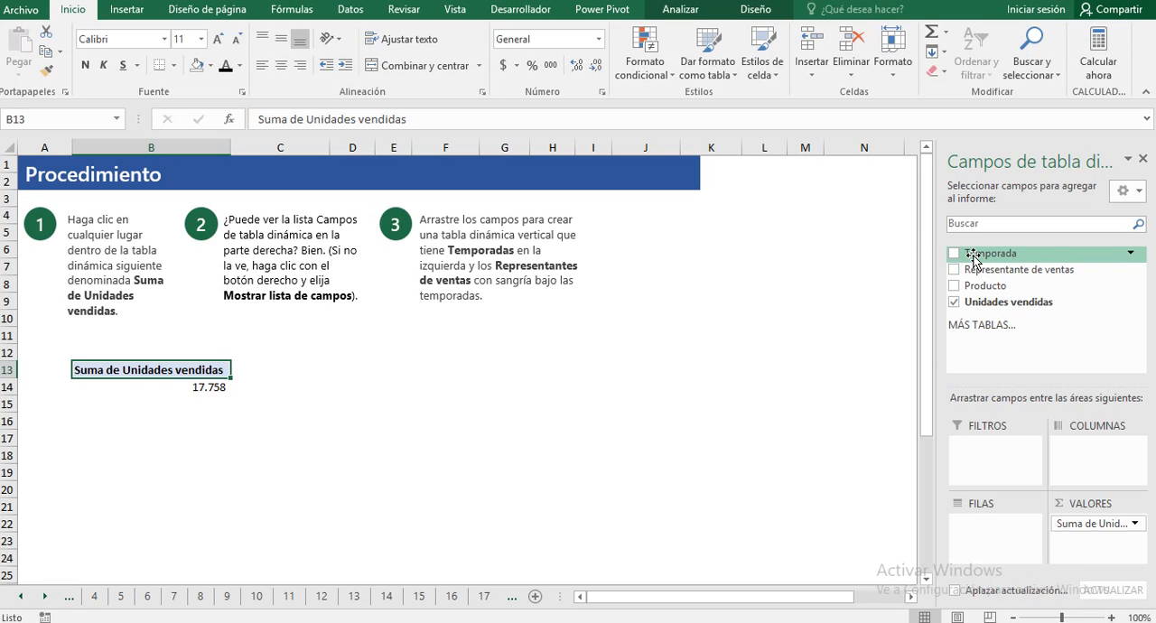
pyautogui.moveTo(974, 260); pyautogui.dragTo(994, 529)
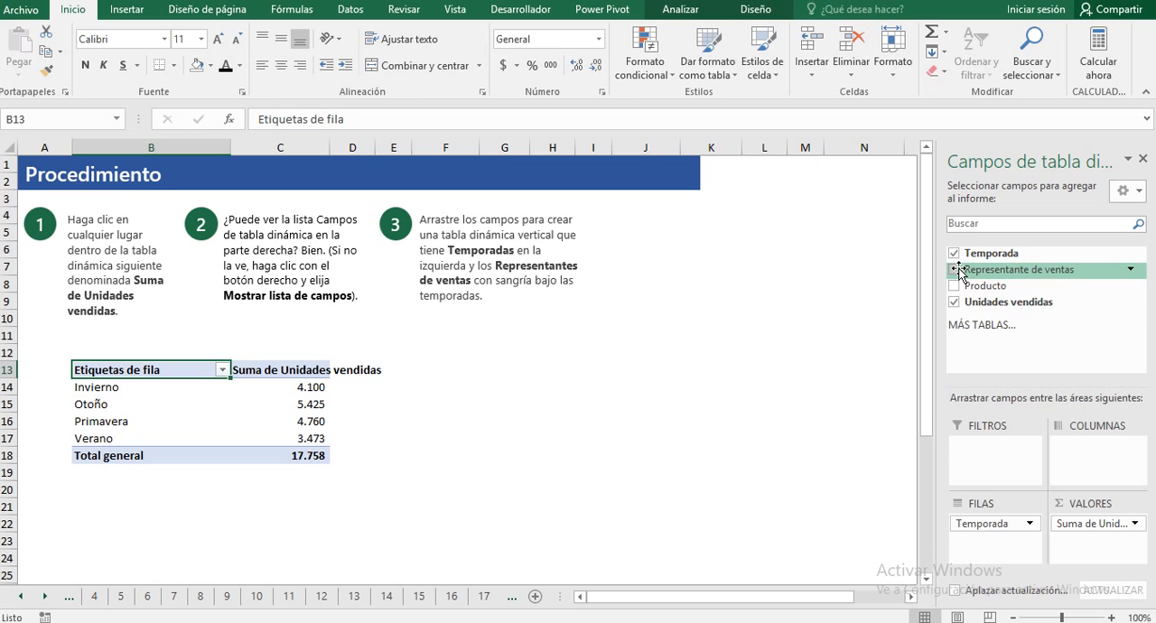
pyautogui.moveTo(974, 269); pyautogui.dragTo(1009, 553)
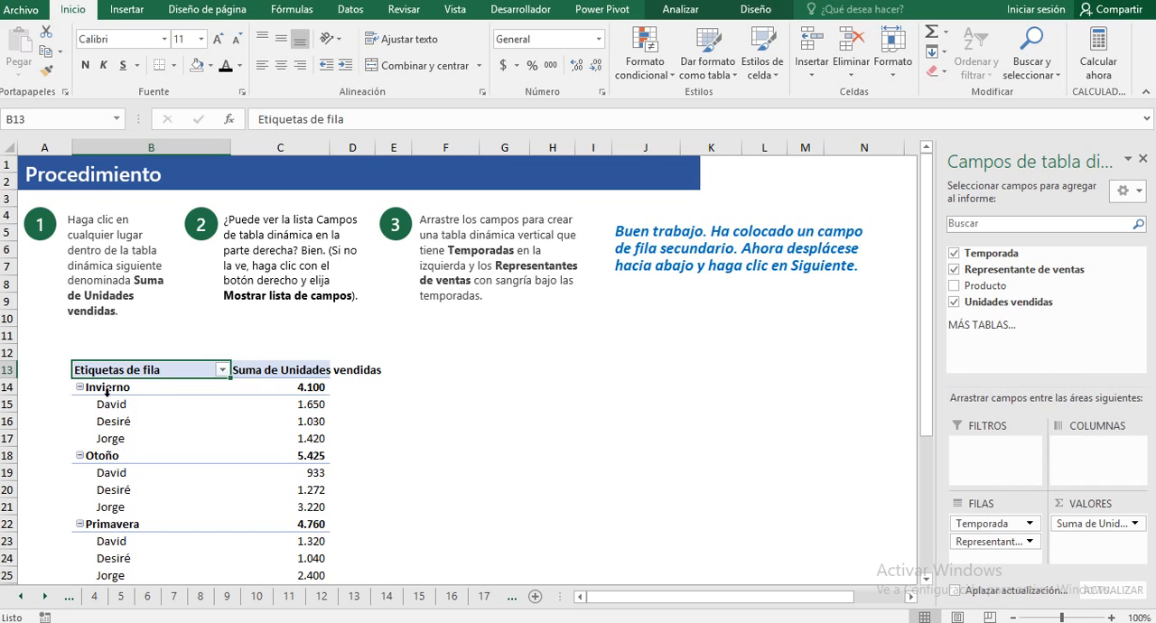
pyautogui.scroll(-2, 166, 408)
pyautogui.scroll(1, 166, 407)
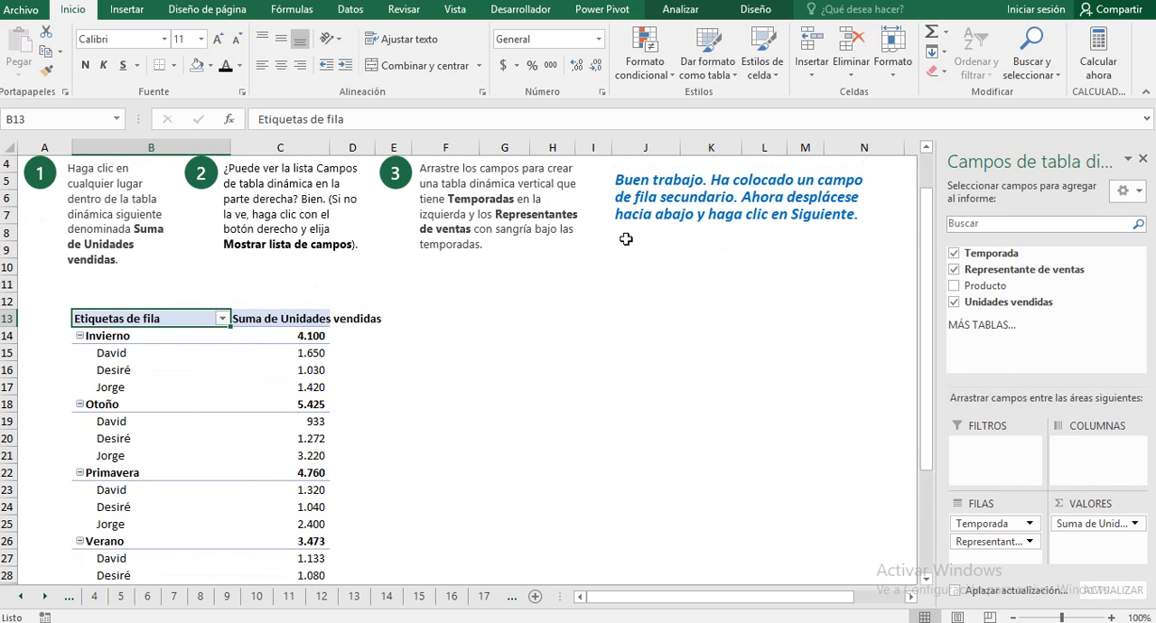
pyautogui.scroll(1, 647, 320)
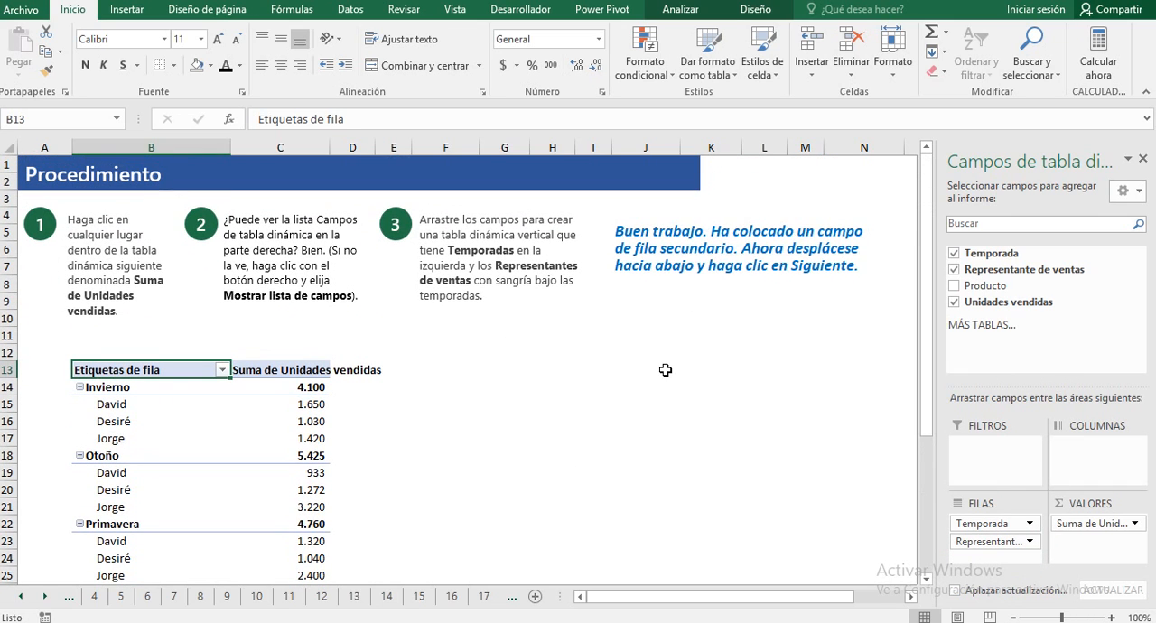
# Step: Go to practice sheet 22 of the tutorial workbook
pyautogui.scroll(-2, 665, 370)
pyautogui.scroll(-2, 664, 372)
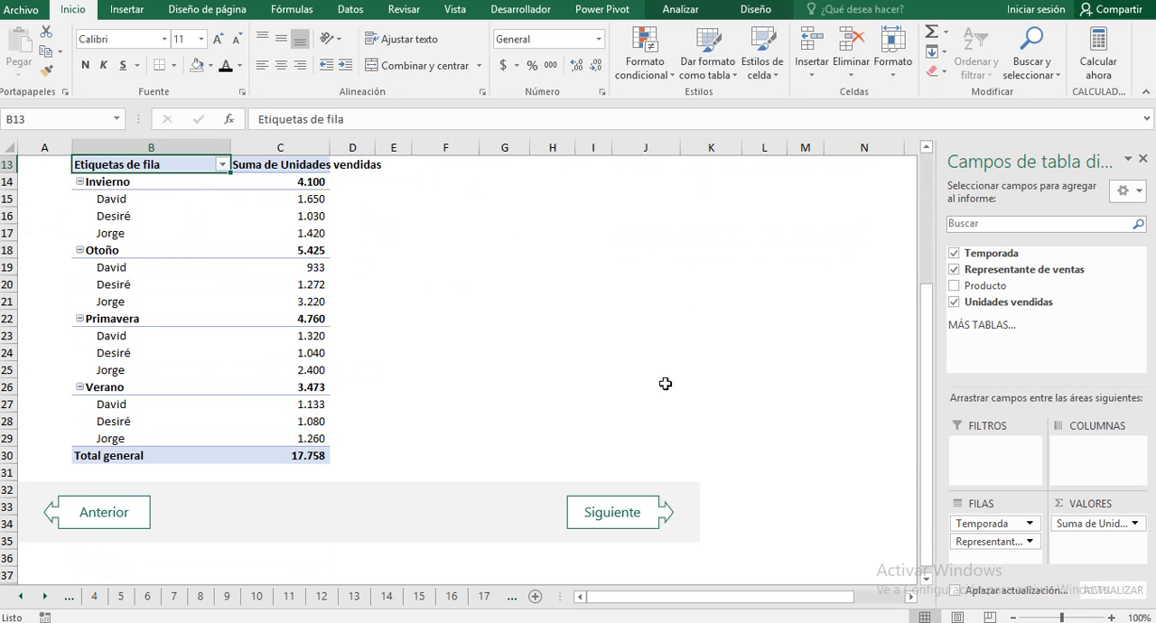
pyautogui.click(579, 518)
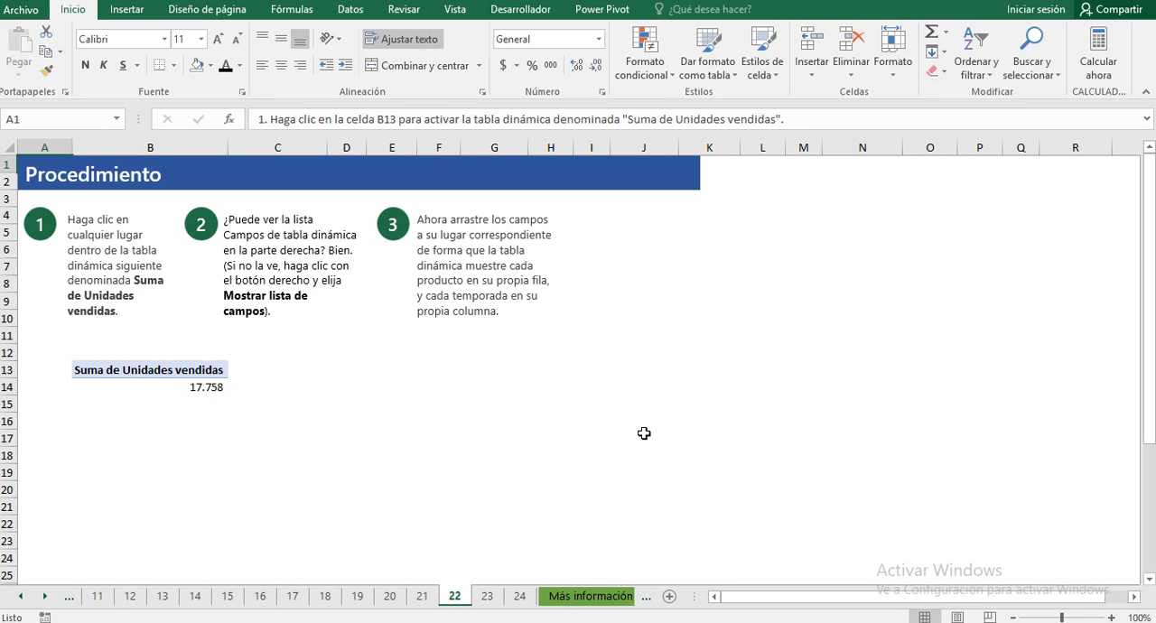
# Step: Add Producto as the row field and Temporada as the column field of the Suma de Unidades vendidas pivot table
pyautogui.click(80, 366)
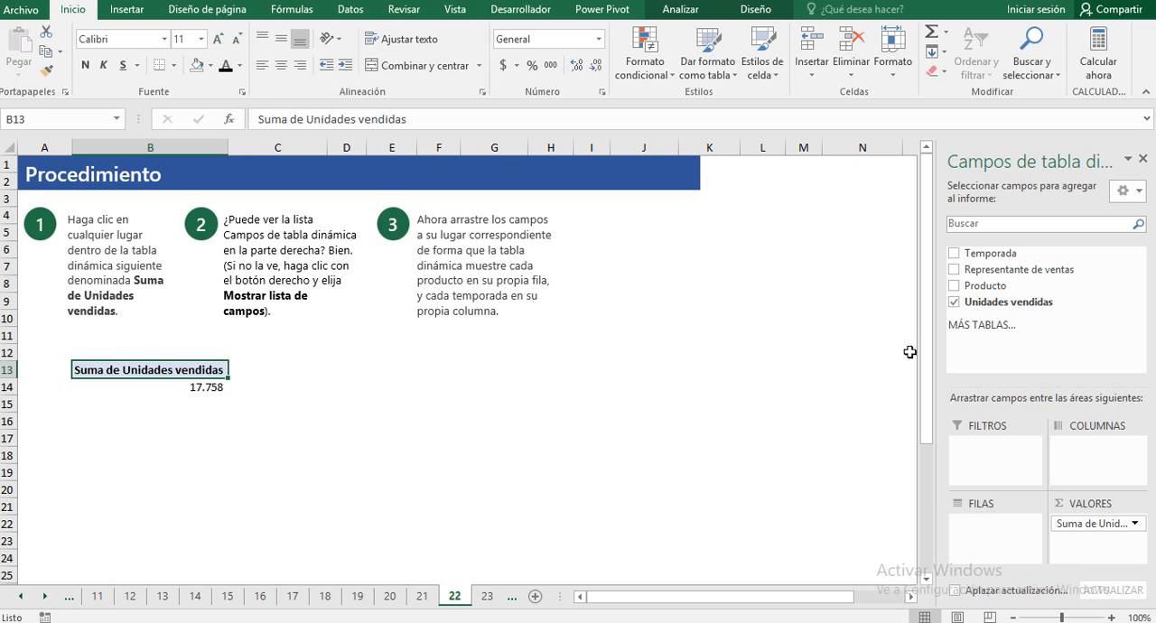
pyautogui.moveTo(999, 291); pyautogui.dragTo(985, 534)
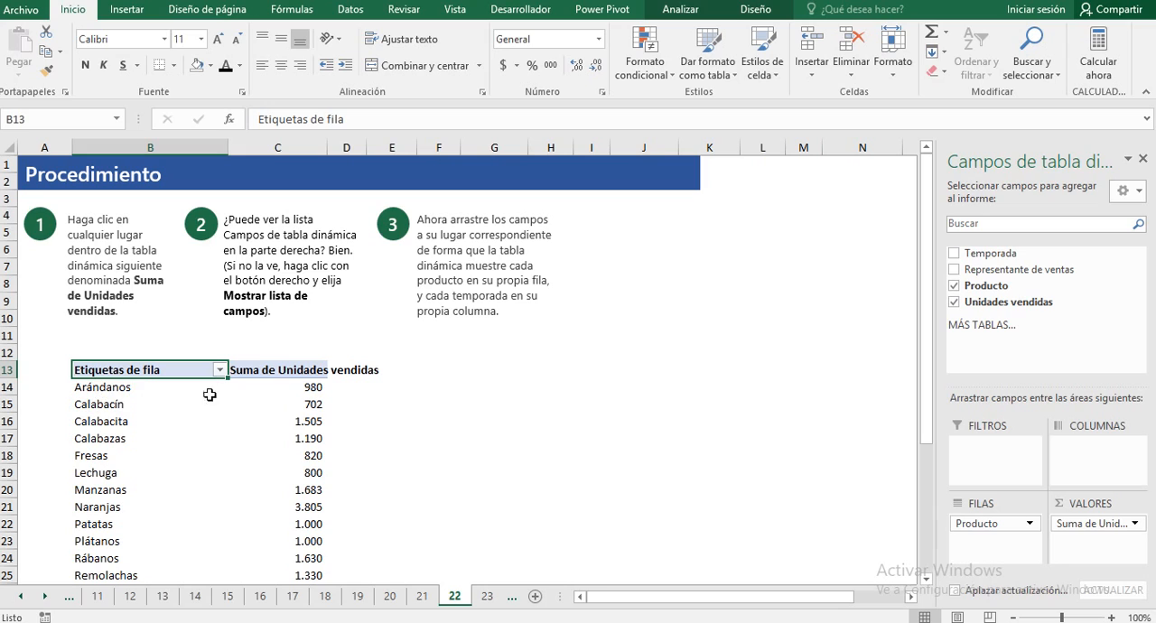
pyautogui.click(315, 386)
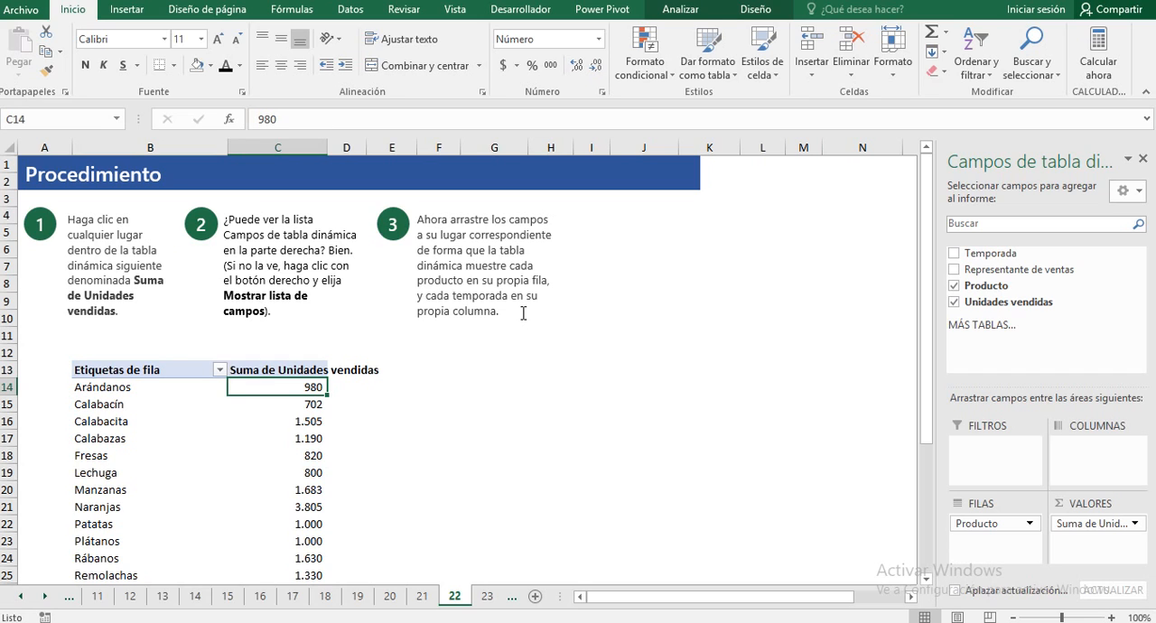
pyautogui.moveTo(959, 255); pyautogui.dragTo(1086, 450)
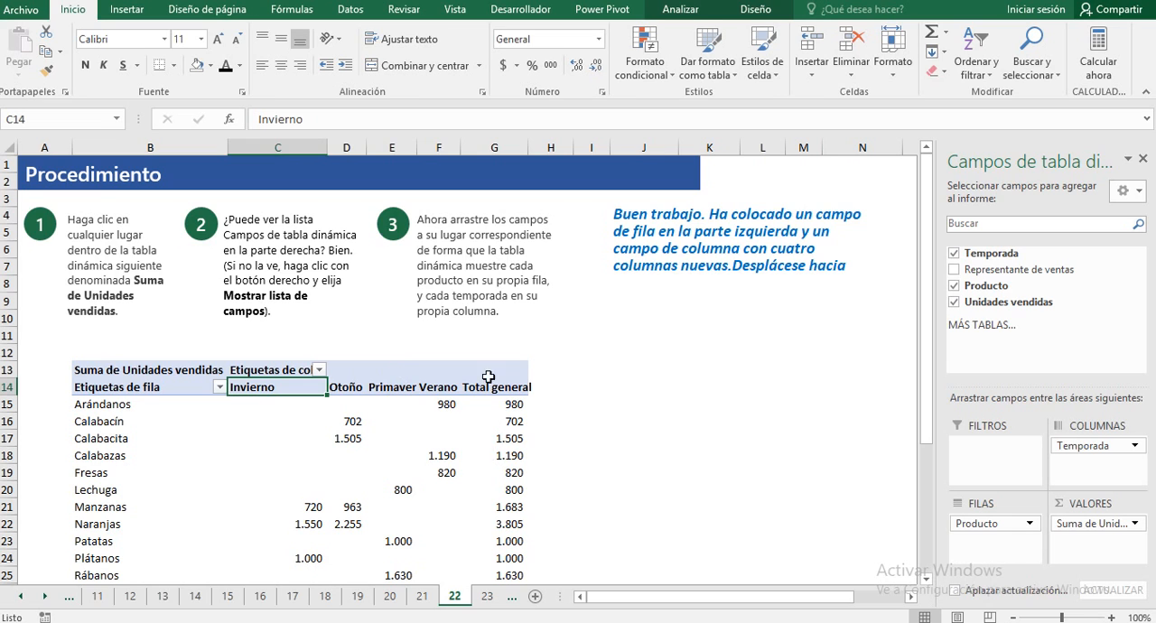
# Step: Go to practice sheet 23 and add Representante de ventas and, below it, Temporada as row fields of its pivot table
pyautogui.scroll(-5, 569, 379)
pyautogui.click(608, 443)
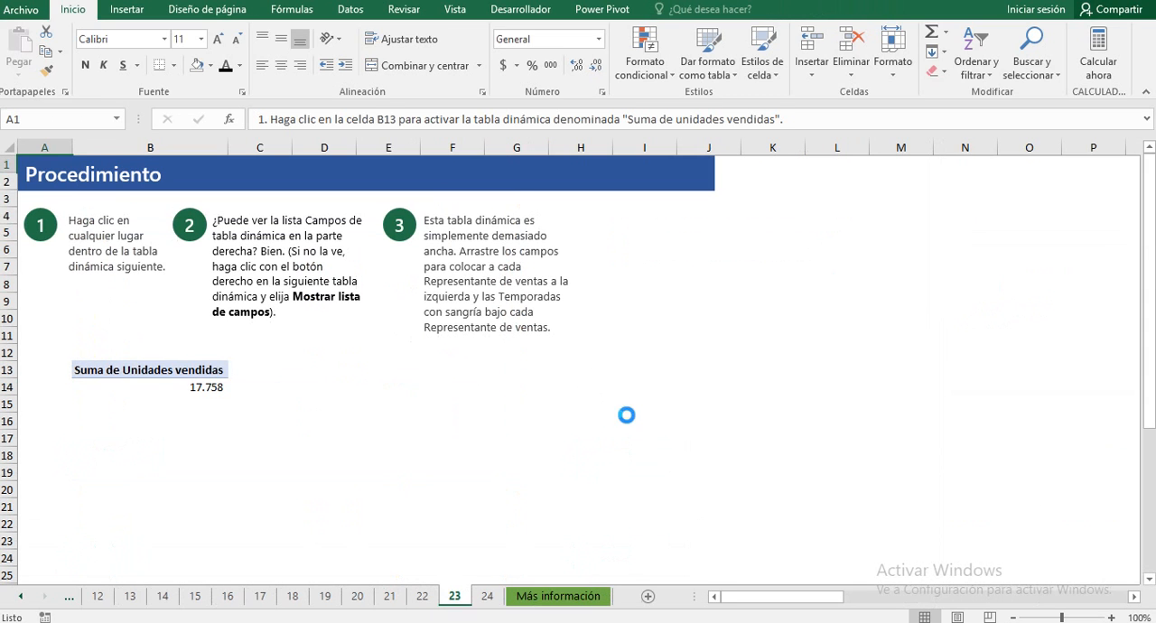
pyautogui.click(109, 370)
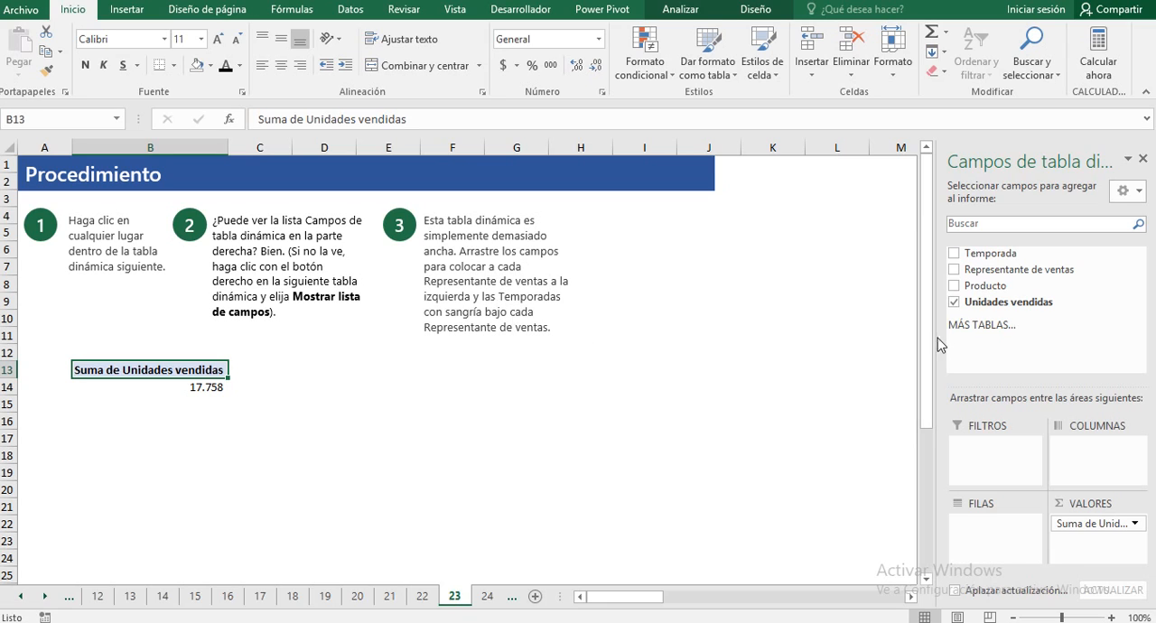
pyautogui.moveTo(956, 277); pyautogui.dragTo(993, 529)
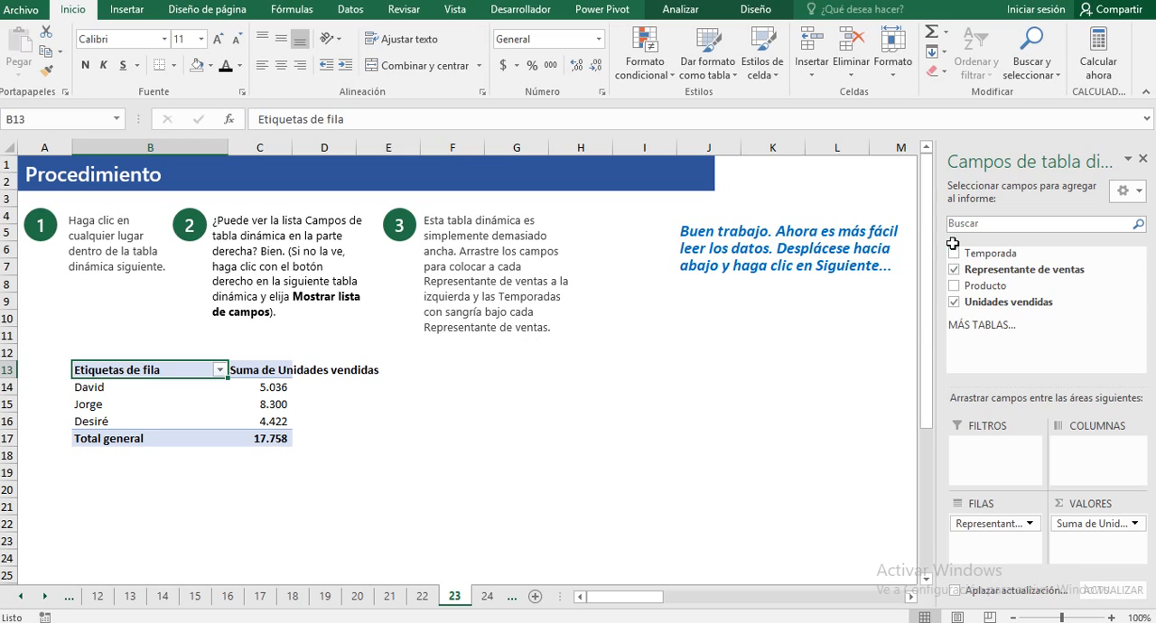
pyautogui.moveTo(955, 260); pyautogui.dragTo(966, 559)
pyautogui.scroll(-2, 380, 445)
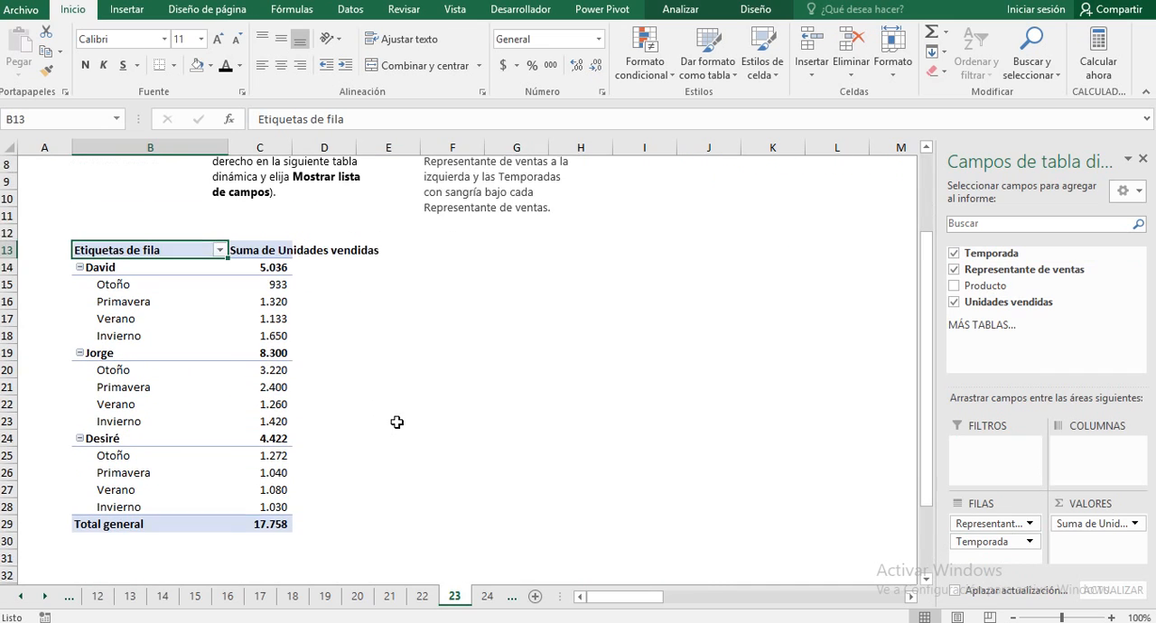
# Step: Move both row fields to the column area, placing Temporada above Representante de ventas
pyautogui.moveTo(953, 519); pyautogui.dragTo(1093, 483)
pyautogui.click(980, 523)
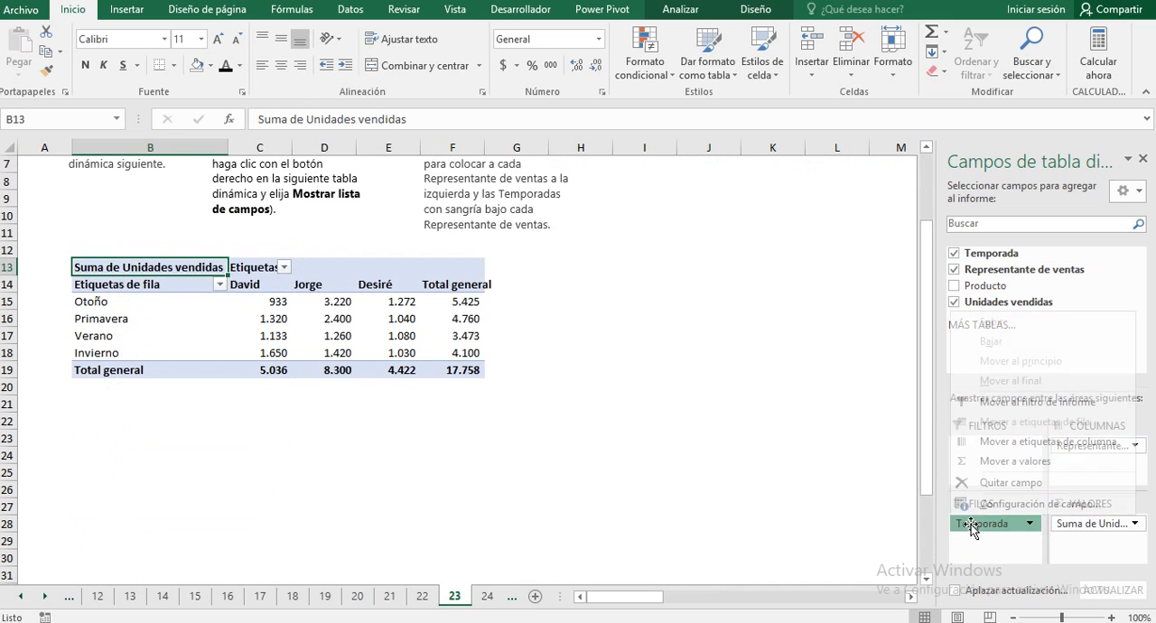
pyautogui.click(998, 521)
pyautogui.moveTo(998, 522); pyautogui.dragTo(1089, 448)
# Step: Remove Temporada and Representante de ventas from the columns, and add Representante de ventas and, below it, Producto as row fields
pyautogui.click(955, 285)
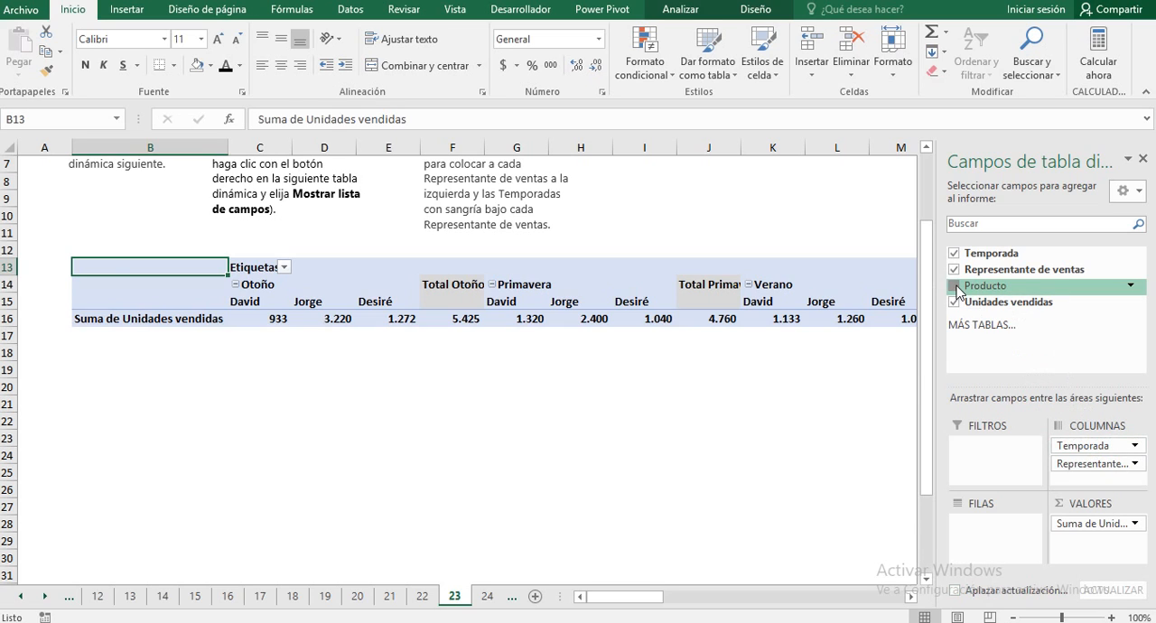
pyautogui.click(955, 286)
pyautogui.click(955, 269)
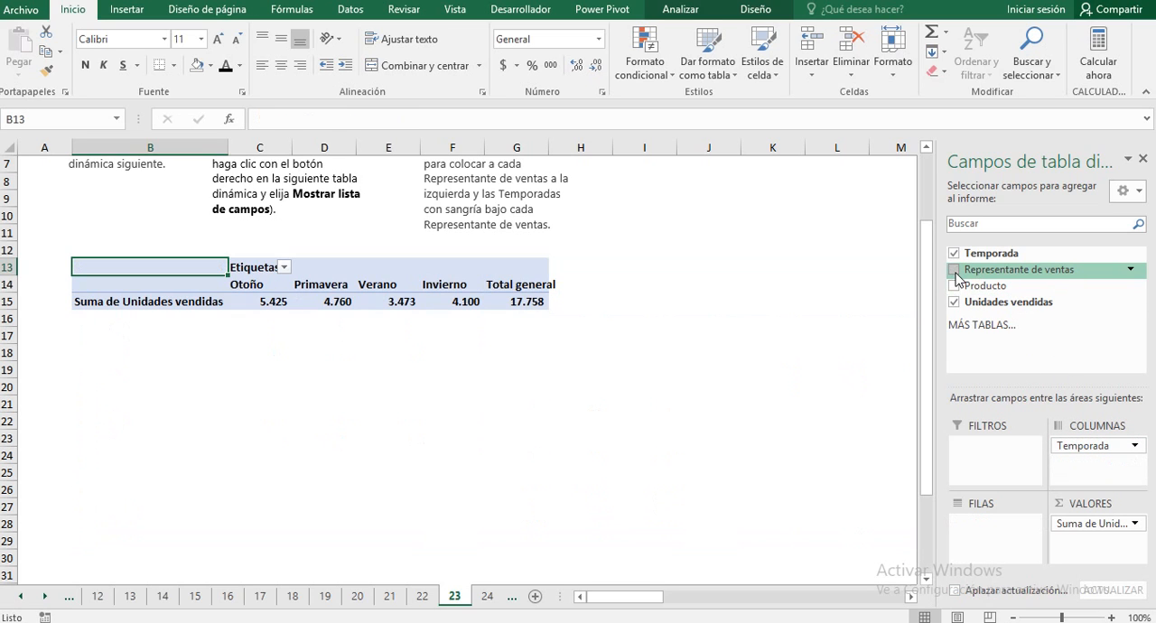
pyautogui.click(955, 255)
pyautogui.click(954, 269)
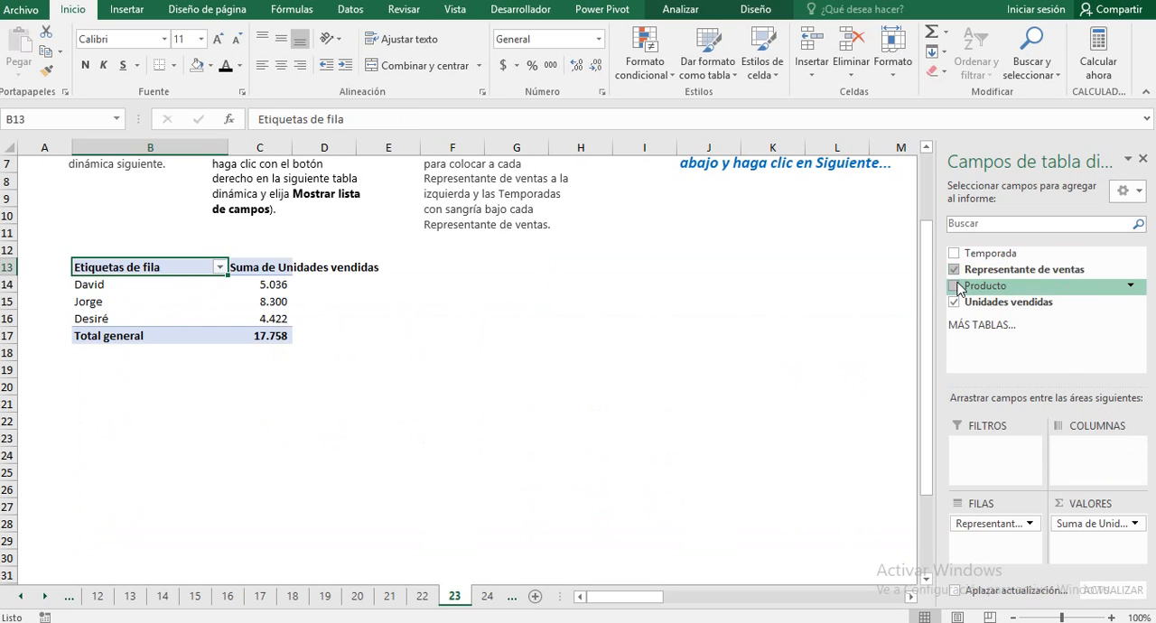
pyautogui.click(955, 286)
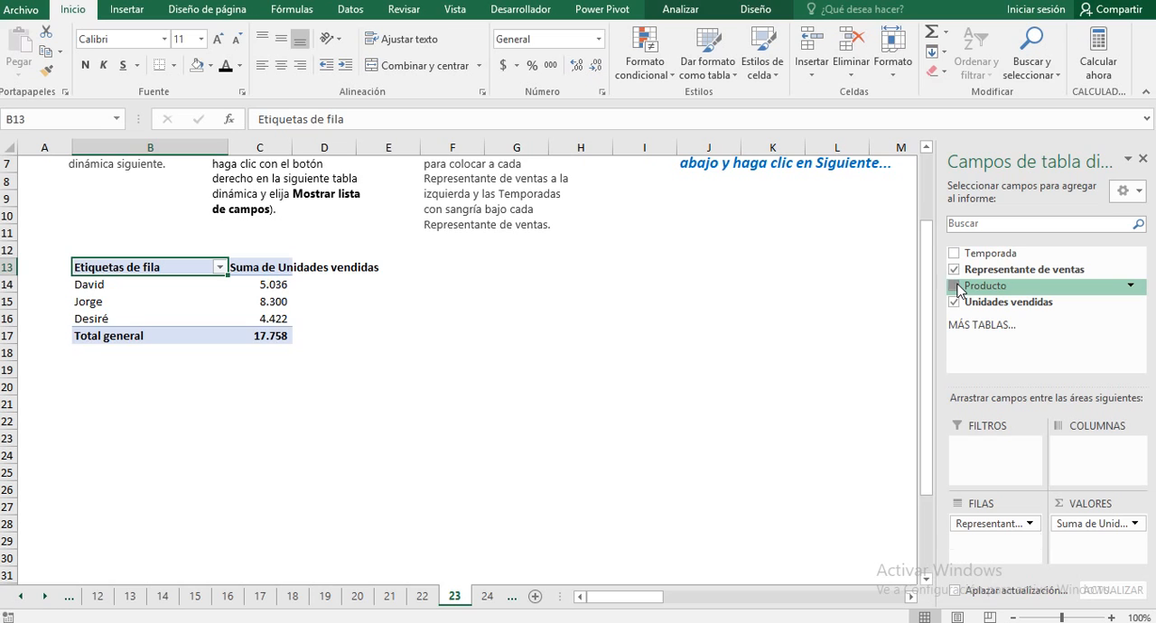
# Step: Go to practice sheet 24 of the tutorial workbook
pyautogui.click(750, 359)
pyautogui.scroll(-5, 744, 359)
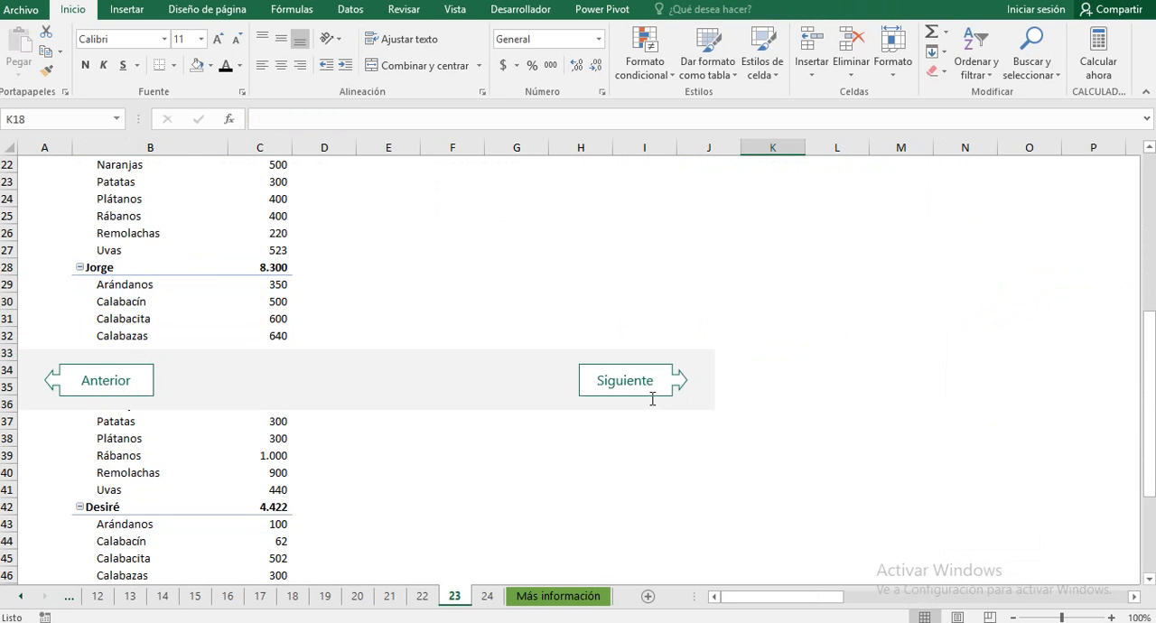
pyautogui.click(620, 382)
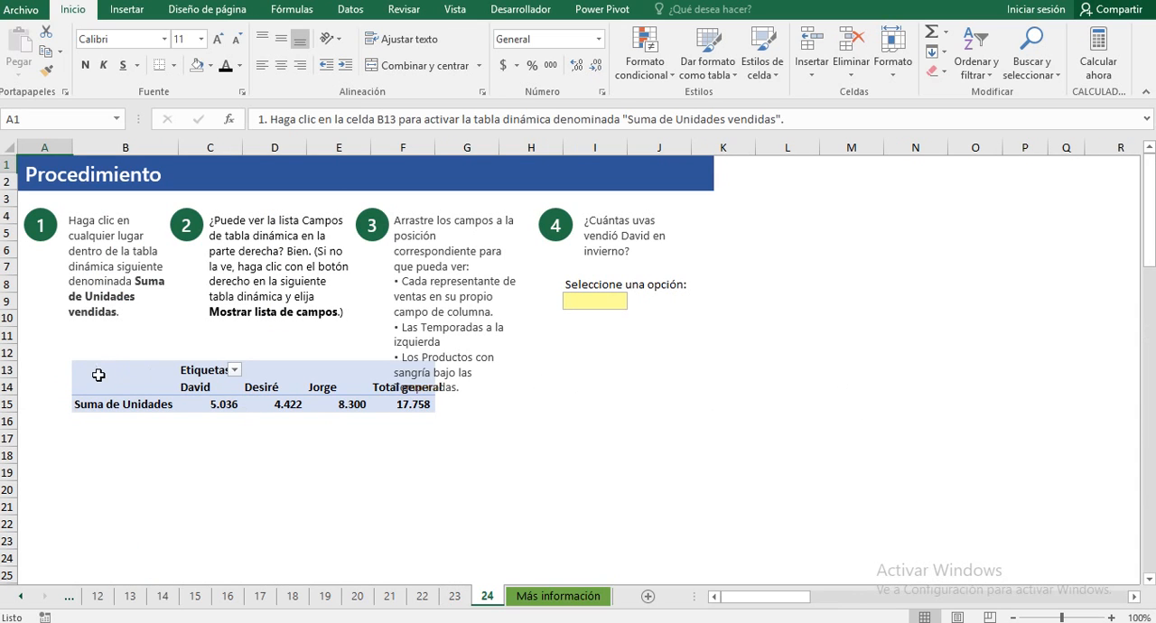
# Step: Arrange the pivot table with Representante de ventas as column field and Temporada and, below it, Producto as row fields
pyautogui.click(99, 369)
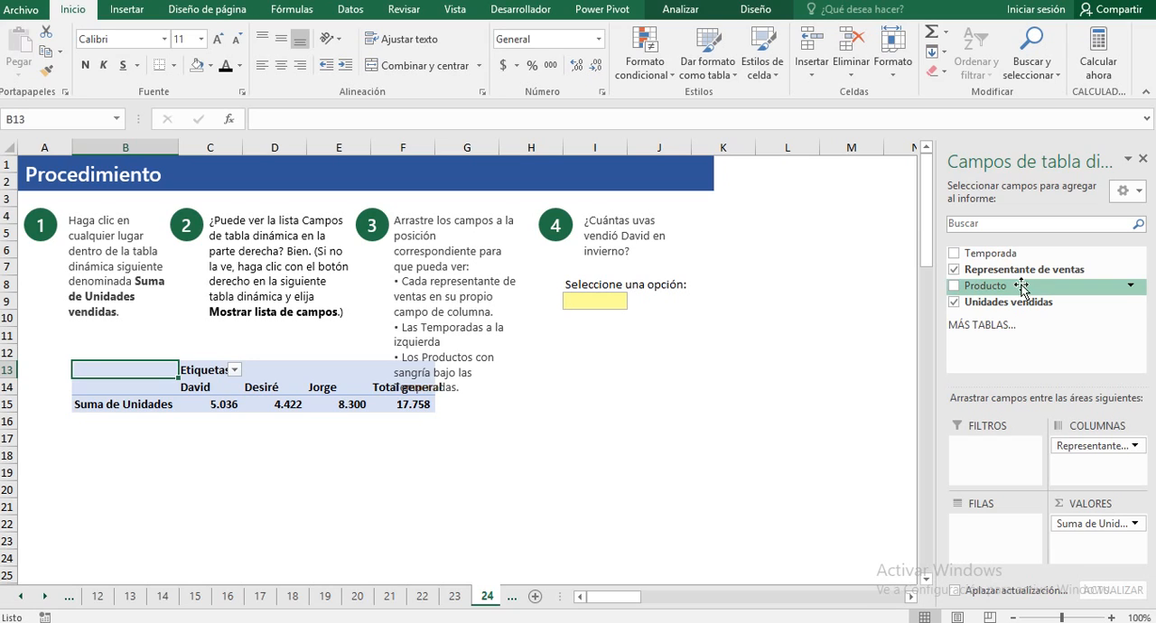
pyautogui.moveTo(958, 273); pyautogui.dragTo(1010, 274)
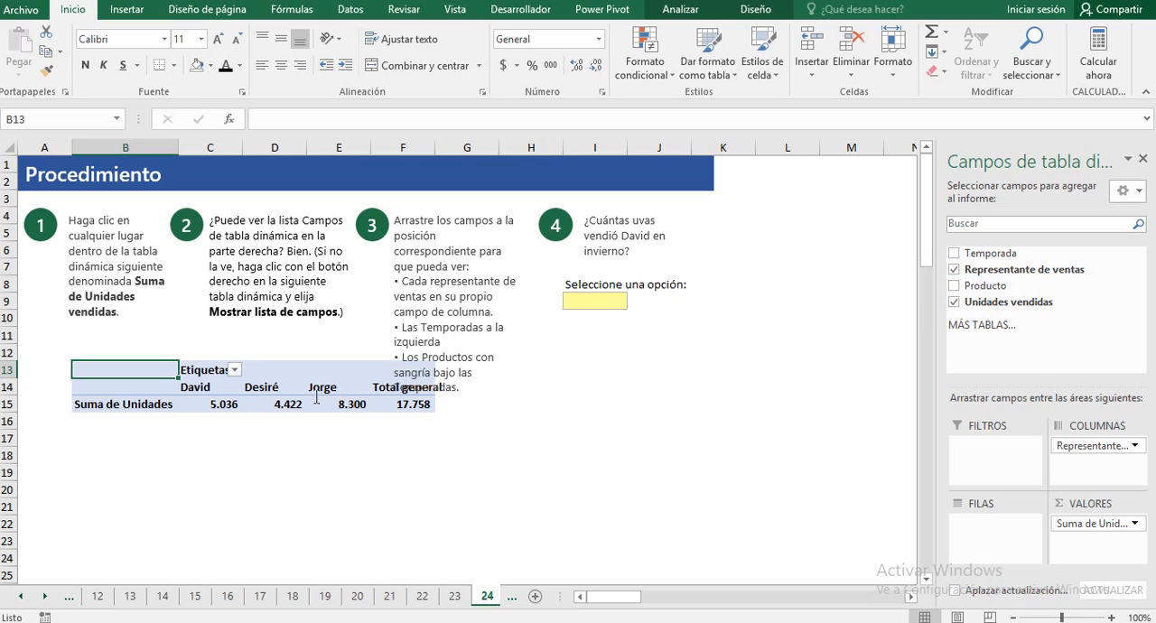
pyautogui.click(960, 275)
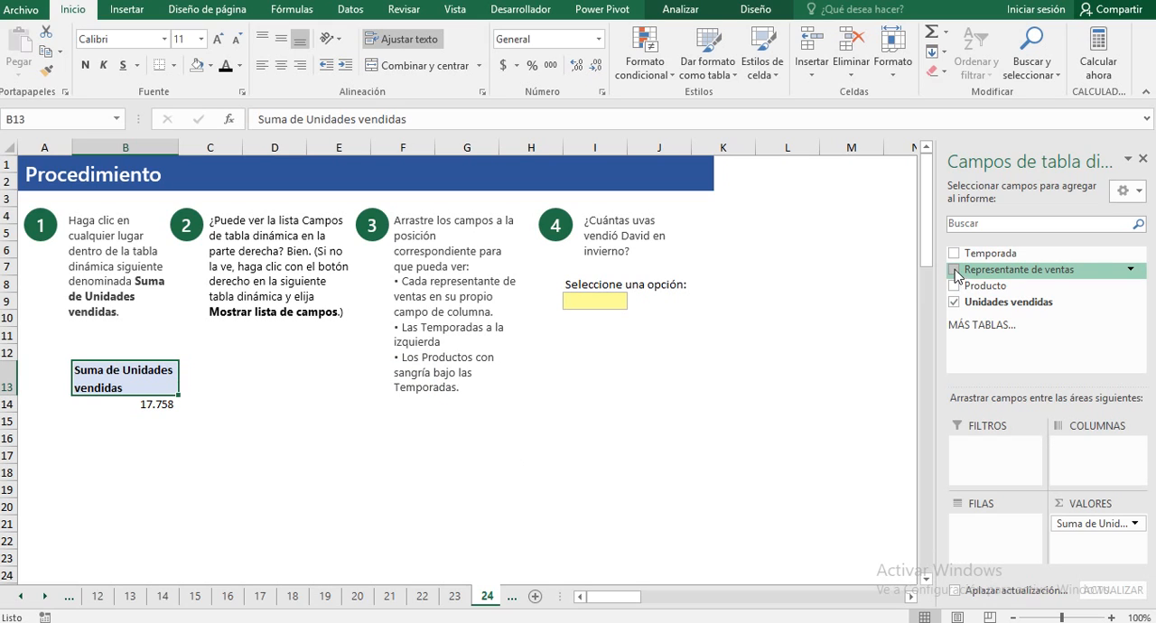
pyautogui.moveTo(958, 275); pyautogui.dragTo(1037, 456)
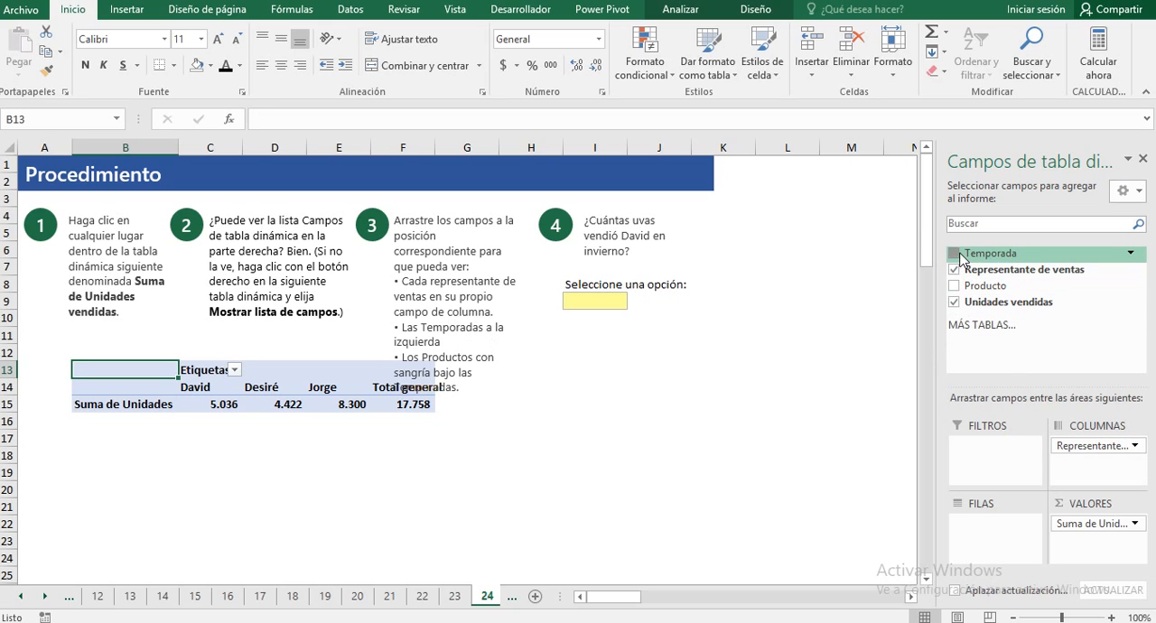
pyautogui.moveTo(959, 258); pyautogui.dragTo(981, 533)
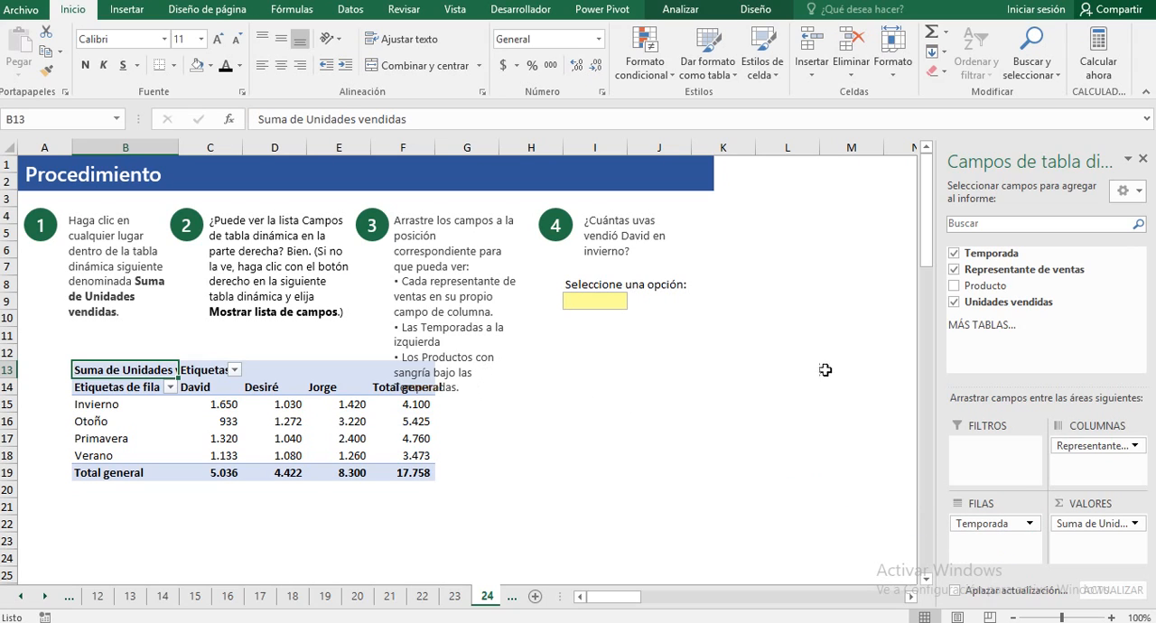
pyautogui.moveTo(955, 285); pyautogui.dragTo(993, 547)
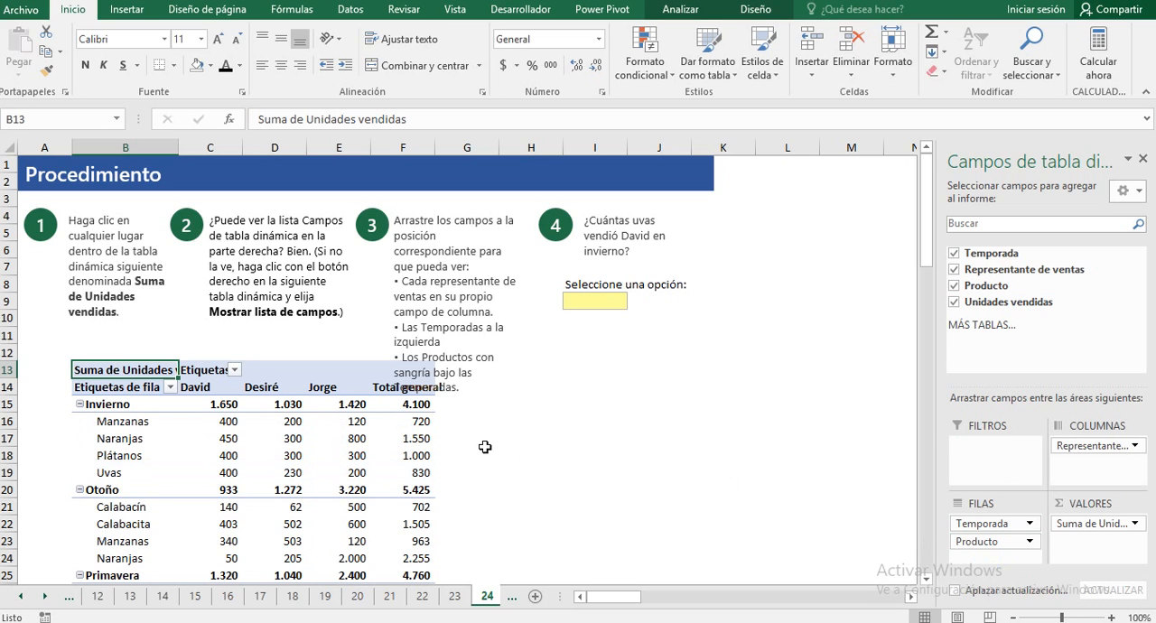
# Step: Check the Uvas sales for Invierno in the first representative's column and choose 400 in cell I9 as the answer to question 4
pyautogui.scroll(-4, 529, 425)
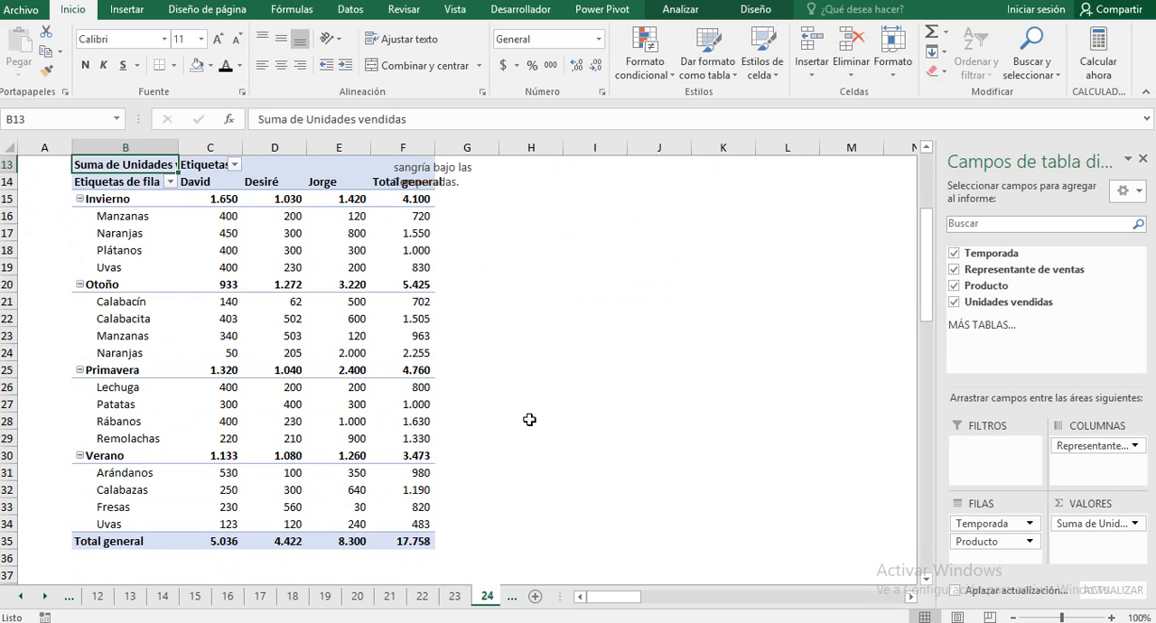
pyautogui.scroll(4, 518, 407)
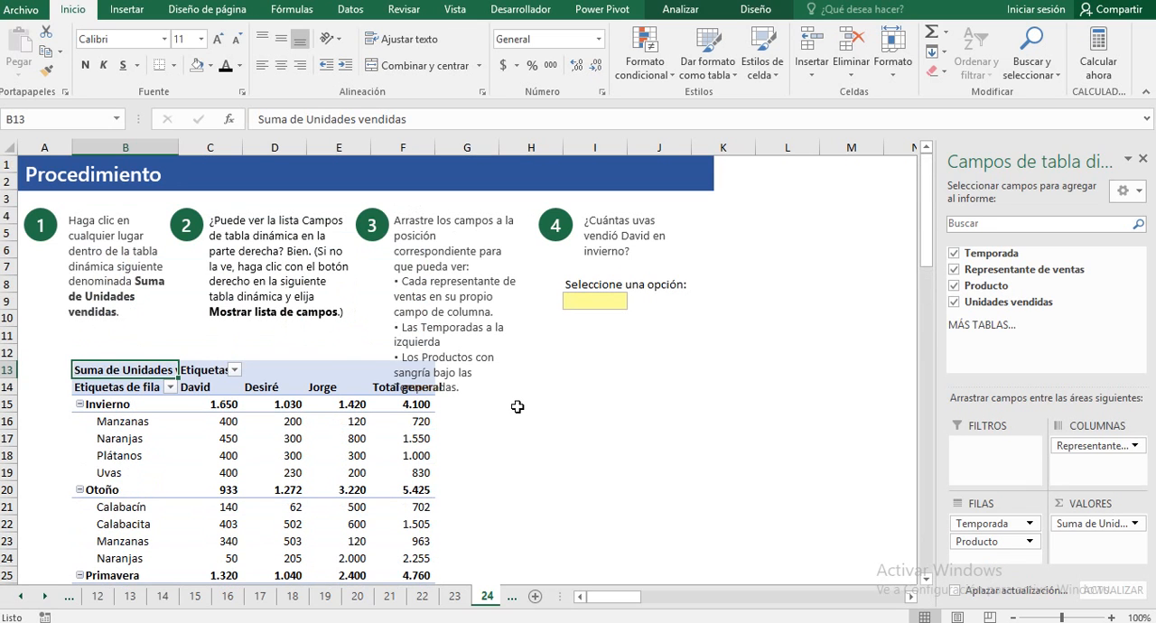
pyautogui.scroll(-1, 531, 440)
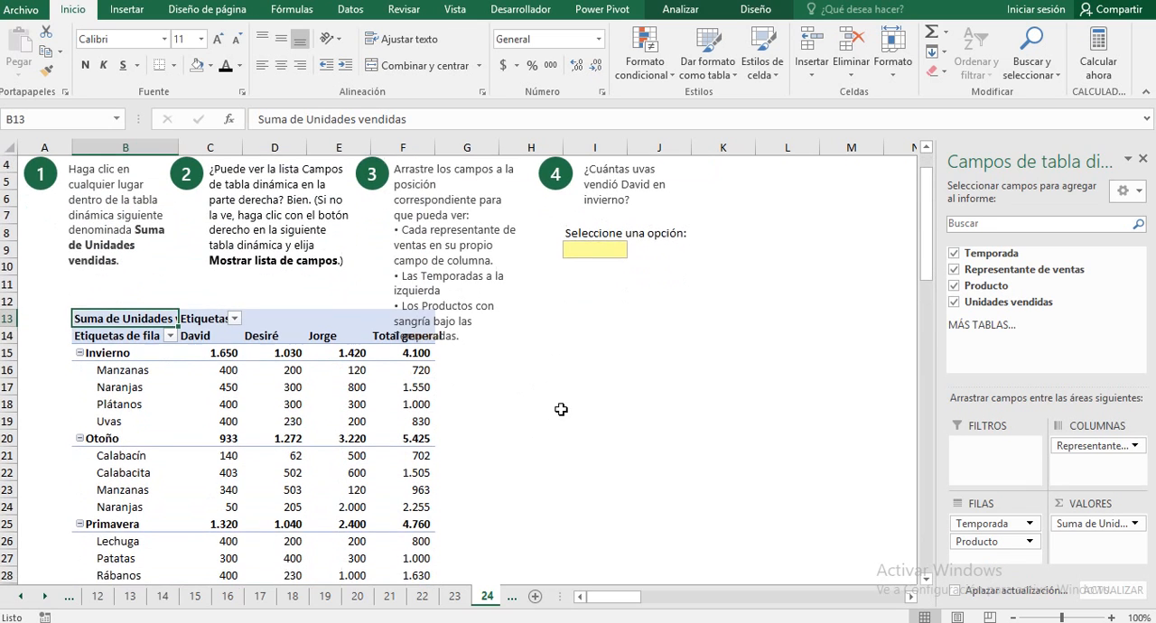
pyautogui.scroll(1, 560, 405)
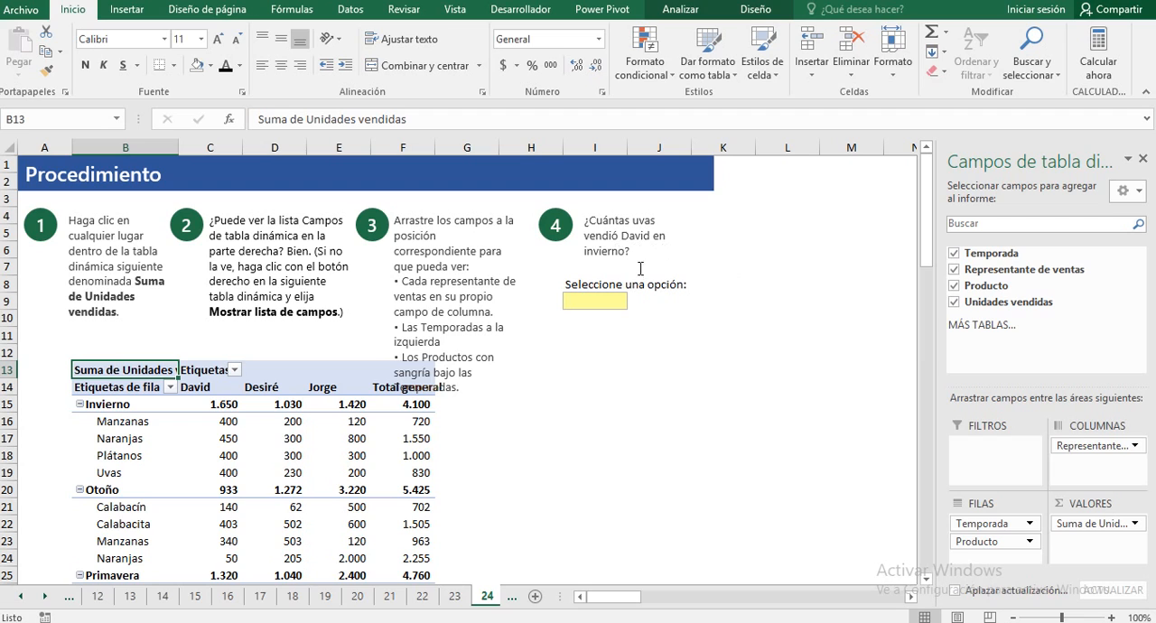
pyautogui.scroll(-2, 455, 401)
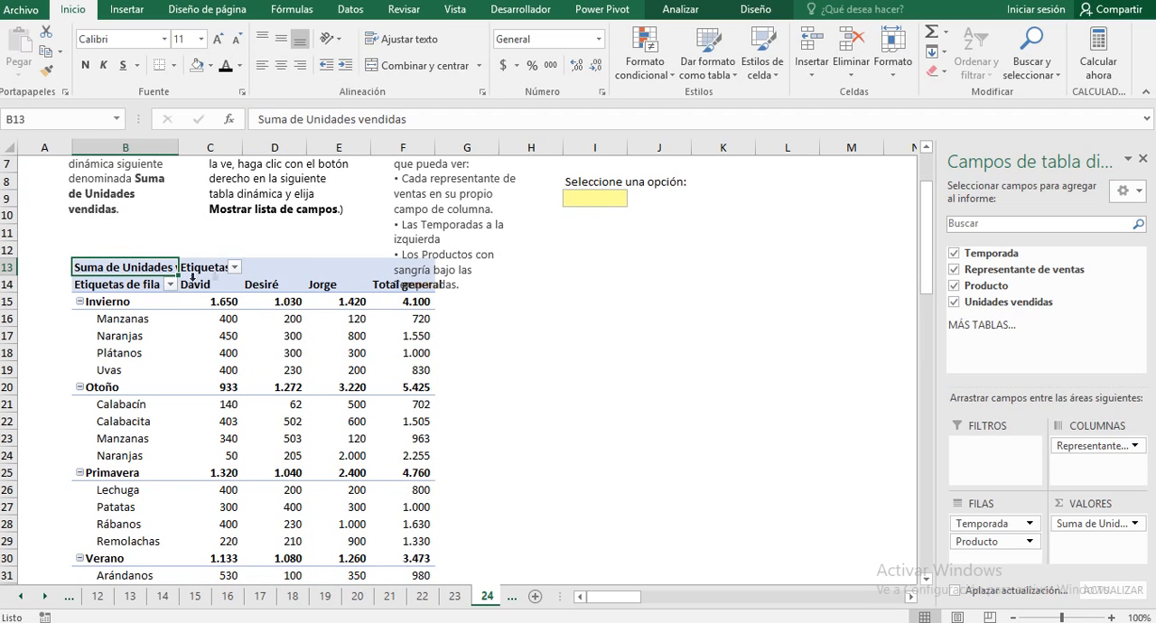
pyautogui.click(226, 372)
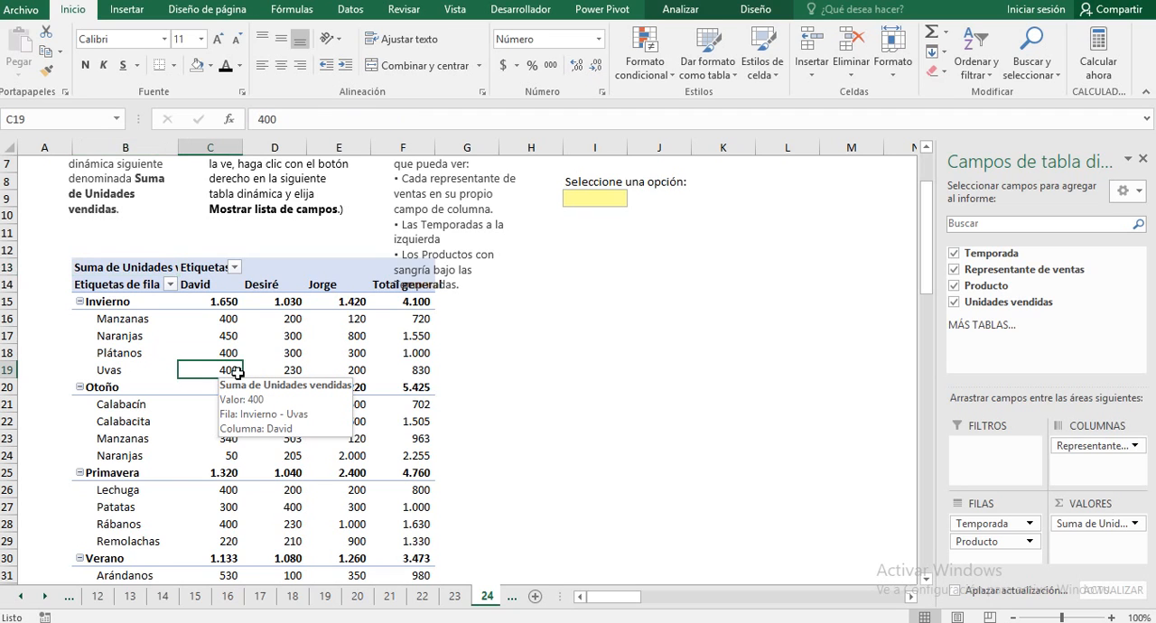
pyautogui.scroll(2, 581, 312)
pyautogui.click(585, 308)
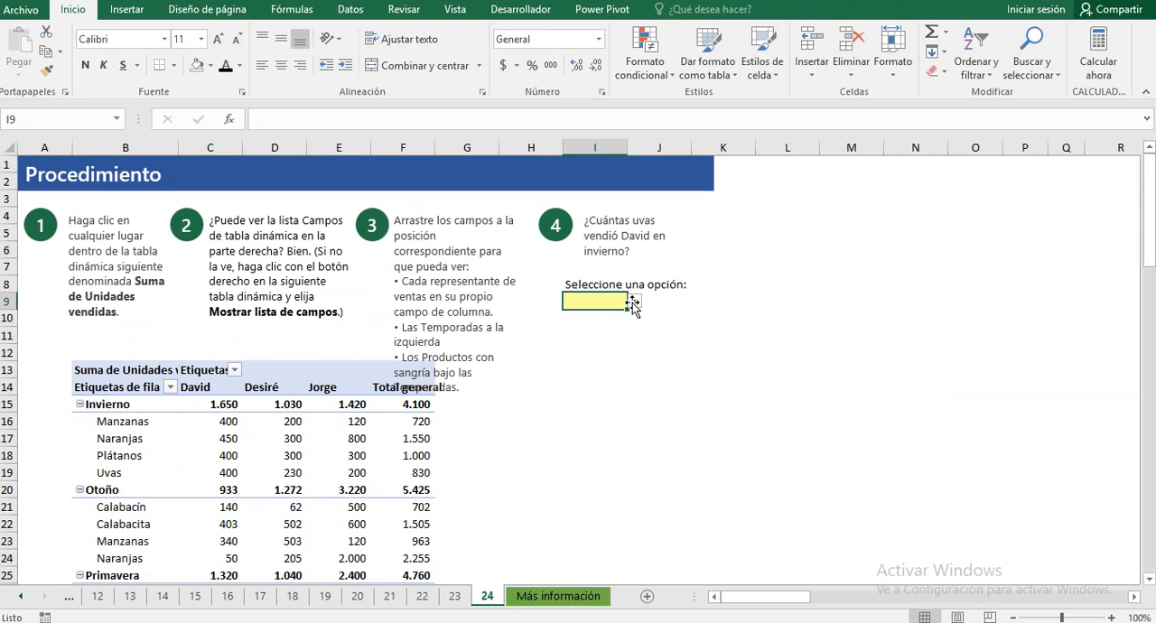
pyautogui.click(635, 301)
pyautogui.click(598, 334)
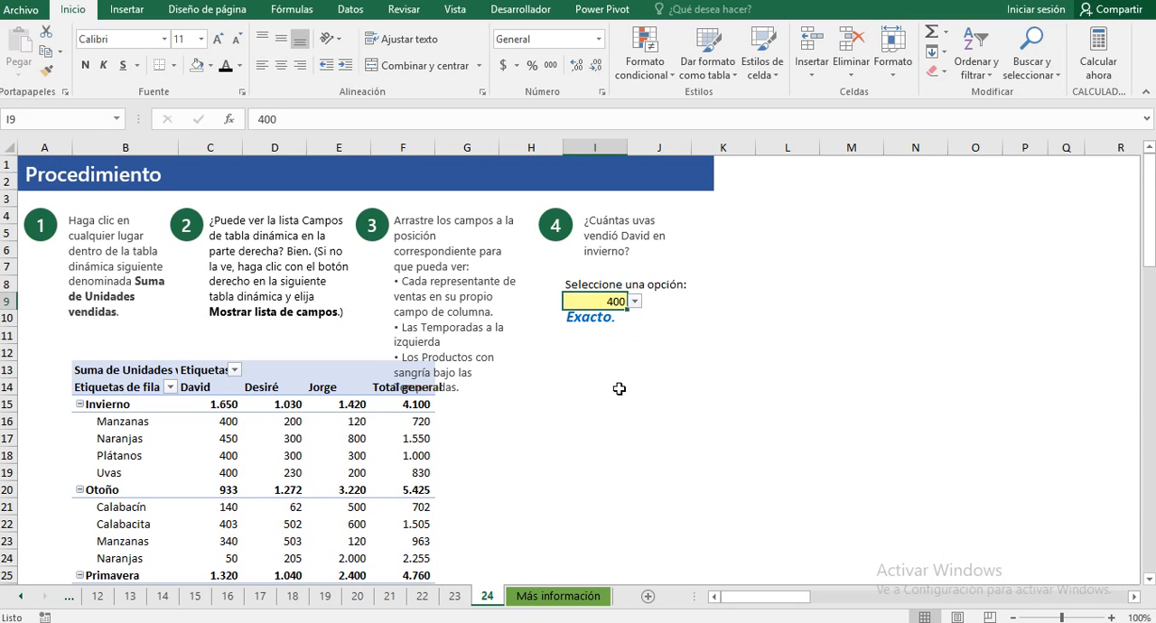
pyautogui.scroll(-2, 596, 392)
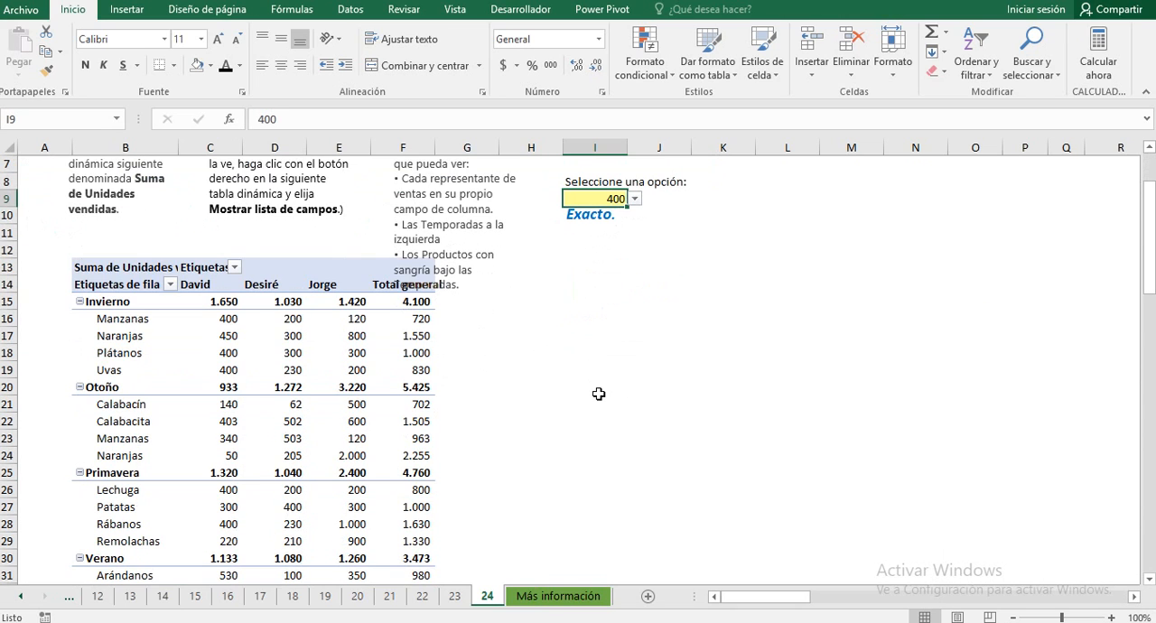
pyautogui.scroll(2, 551, 387)
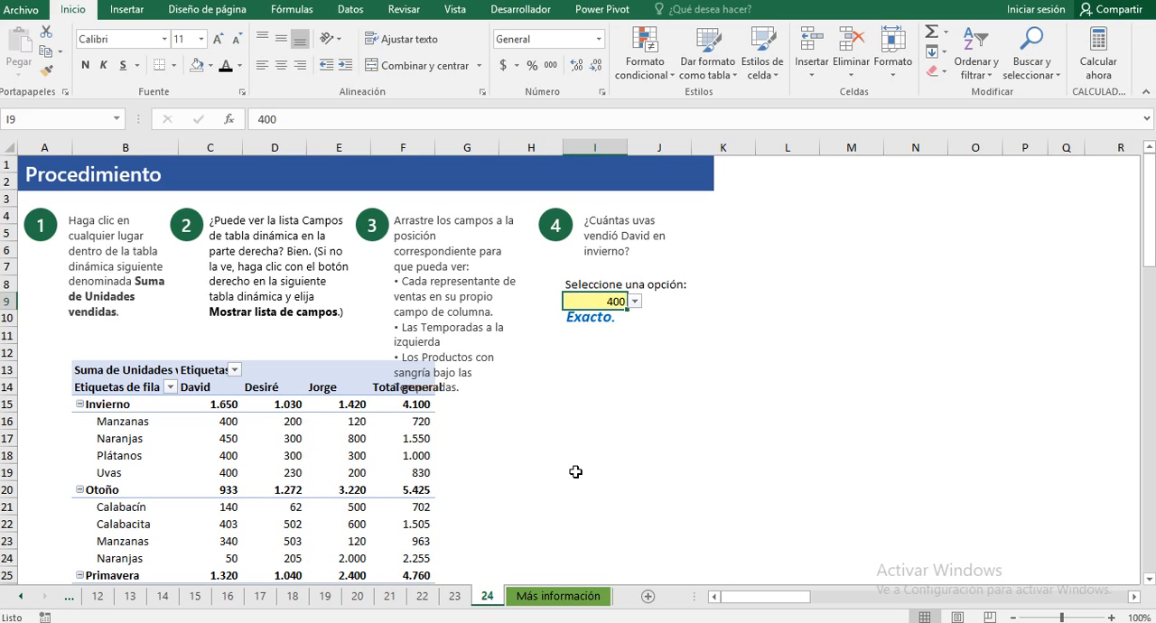
# Step: Open the Más información sheet and bring the workbook's first sheet tabs, starting with Inicio, back into view
pyautogui.click(569, 596)
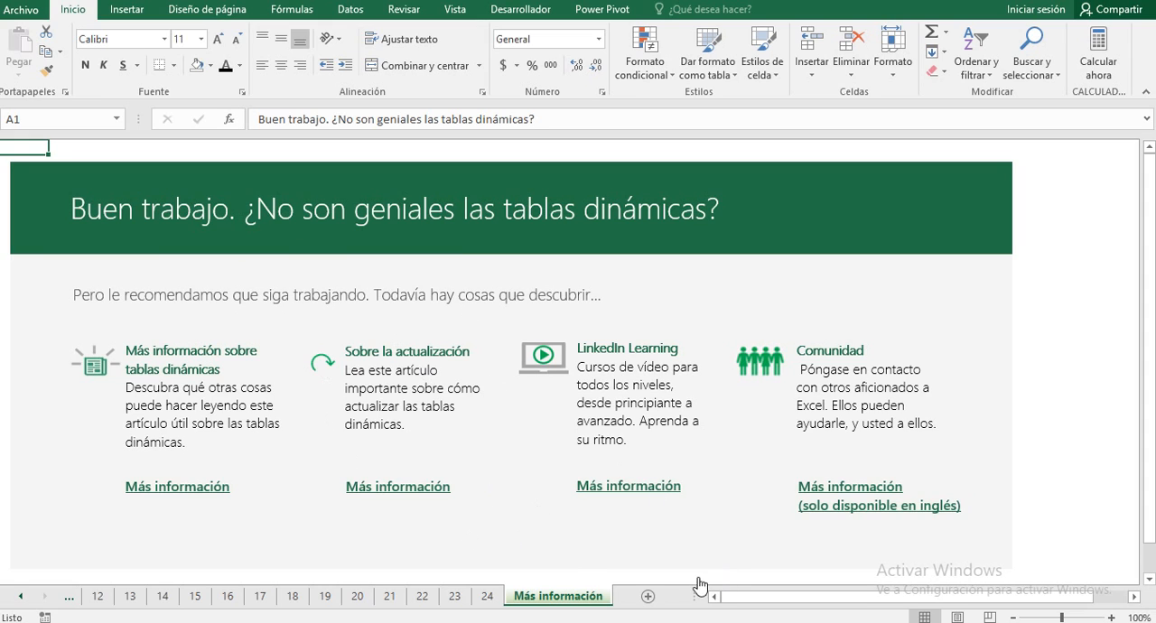
pyautogui.click(20, 596)
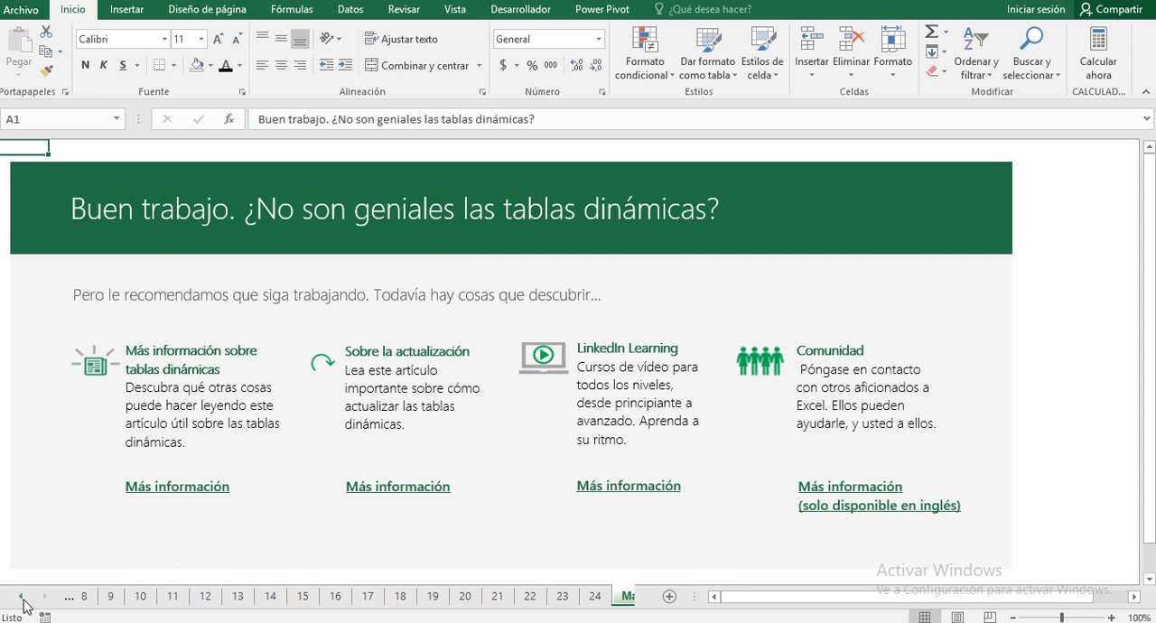
pyautogui.click(23, 599)
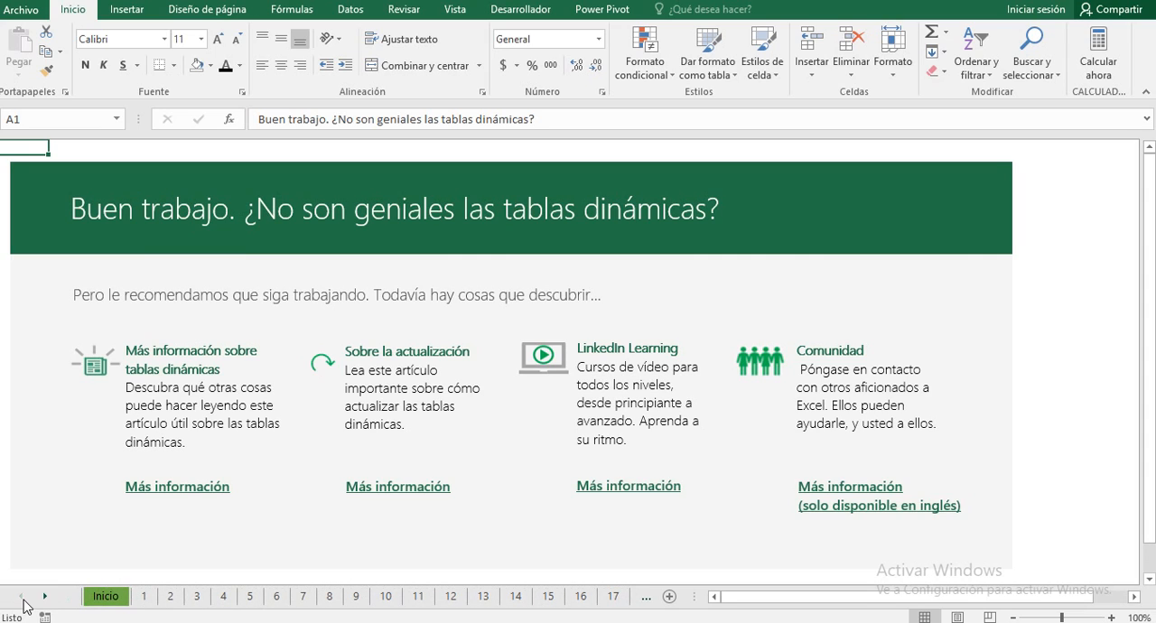